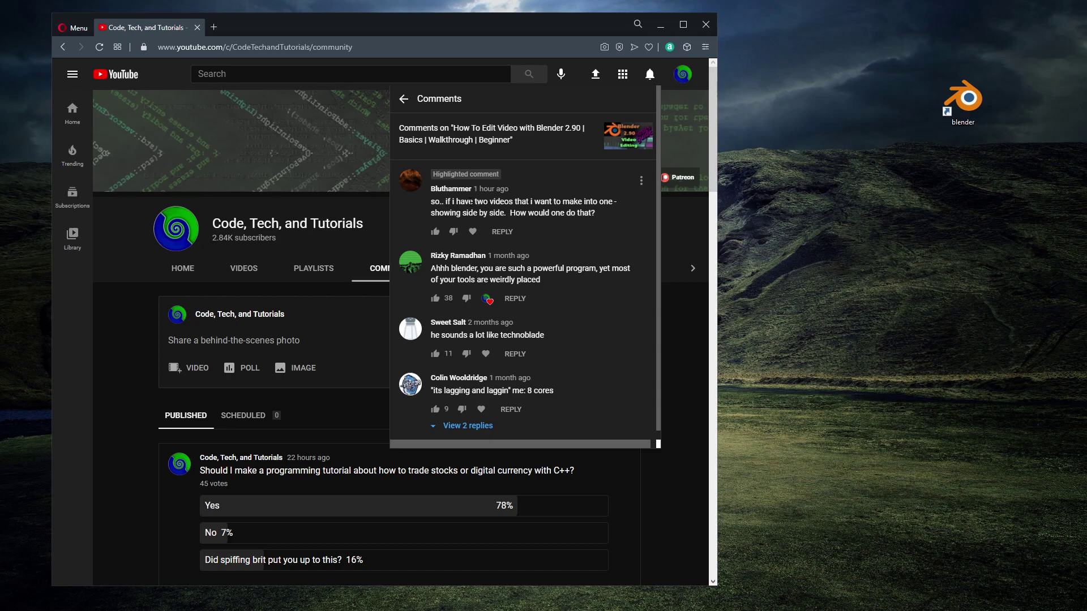
- Highlight the comment asking how to combine two videos, then close the Comments panel
{"action": "left_click_drag", "start_coordinate": [491, 202], "coordinate": [620, 204]}
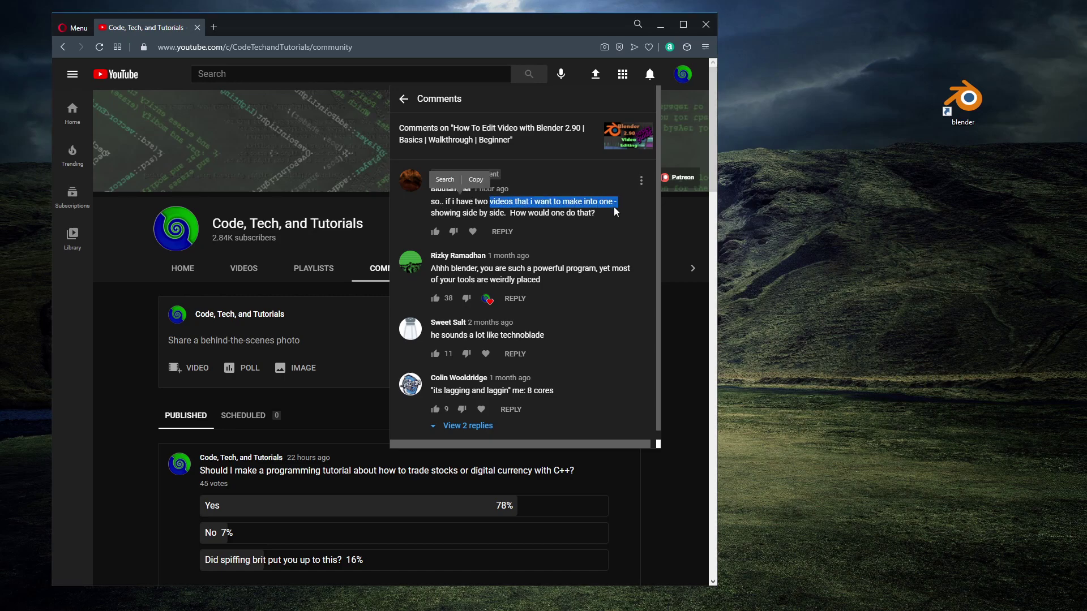
{"action": "left_click", "coordinate": [560, 233]}
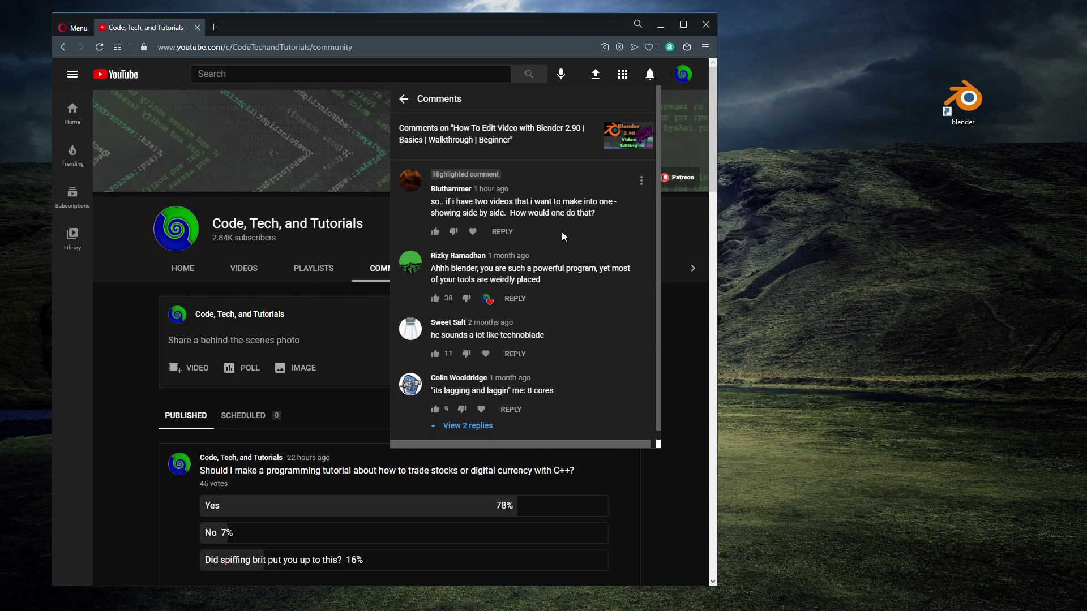
{"action": "left_click", "coordinate": [684, 338]}
{"action": "left_click", "coordinate": [977, 104]}
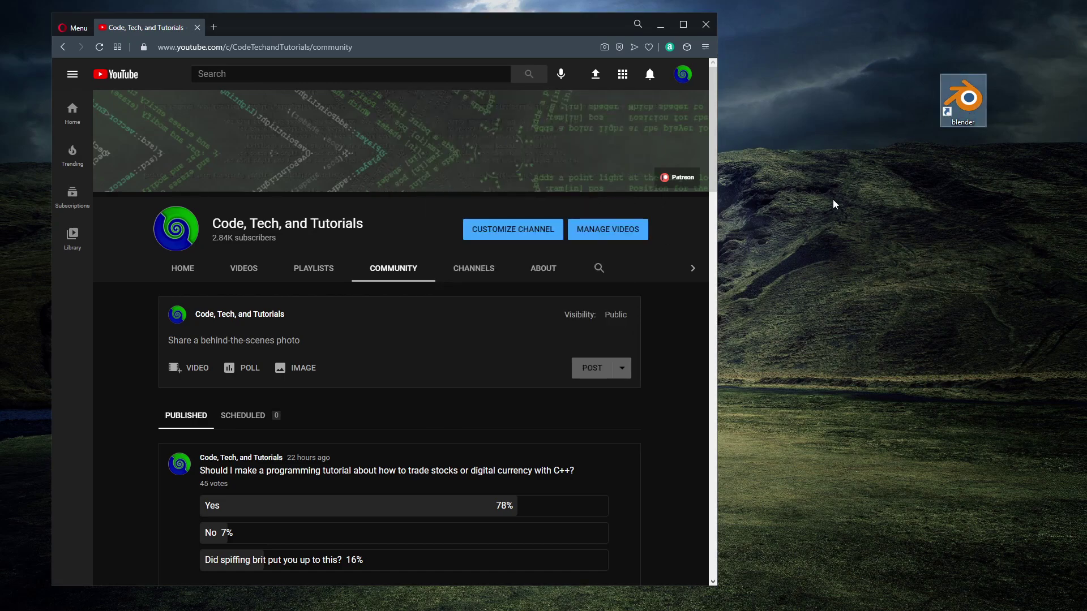
{"action": "left_click", "coordinate": [685, 292]}
- Scroll through the Community tab's polls and highlight the deadline poll question
{"action": "scroll", "coordinate": [676, 295], "scroll_direction": "down", "scroll_amount": 3}
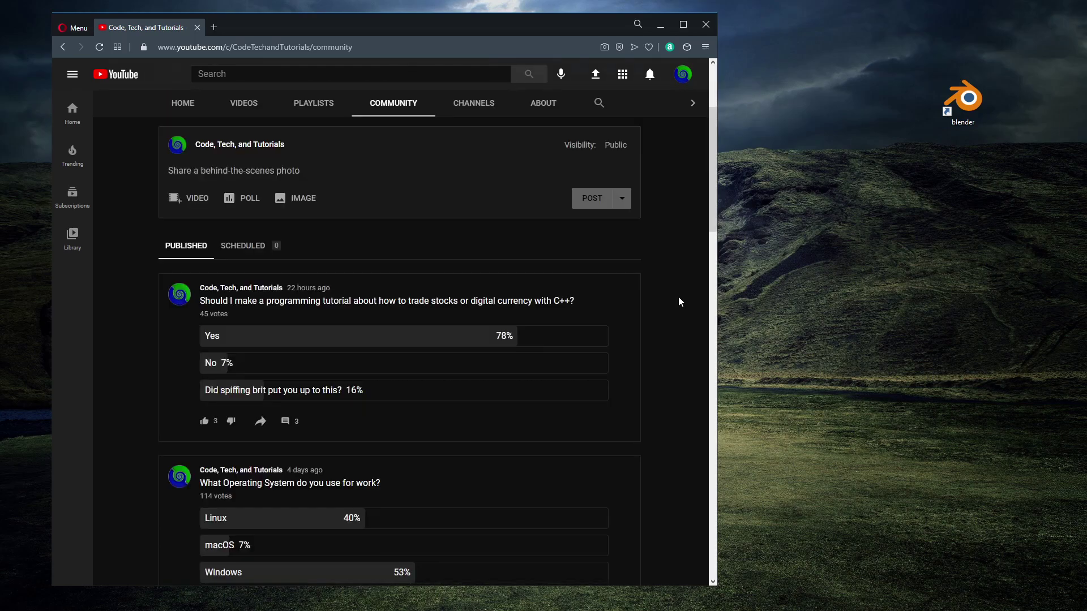
{"action": "scroll", "coordinate": [679, 302], "scroll_direction": "down", "scroll_amount": 5}
{"action": "scroll", "coordinate": [676, 297], "scroll_direction": "down", "scroll_amount": 2}
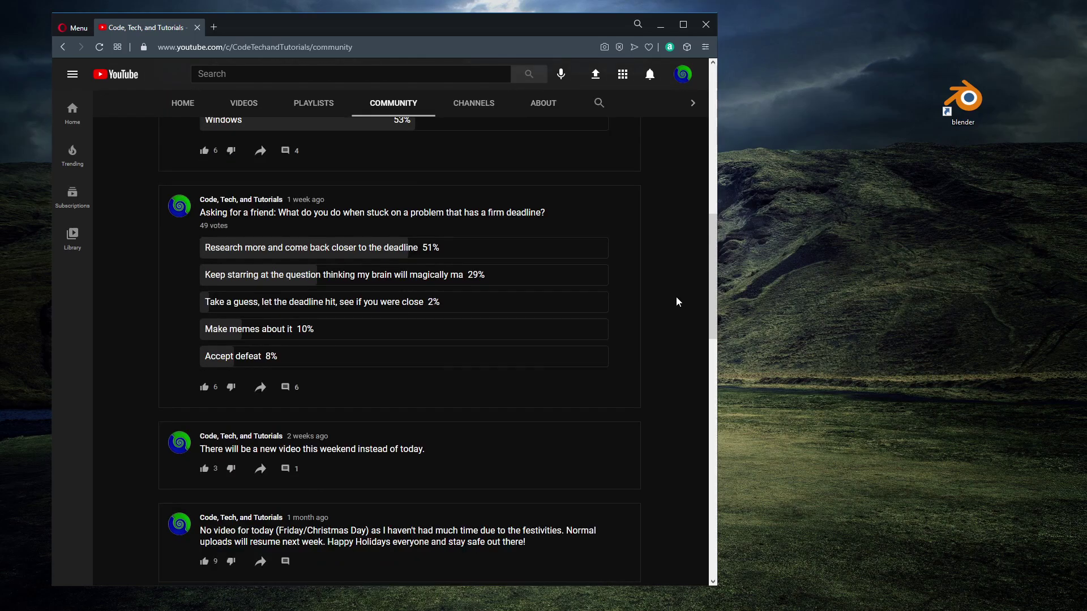
{"action": "scroll", "coordinate": [676, 297], "scroll_direction": "up", "scroll_amount": 2}
{"action": "scroll", "coordinate": [674, 297], "scroll_direction": "up", "scroll_amount": 1}
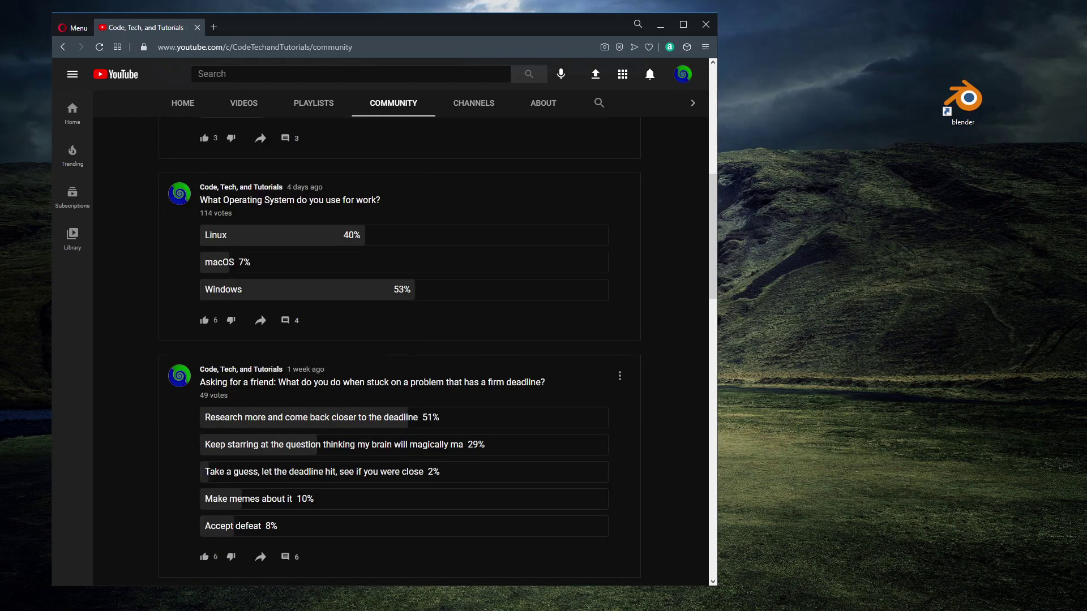
{"action": "left_click_drag", "start_coordinate": [278, 382], "coordinate": [411, 382]}
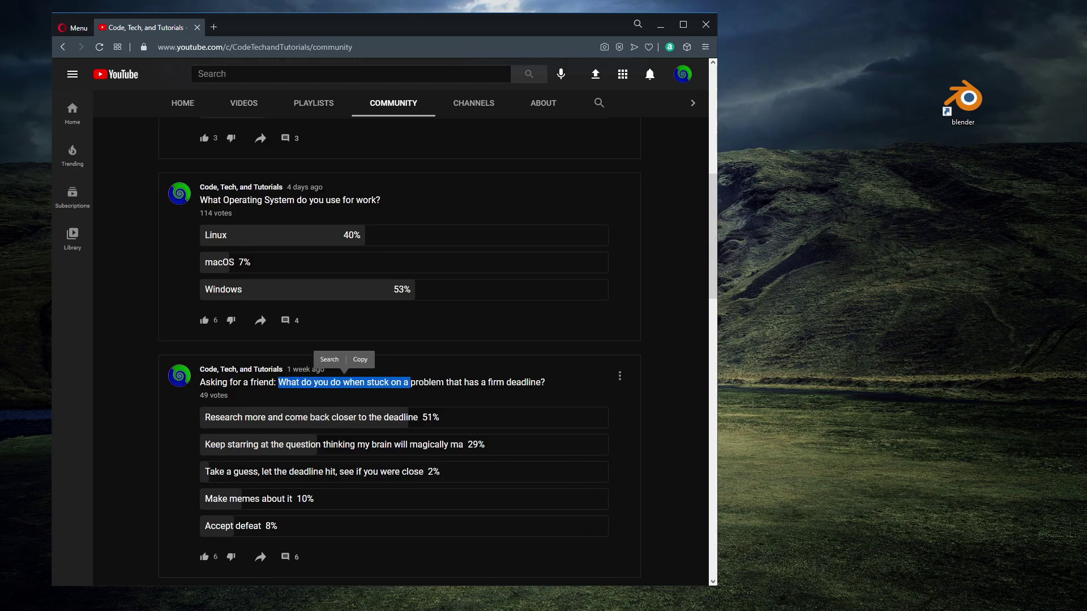
{"action": "left_click", "coordinate": [448, 383]}
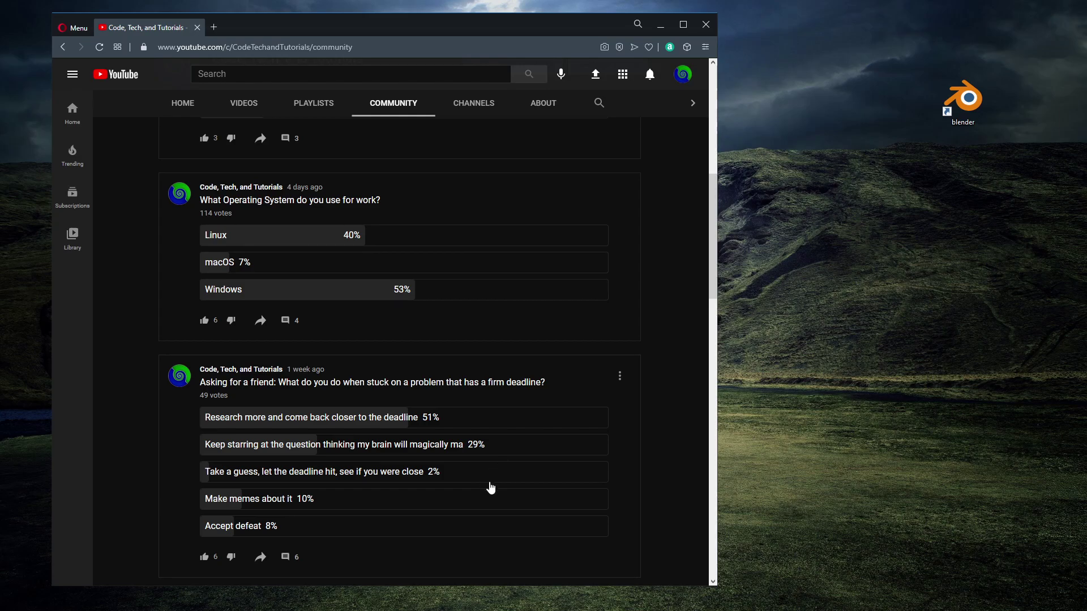
{"action": "scroll", "coordinate": [488, 492], "scroll_direction": "up", "scroll_amount": 3}
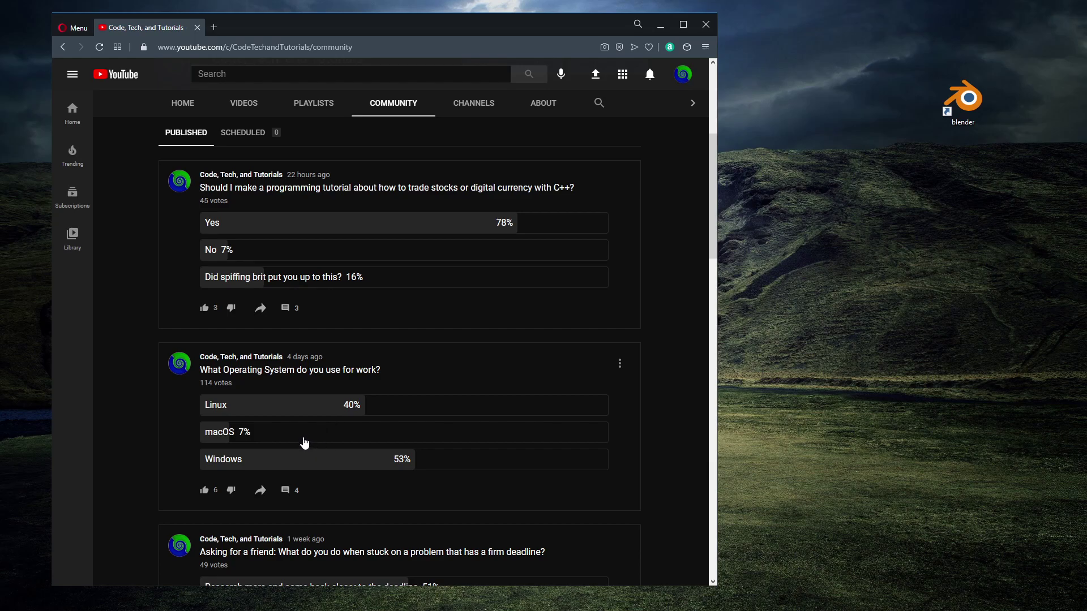
{"action": "scroll", "coordinate": [305, 441], "scroll_direction": "up", "scroll_amount": 3}
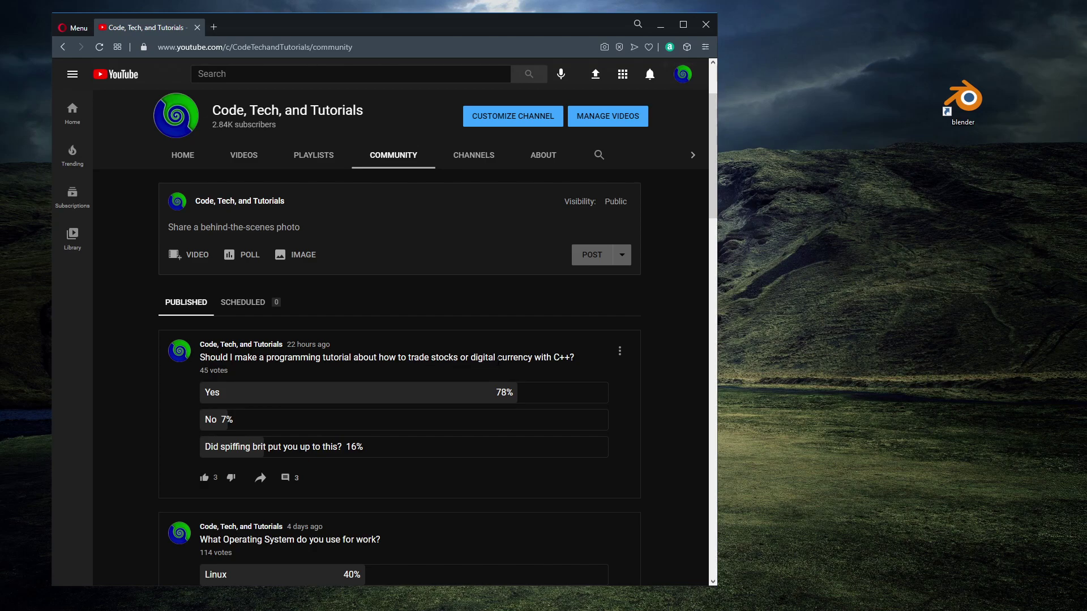
{"action": "left_click_drag", "start_coordinate": [547, 357], "coordinate": [574, 358]}
- Minimise the browser and launch Blender from its desktop shortcut
{"action": "left_click", "coordinate": [706, 24]}
{"action": "left_click_drag", "start_coordinate": [974, 102], "coordinate": [644, 170]}
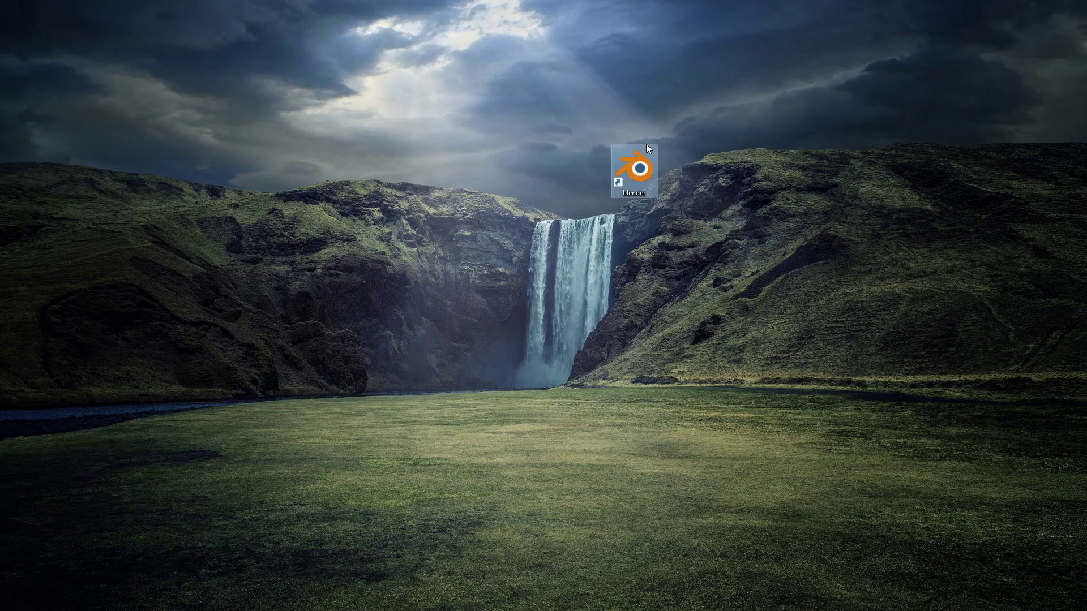
{"action": "right_click", "coordinate": [643, 165]}
{"action": "left_click", "coordinate": [671, 175]}
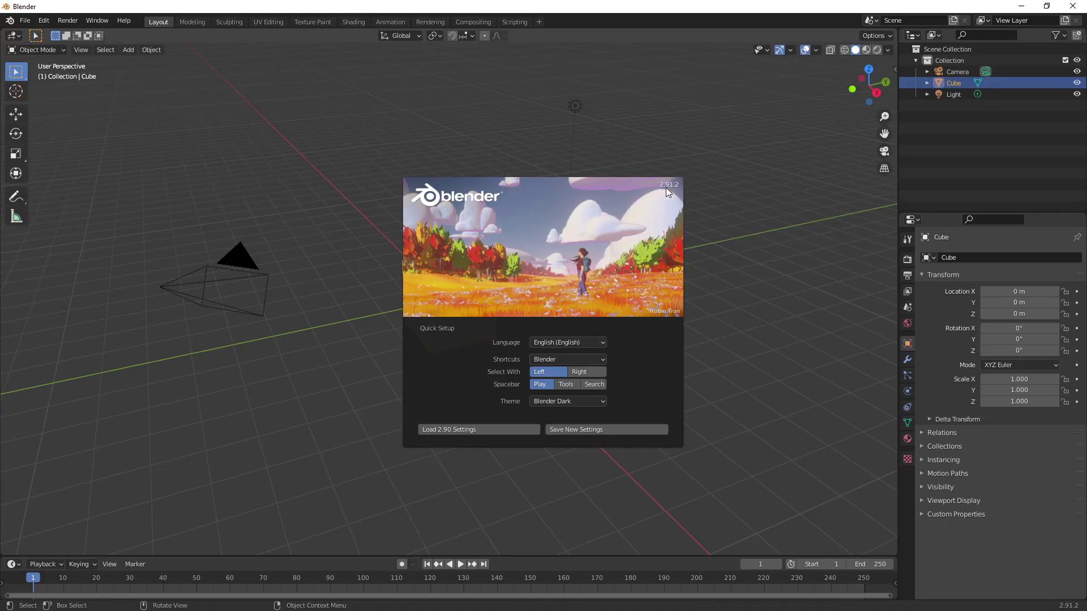
- Dismiss the splash screen and add a Video Editing > Video Editing workspace
{"action": "left_click", "coordinate": [25, 20]}
{"action": "mouse_move", "coordinate": [10, 21]}
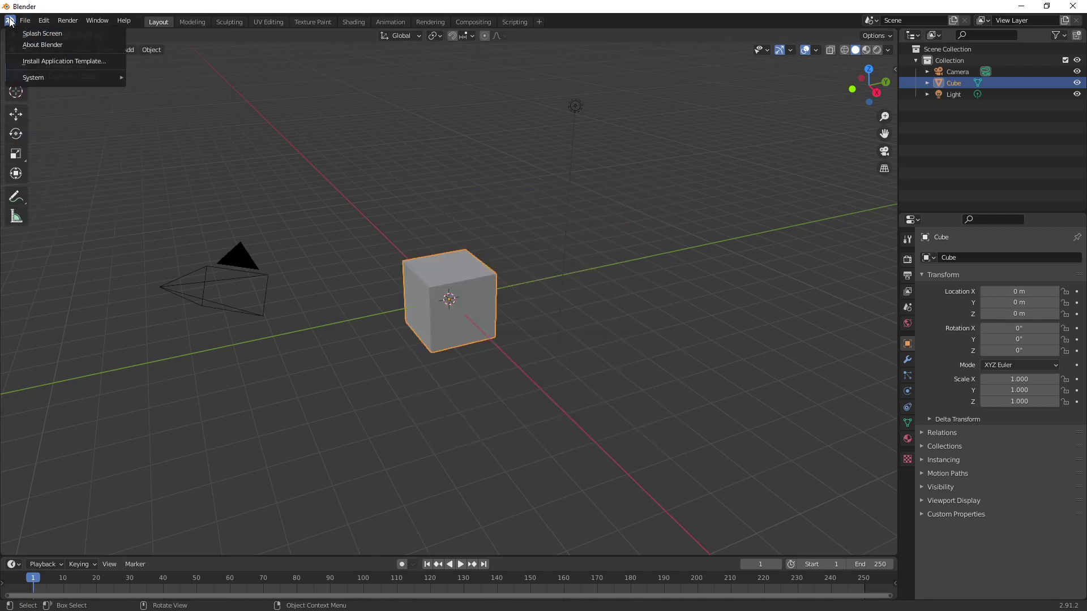
{"action": "left_click", "coordinate": [35, 34]}
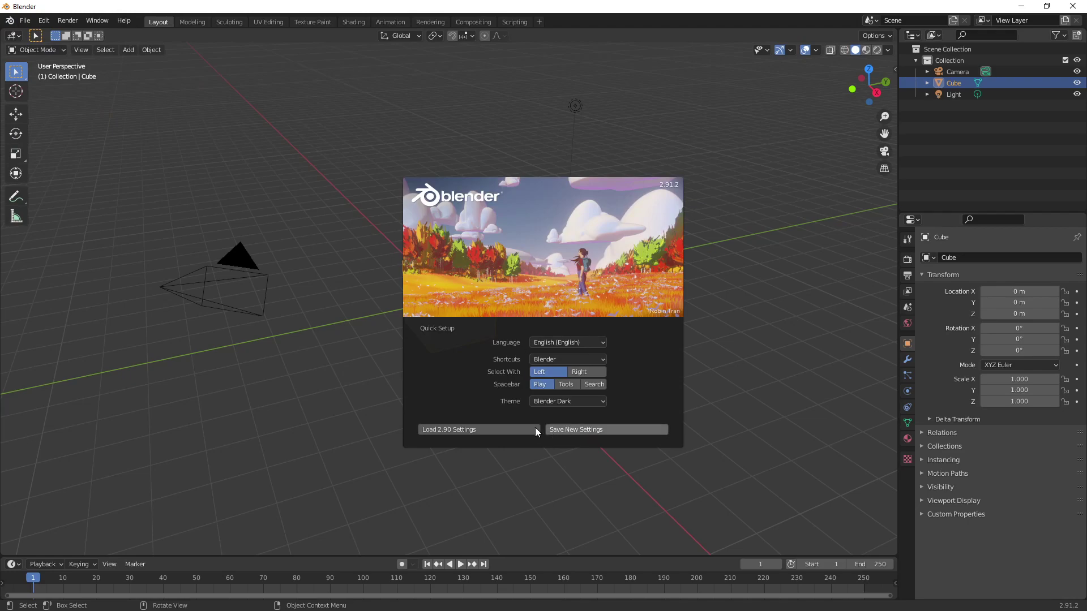
{"action": "left_click", "coordinate": [504, 86]}
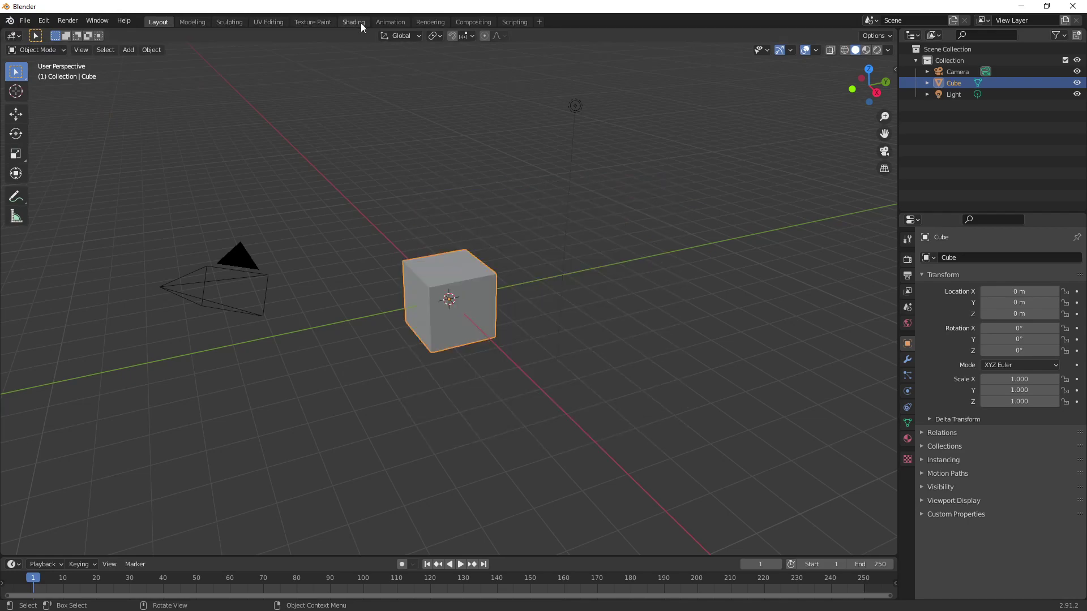
{"action": "left_click", "coordinate": [539, 22]}
{"action": "mouse_move", "coordinate": [511, 87]}
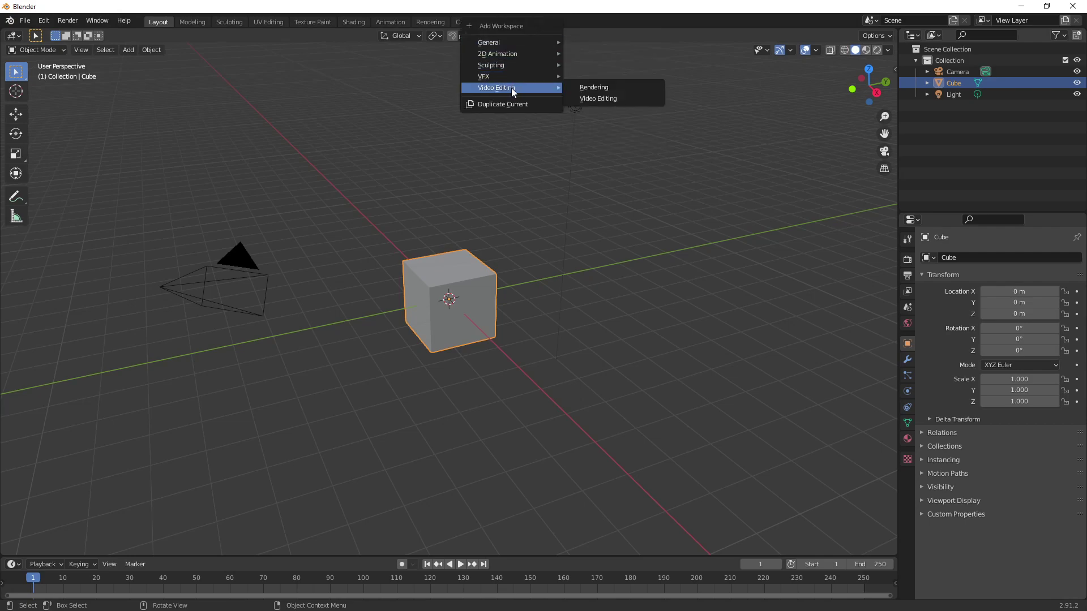
{"action": "left_click", "coordinate": [599, 98]}
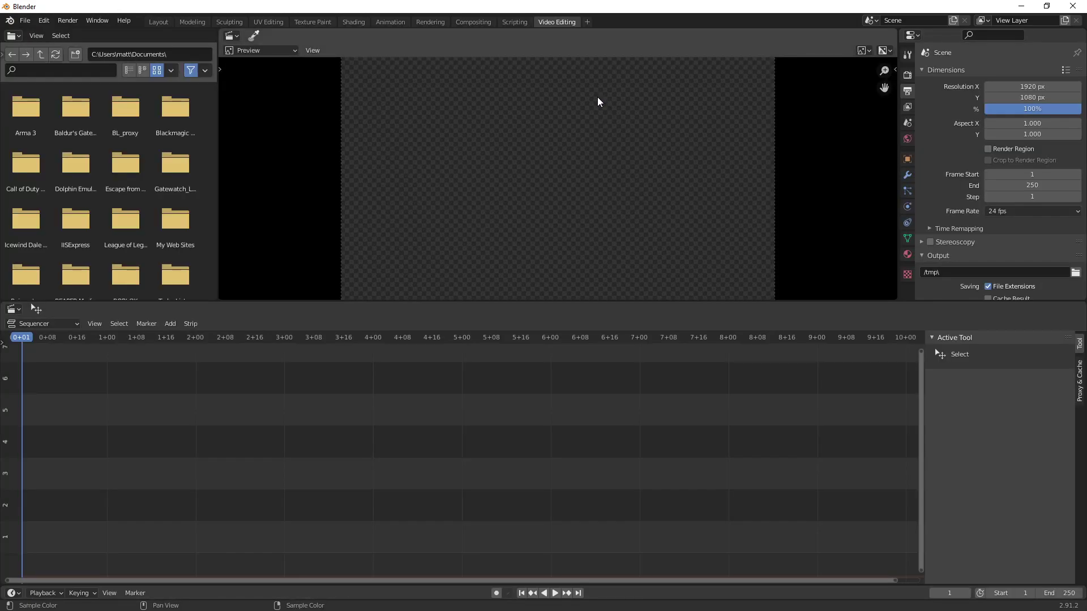
- Set the output file format to FFmpeg video and the output folder to E:\RENDERED\
{"action": "scroll", "coordinate": [994, 255], "scroll_direction": "down", "scroll_amount": 2}
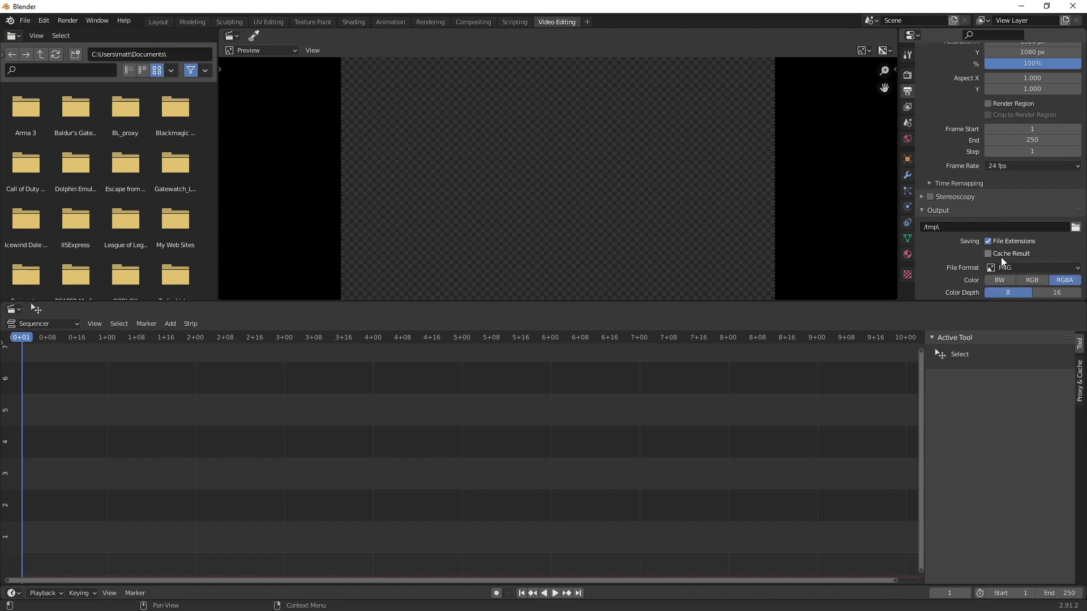
{"action": "scroll", "coordinate": [995, 249], "scroll_direction": "down", "scroll_amount": 2}
{"action": "scroll", "coordinate": [994, 242], "scroll_direction": "down", "scroll_amount": 1}
{"action": "left_click", "coordinate": [1041, 200]}
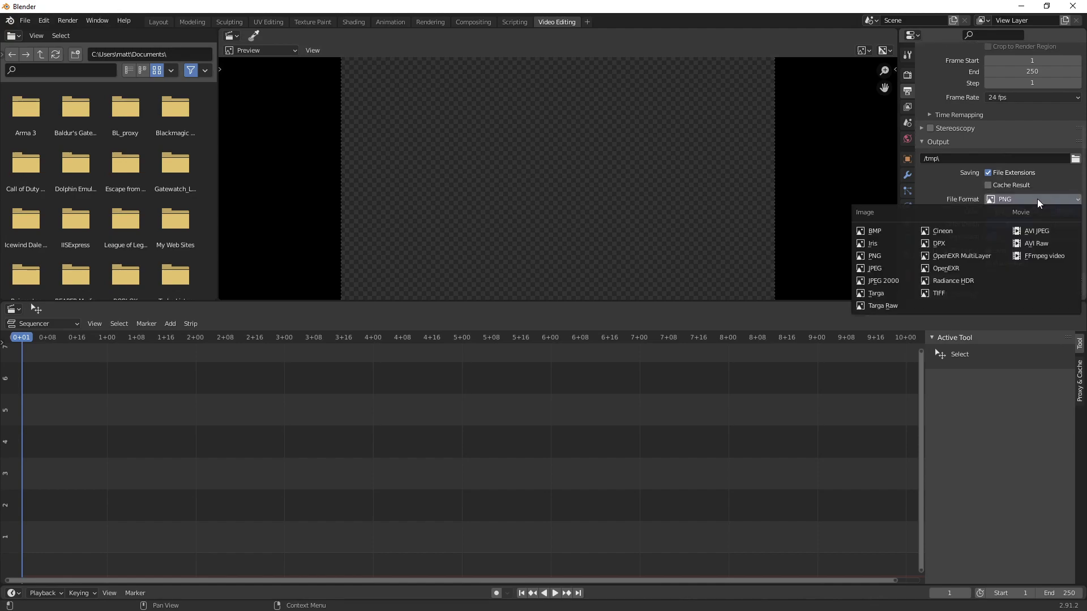
{"action": "left_click", "coordinate": [1046, 257]}
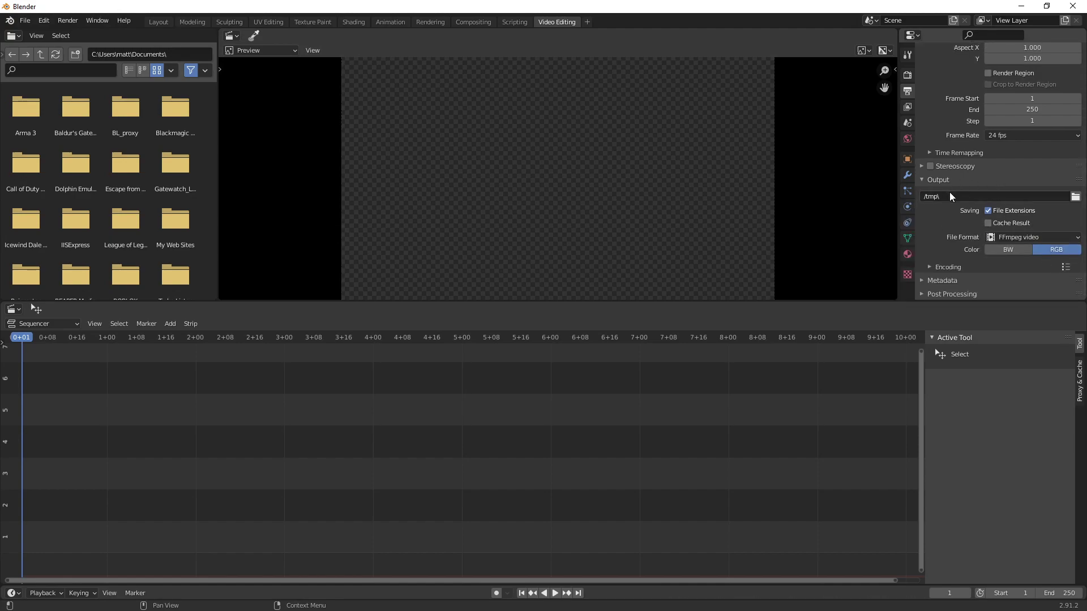
{"action": "left_click", "coordinate": [965, 194]}
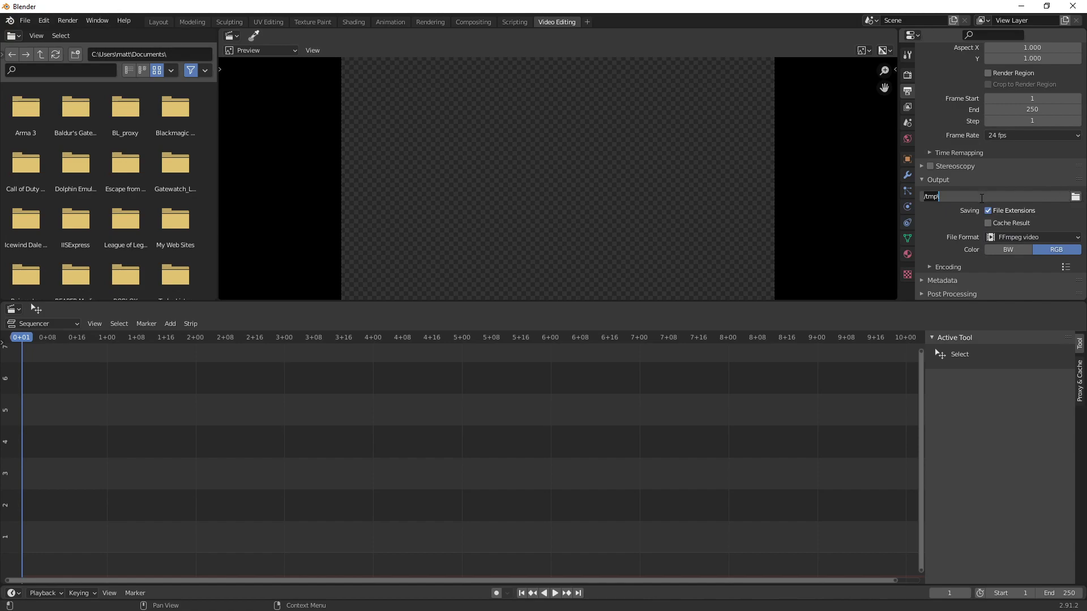
{"action": "key", "text": "Return"}
{"action": "left_click", "coordinate": [1076, 196]}
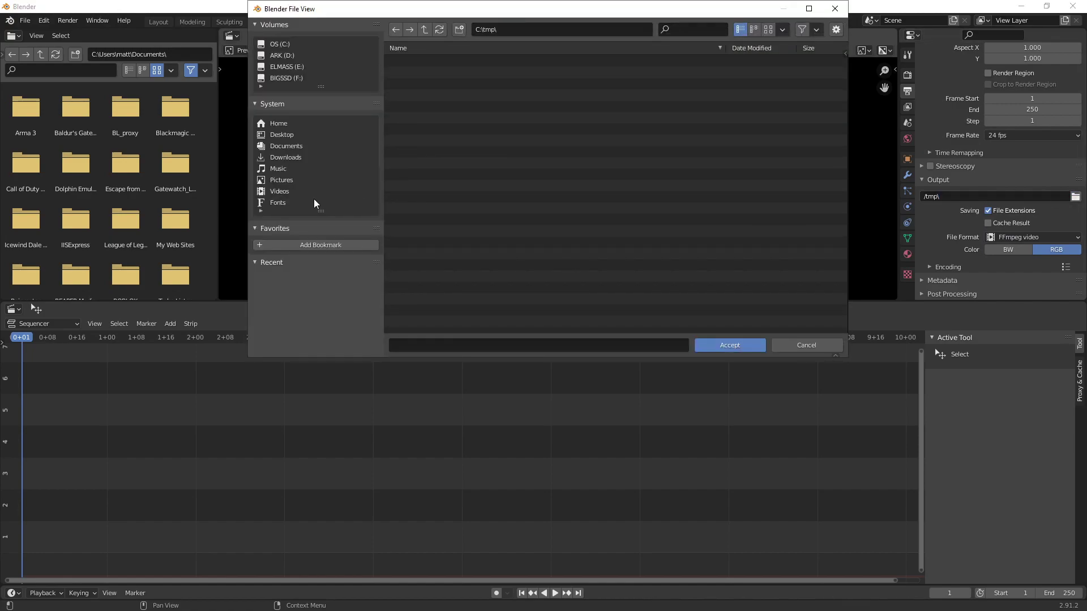
{"action": "left_click", "coordinate": [288, 64]}
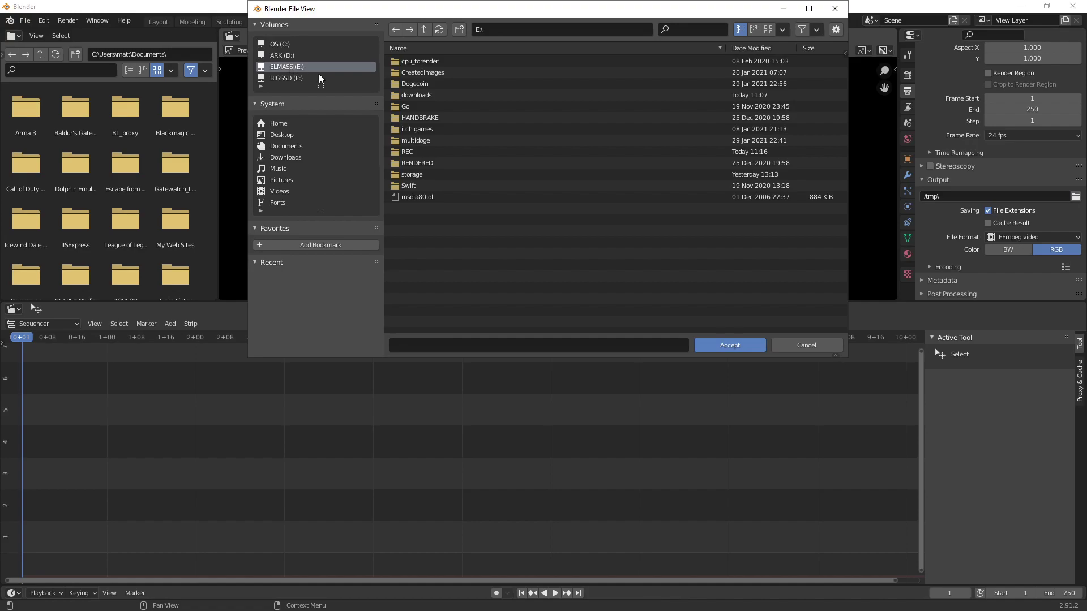
{"action": "left_click", "coordinate": [424, 164]}
{"action": "left_click", "coordinate": [714, 345]}
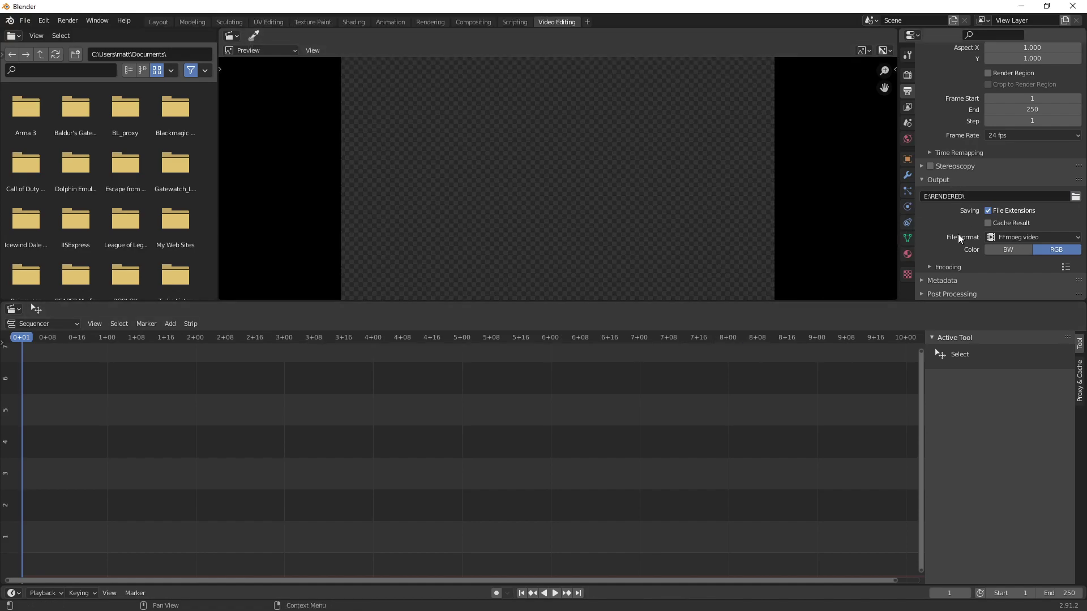
- Under Encoding, change the audio codec from No Audio to AAC
{"action": "left_click", "coordinate": [929, 267]}
{"action": "scroll", "coordinate": [946, 250], "scroll_direction": "down", "scroll_amount": 2}
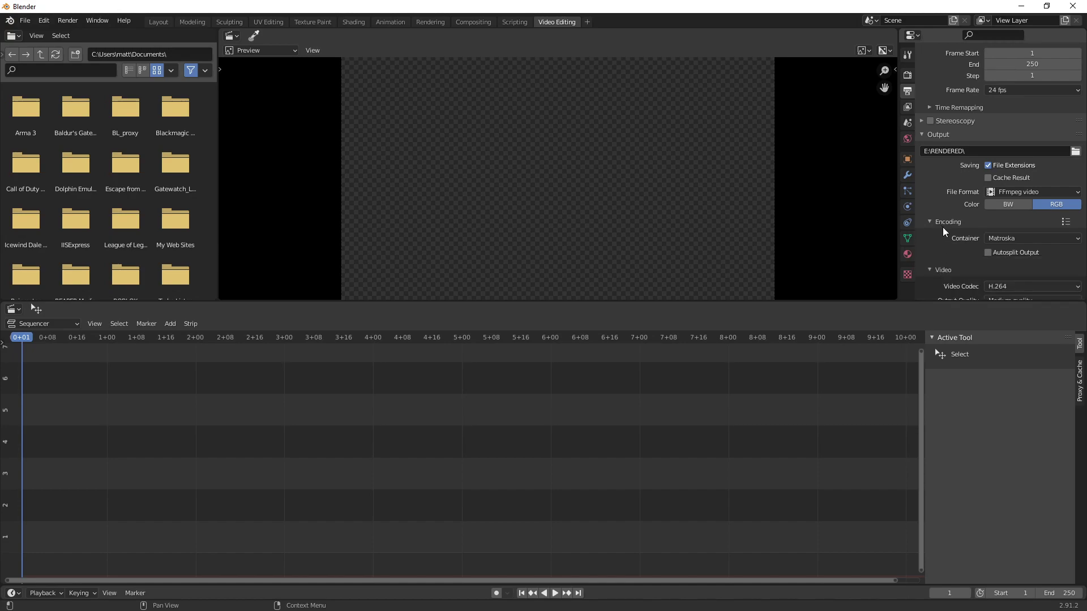
{"action": "scroll", "coordinate": [942, 227], "scroll_direction": "down", "scroll_amount": 2}
{"action": "scroll", "coordinate": [962, 236], "scroll_direction": "down", "scroll_amount": 2}
{"action": "scroll", "coordinate": [983, 244], "scroll_direction": "down", "scroll_amount": 1}
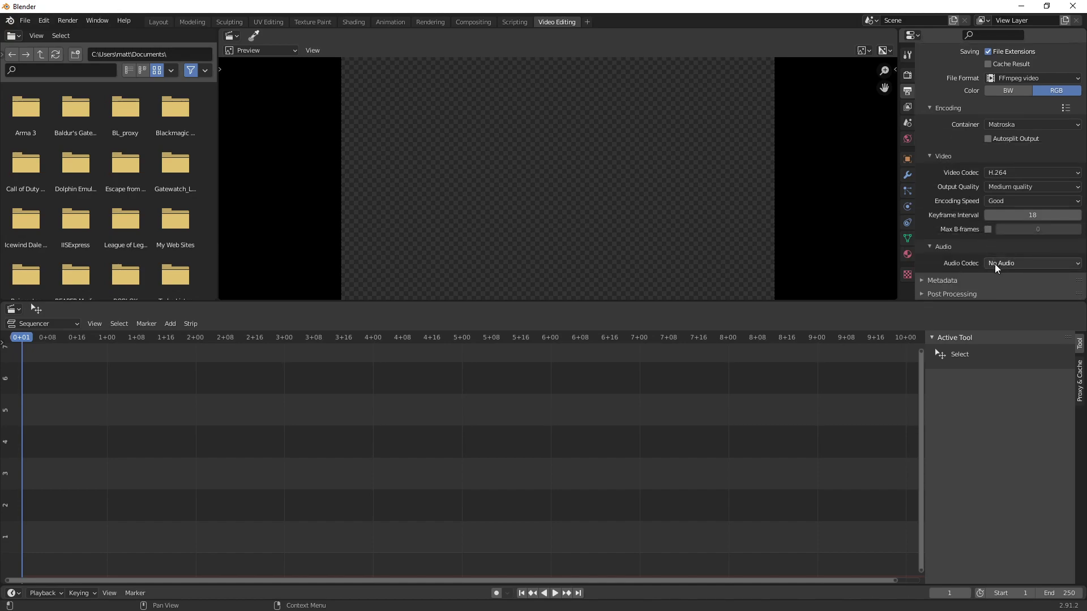
{"action": "left_click", "coordinate": [1000, 264]}
{"action": "left_click", "coordinate": [994, 288]}
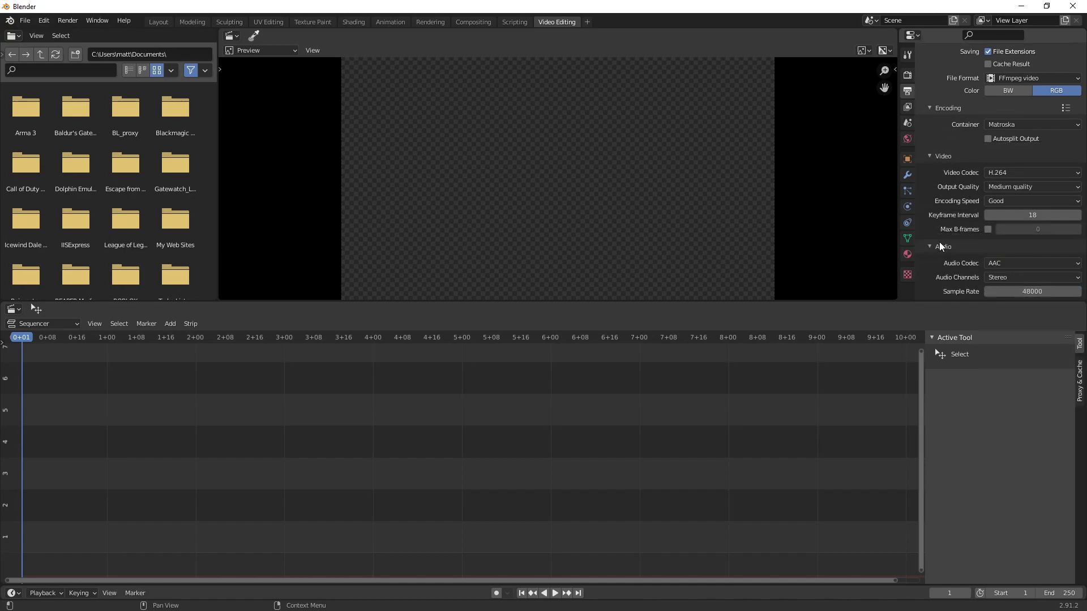
- Save the project with Save As as video_editing_template.blend in Documents
{"action": "left_click", "coordinate": [25, 20]}
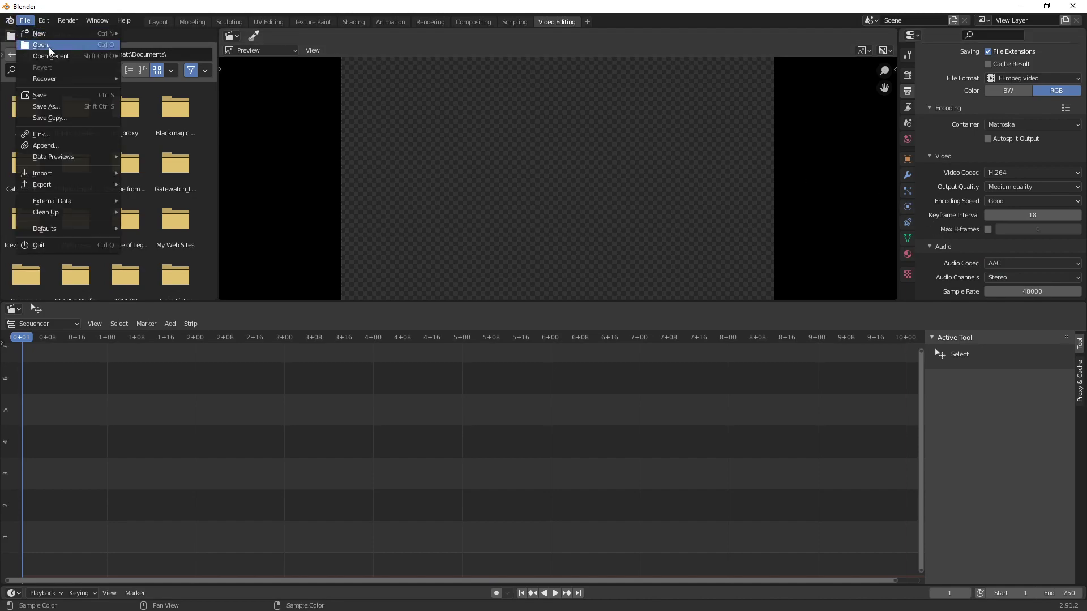
{"action": "left_click", "coordinate": [57, 107]}
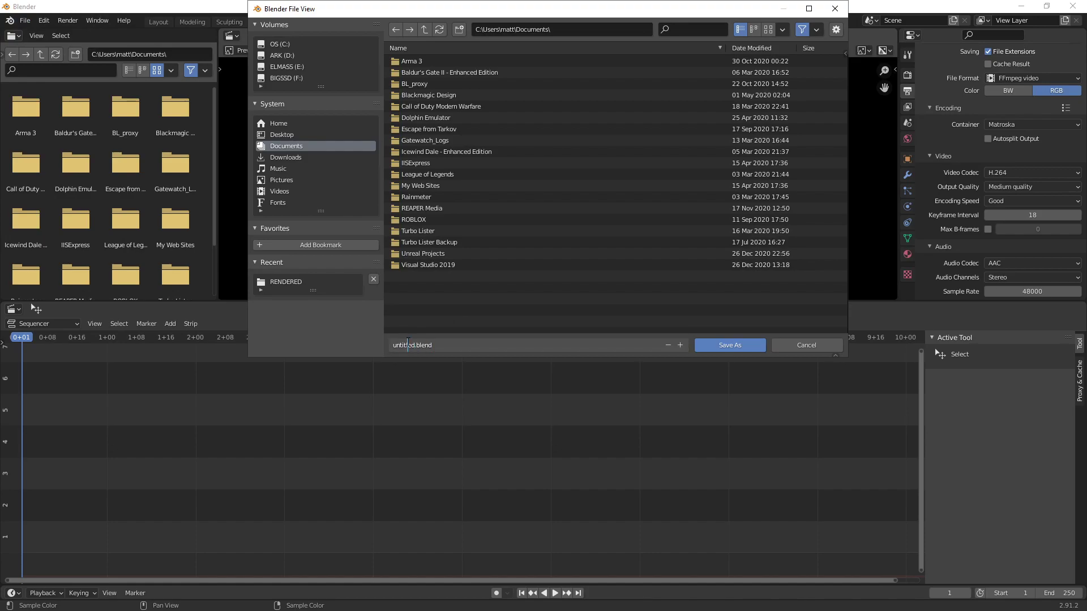
{"action": "double_click", "coordinate": [407, 345]}
{"action": "type", "text": "video_edi"}
{"action": "type", "text": "ting"}
{"action": "type", "text": "_template"}
{"action": "left_click", "coordinate": [730, 343]}
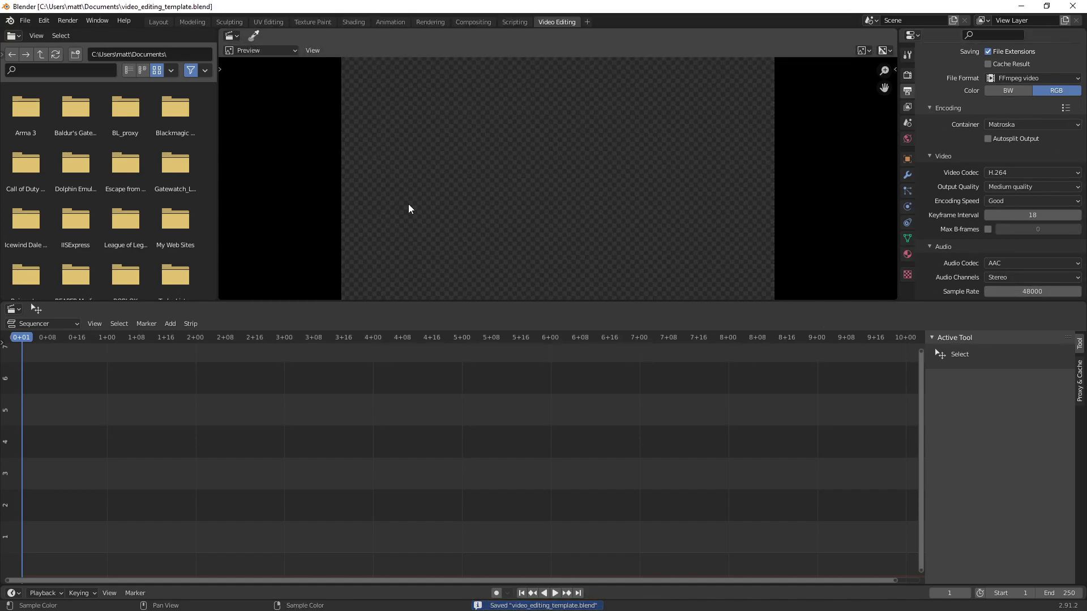
- Enlarge the preview, then drop the 2021-01-20 recording on channels 1–2 and 2021-01-25 on 3–4
{"action": "left_click_drag", "start_coordinate": [387, 301], "coordinate": [392, 355]}
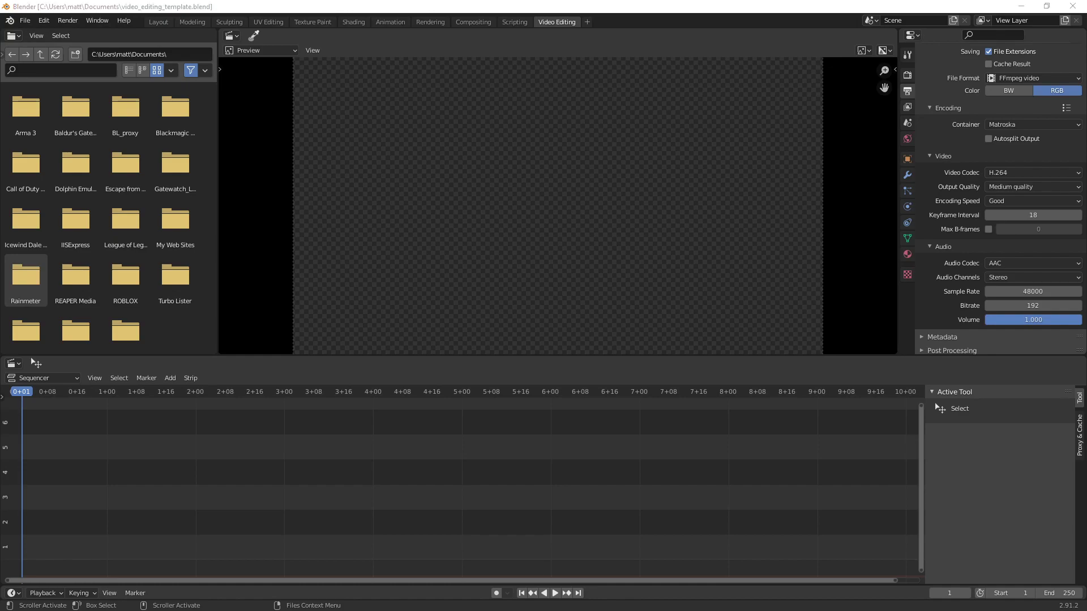
{"action": "left_click_drag", "start_coordinate": [0, 362], "coordinate": [27, 436]}
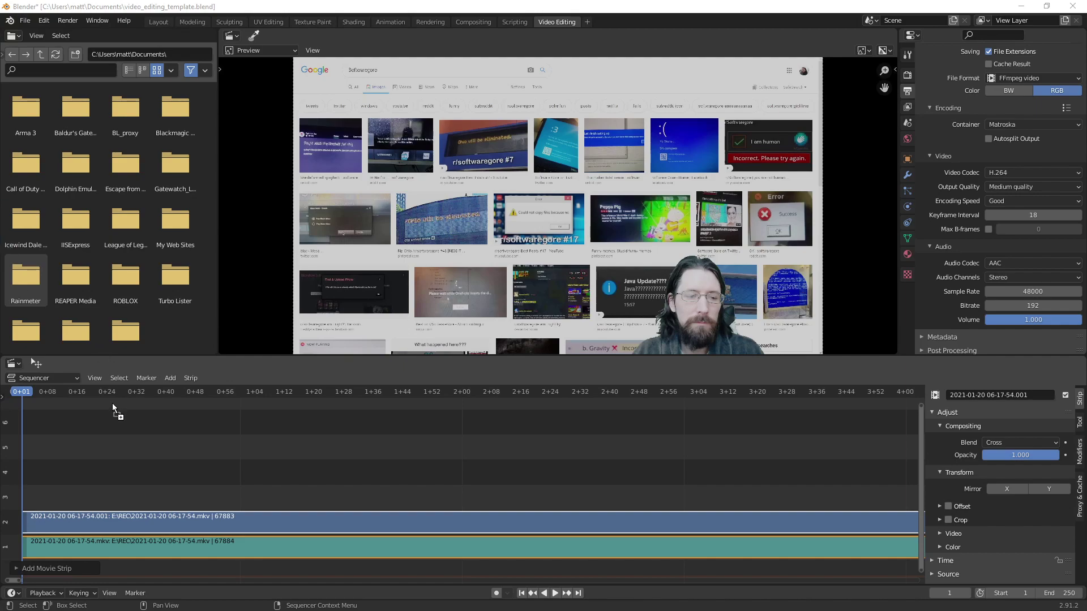
{"action": "left_click_drag", "start_coordinate": [116, 430], "coordinate": [121, 427]}
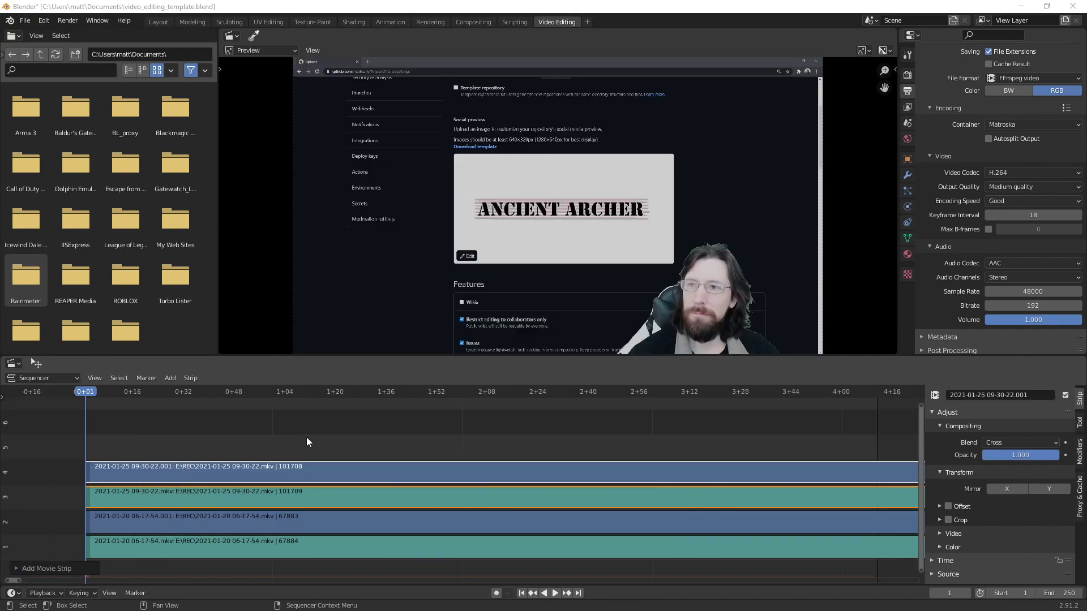
{"action": "scroll", "coordinate": [307, 437], "scroll_direction": "down", "scroll_amount": 5}
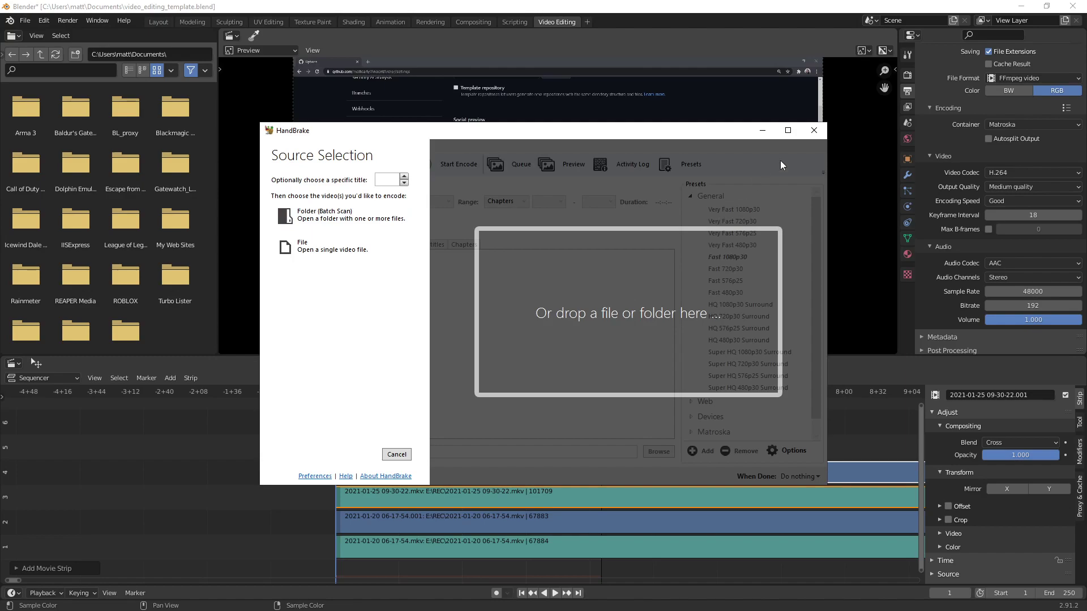
- Close the HandBrake window so the sequencer is visible again
{"action": "left_click", "coordinate": [813, 132]}
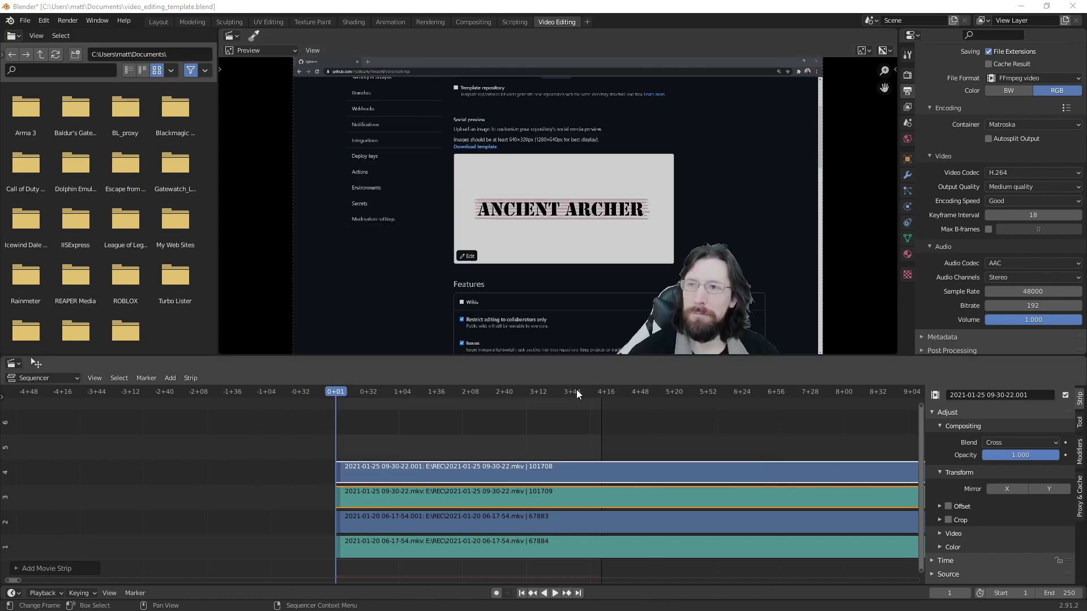
{"action": "scroll", "coordinate": [640, 420], "scroll_direction": "up", "scroll_amount": 1}
{"action": "scroll", "coordinate": [650, 423], "scroll_direction": "down", "scroll_amount": 2}
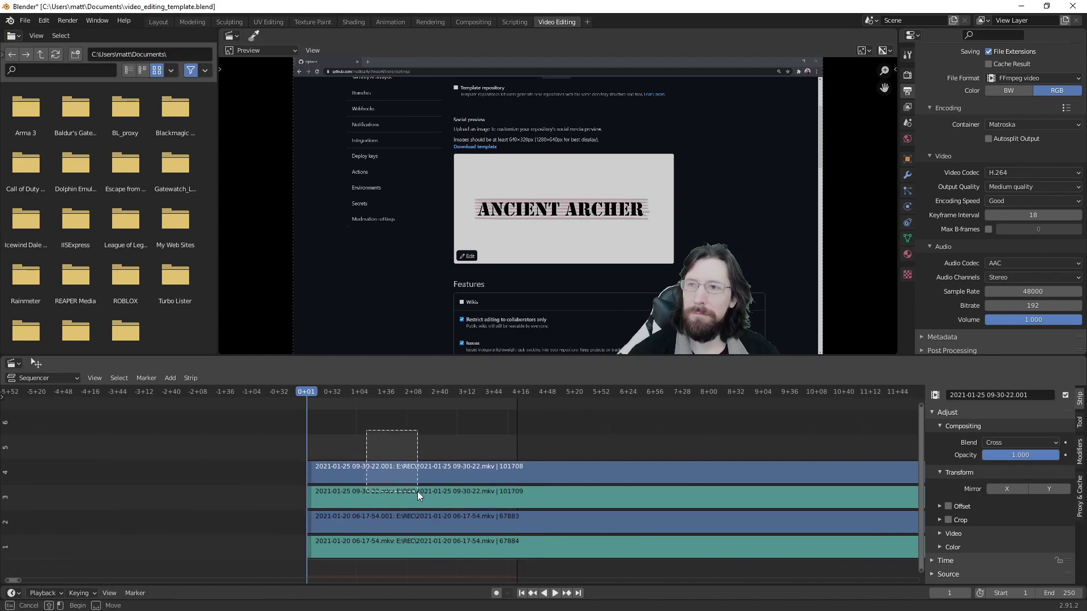
- Select the video and sound strips on channels 1 and 3 to check their sidebar properties
{"action": "left_click_drag", "start_coordinate": [400, 444], "coordinate": [416, 492]}
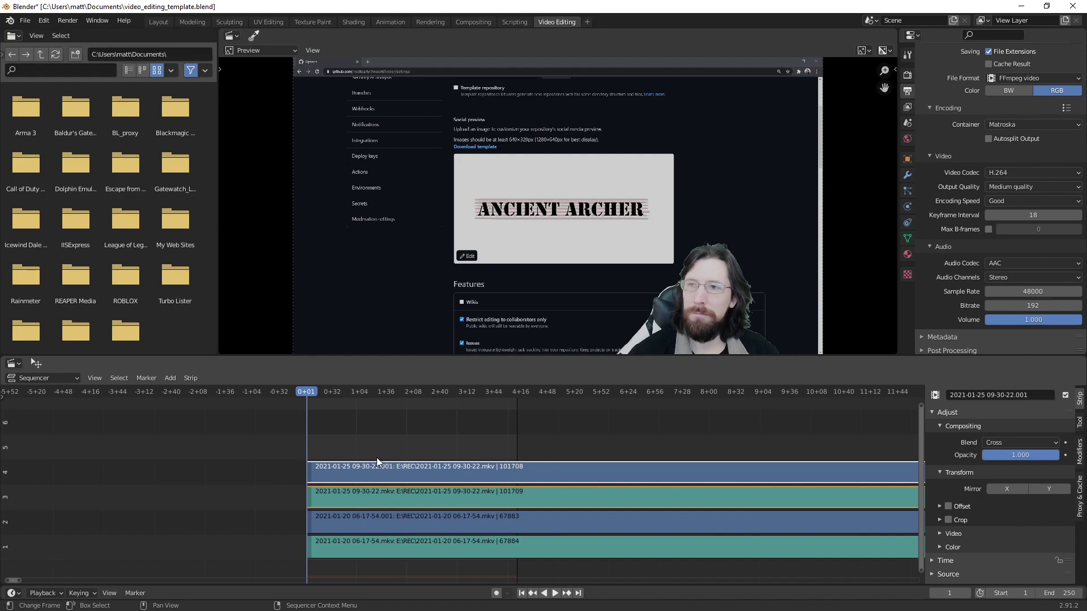
{"action": "left_click", "coordinate": [375, 498]}
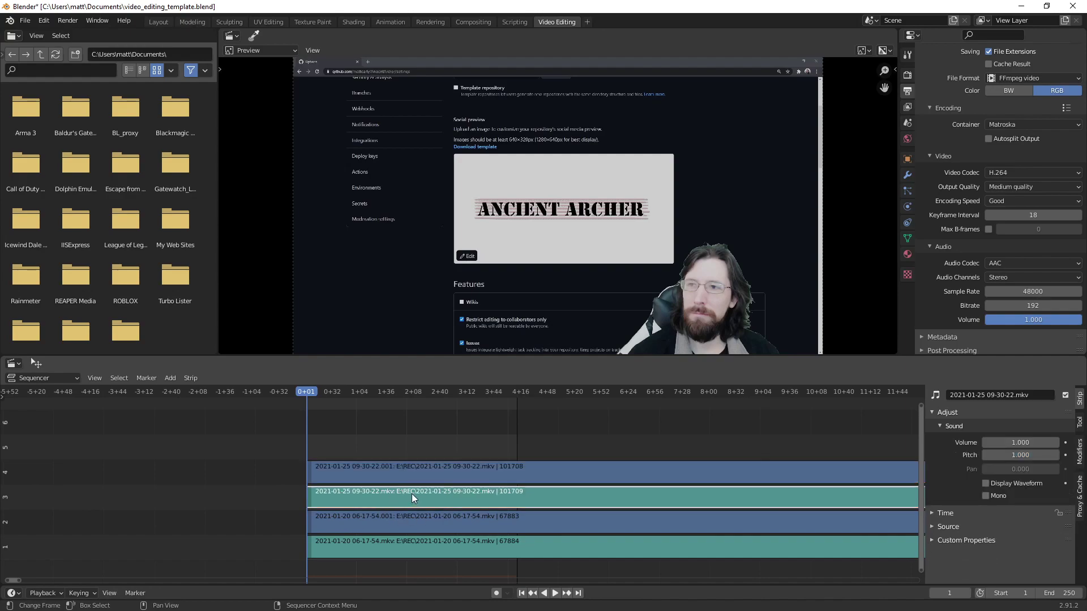
{"action": "scroll", "coordinate": [402, 498], "scroll_direction": "up", "scroll_amount": 2}
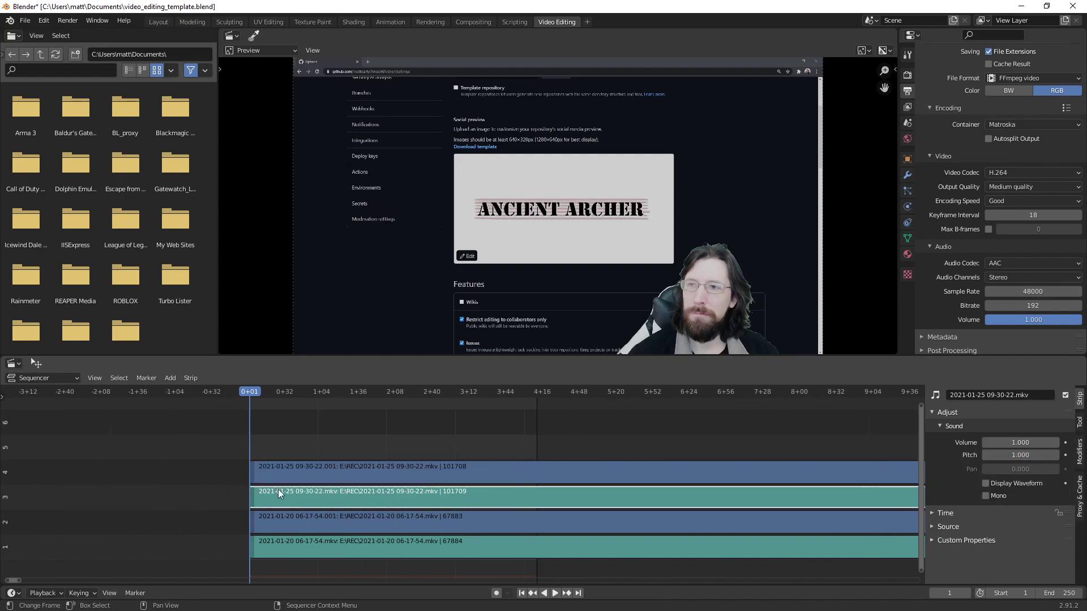
{"action": "left_click", "coordinate": [344, 549]}
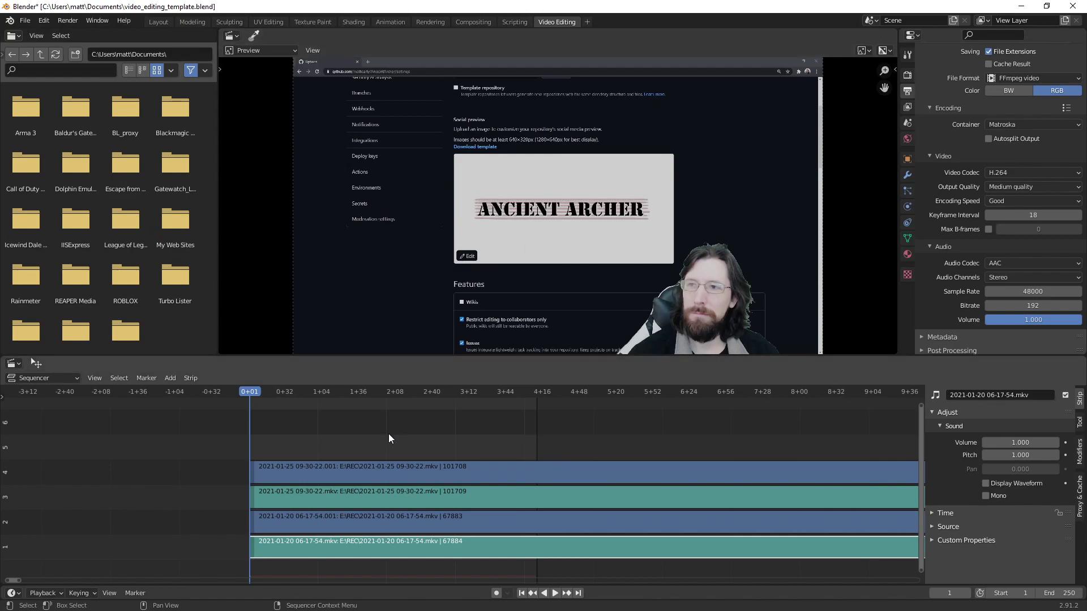
{"action": "left_click", "coordinate": [372, 448]}
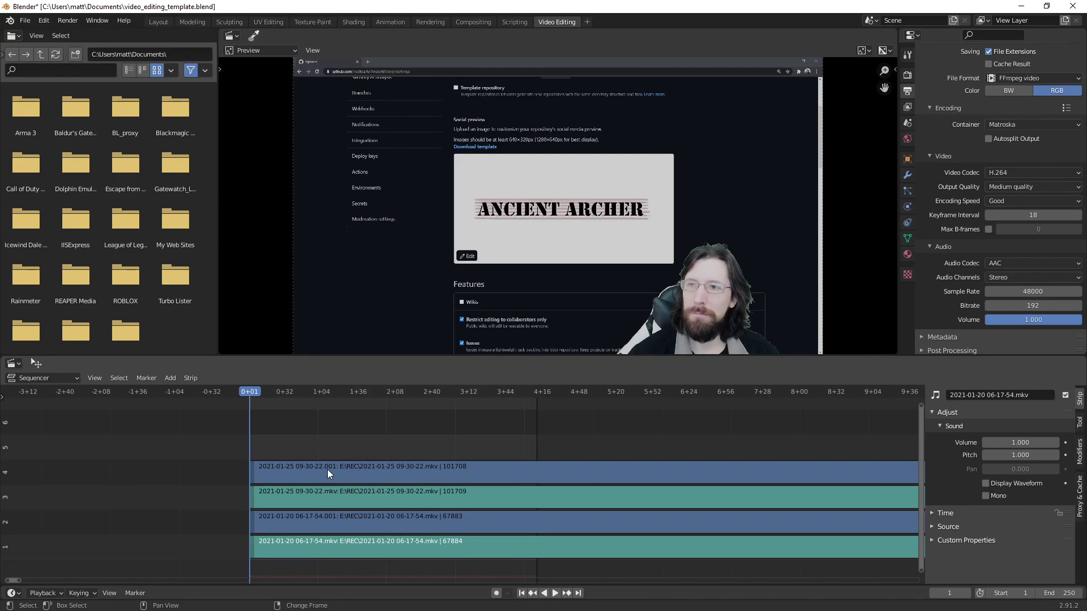
{"action": "left_click", "coordinate": [345, 499]}
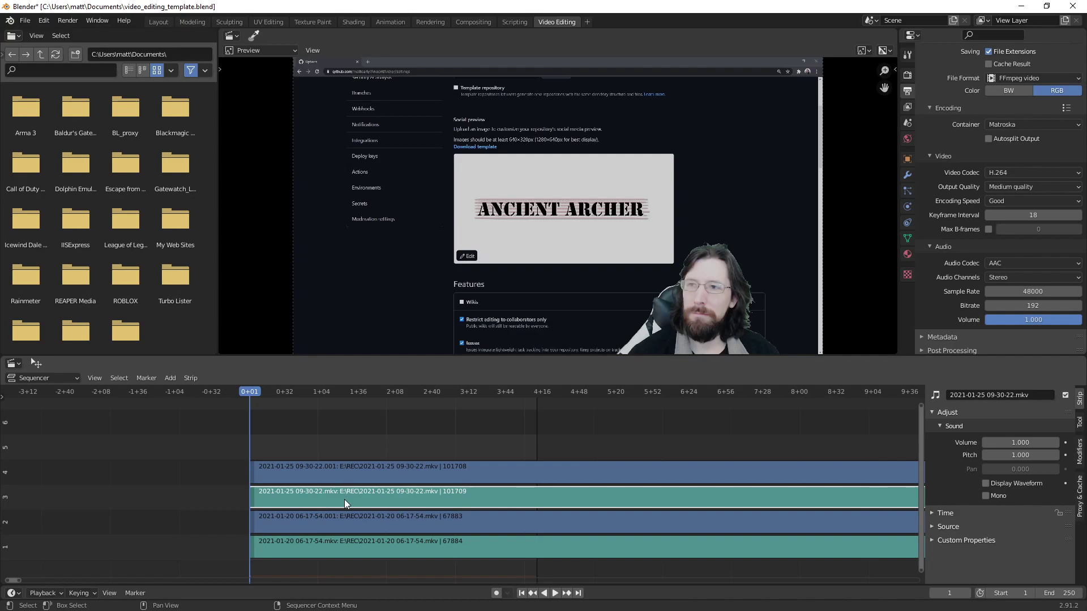
{"action": "left_click", "coordinate": [352, 467]}
- Deselect the strips and play back the end of the recordings to review them
{"action": "left_click", "coordinate": [366, 493]}
{"action": "left_click", "coordinate": [337, 436]}
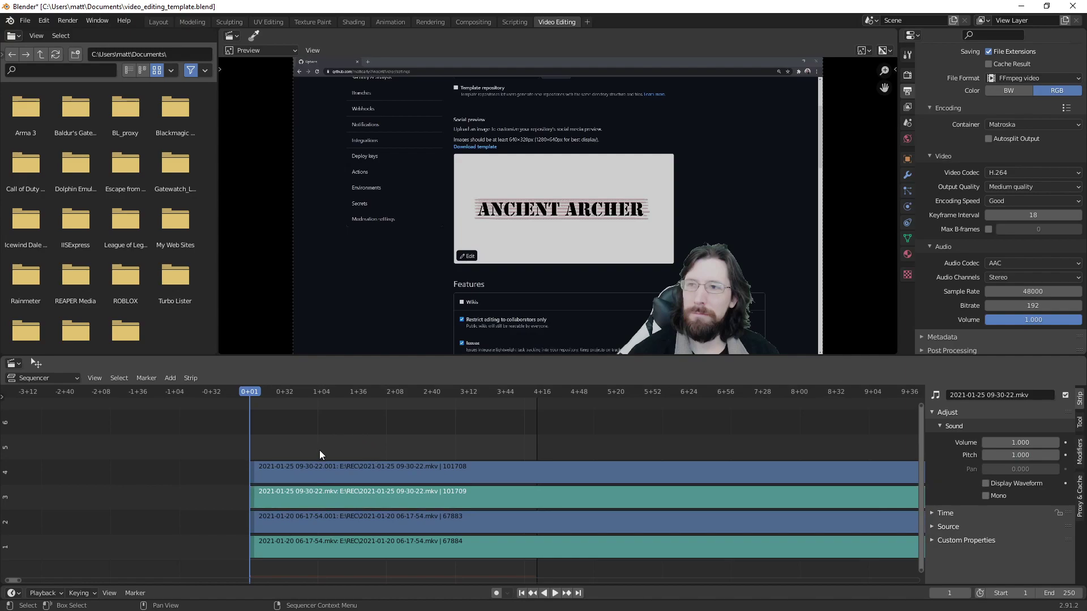
{"action": "scroll", "coordinate": [548, 422], "scroll_direction": "down", "scroll_amount": 3}
{"action": "scroll", "coordinate": [600, 504], "scroll_direction": "down", "scroll_amount": 3}
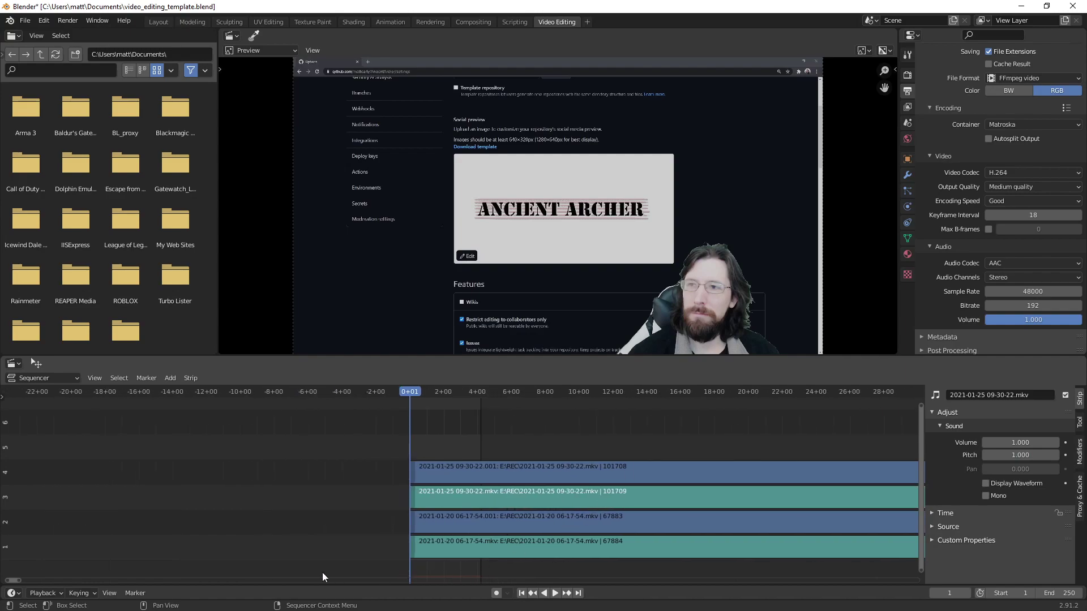
{"action": "left_click_drag", "start_coordinate": [866, 391], "coordinate": [883, 392]}
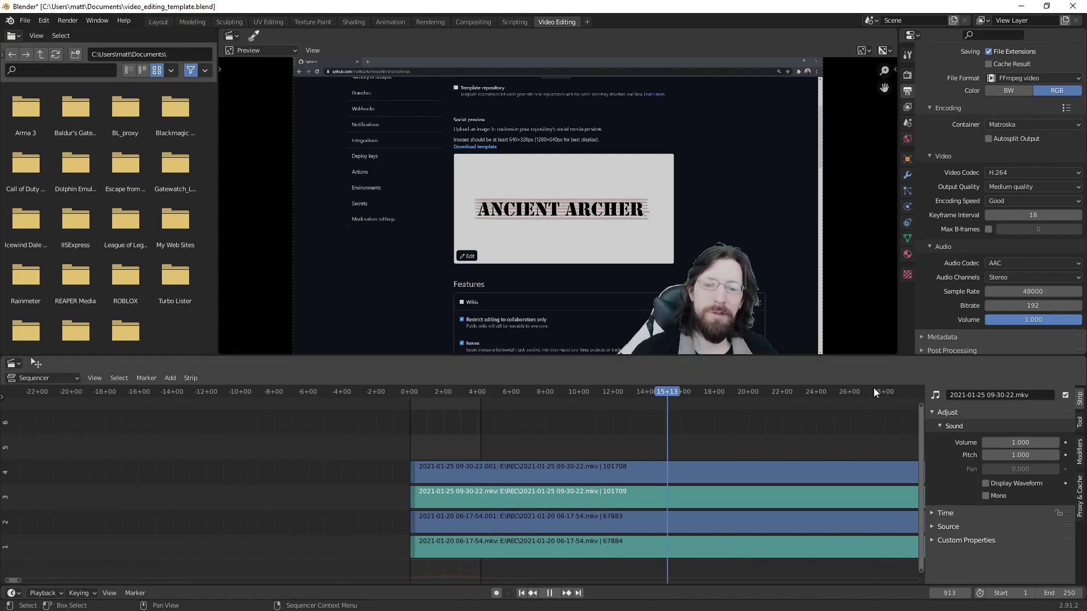
{"action": "key", "text": "space"}
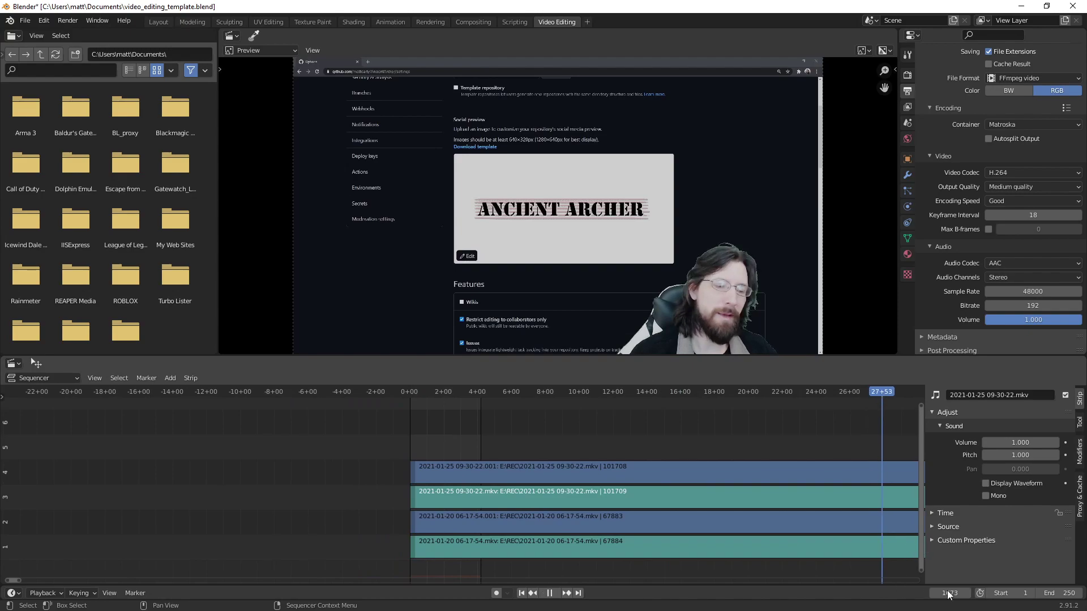
{"action": "left_click", "coordinate": [875, 522]}
{"action": "key", "text": "Escape"}
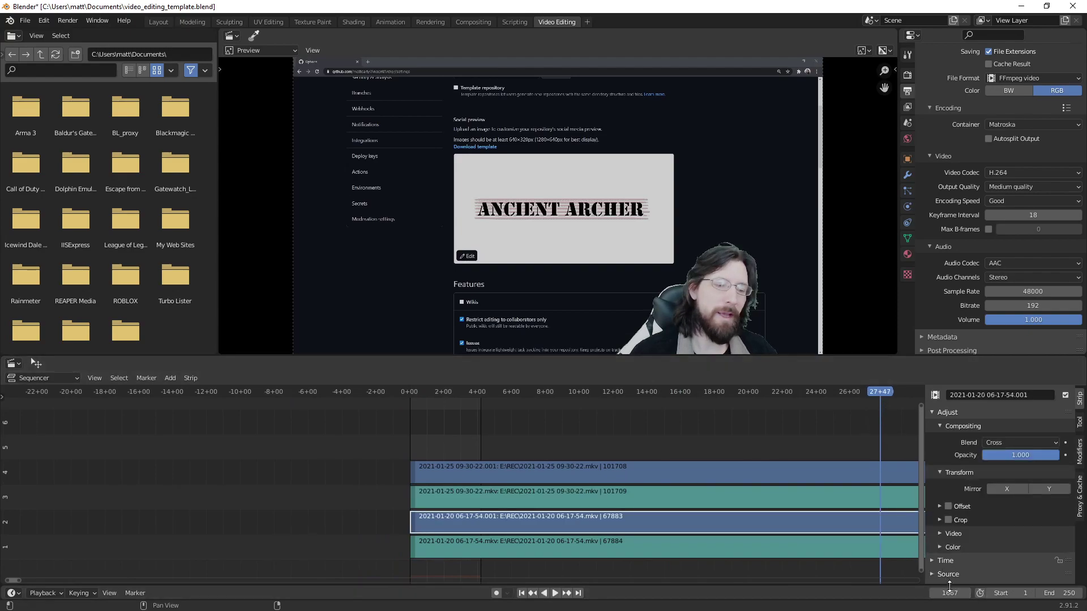
- Set the scene's end frame to 1667
{"action": "left_click", "coordinate": [950, 592]}
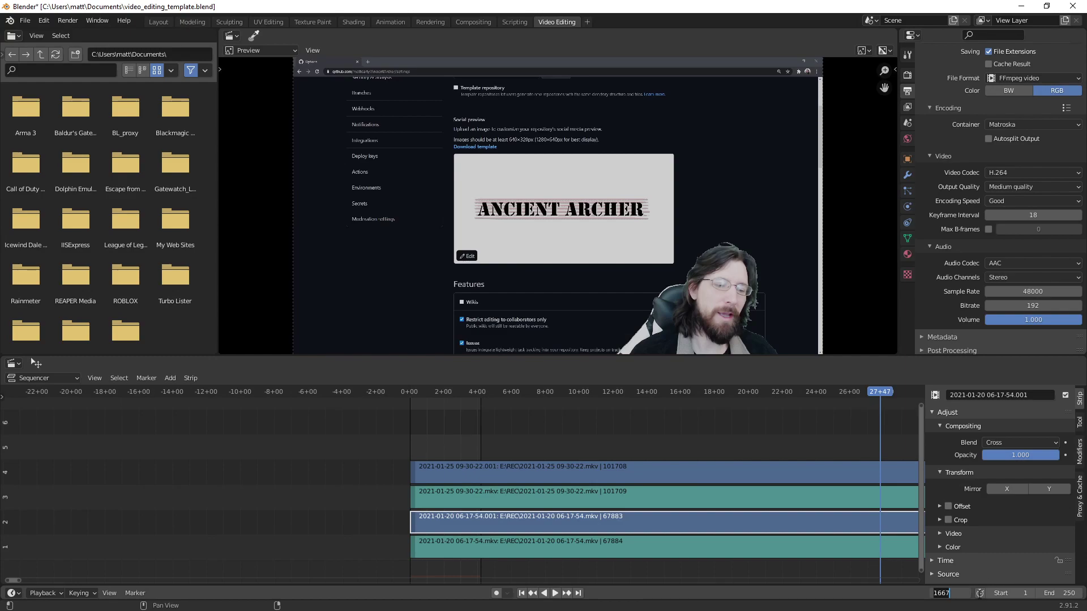
{"action": "left_click", "coordinate": [1053, 593]}
{"action": "type", "text": "1667"}
{"action": "key", "text": "Return"}
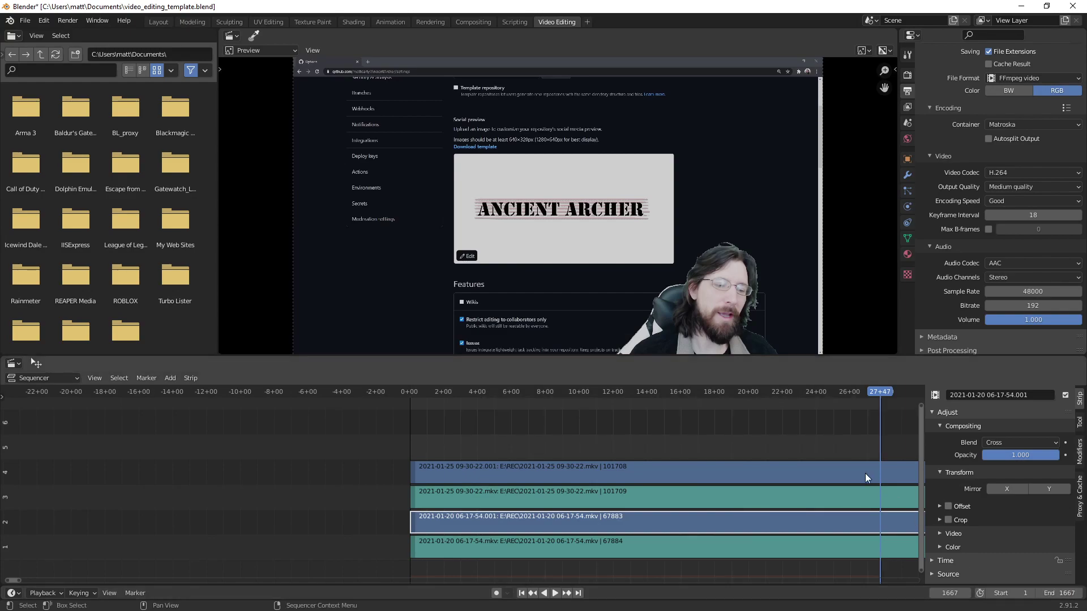
- Place the playhead at the 27+51 cut point and select all four recording strips
{"action": "left_click_drag", "start_coordinate": [764, 436], "coordinate": [666, 422]}
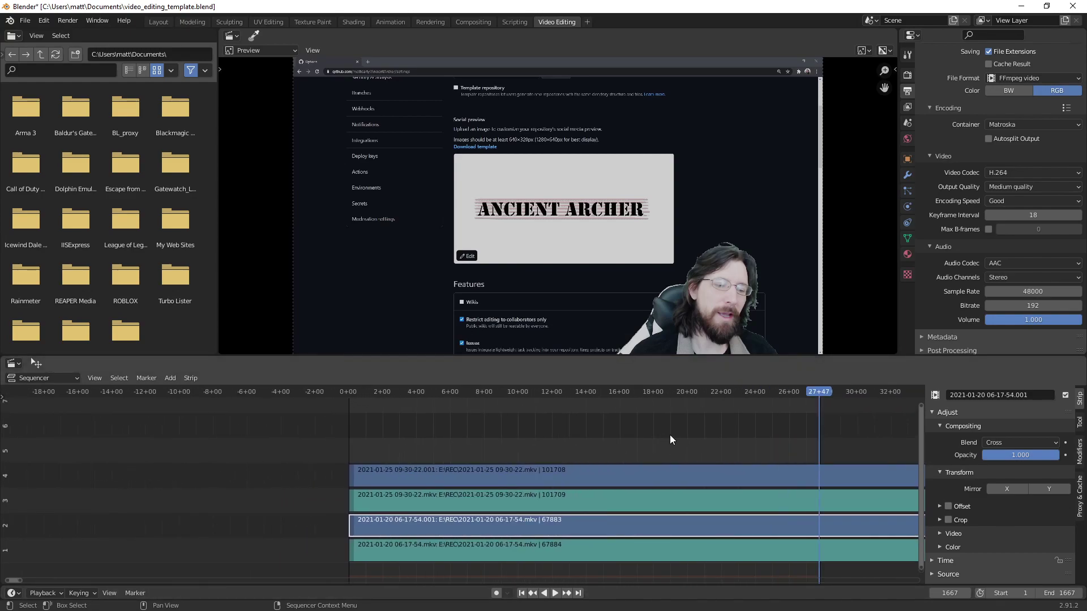
{"action": "left_click", "coordinate": [524, 392]}
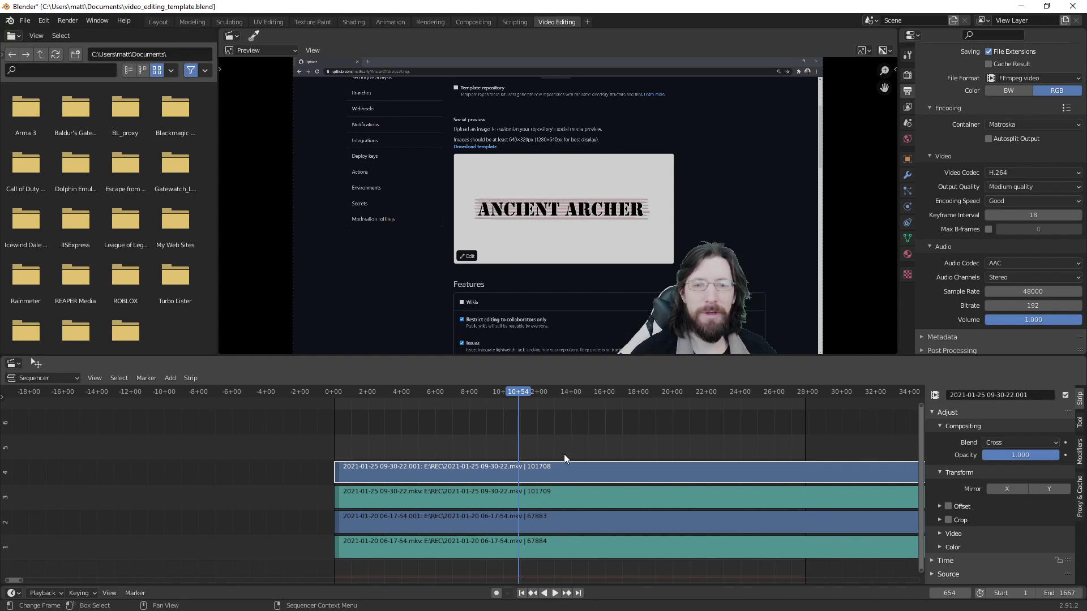
{"action": "left_click", "coordinate": [525, 501]}
{"action": "left_click", "coordinate": [569, 467]}
{"action": "left_click", "coordinate": [805, 390]}
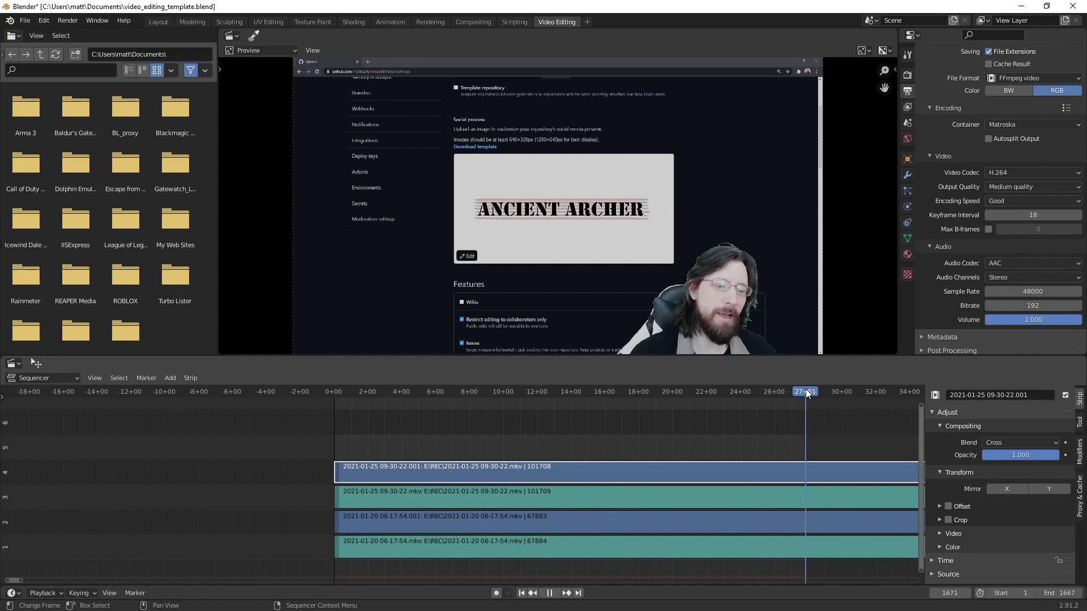
{"action": "left_click", "coordinate": [838, 495]}
{"action": "left_click", "coordinate": [844, 521]}
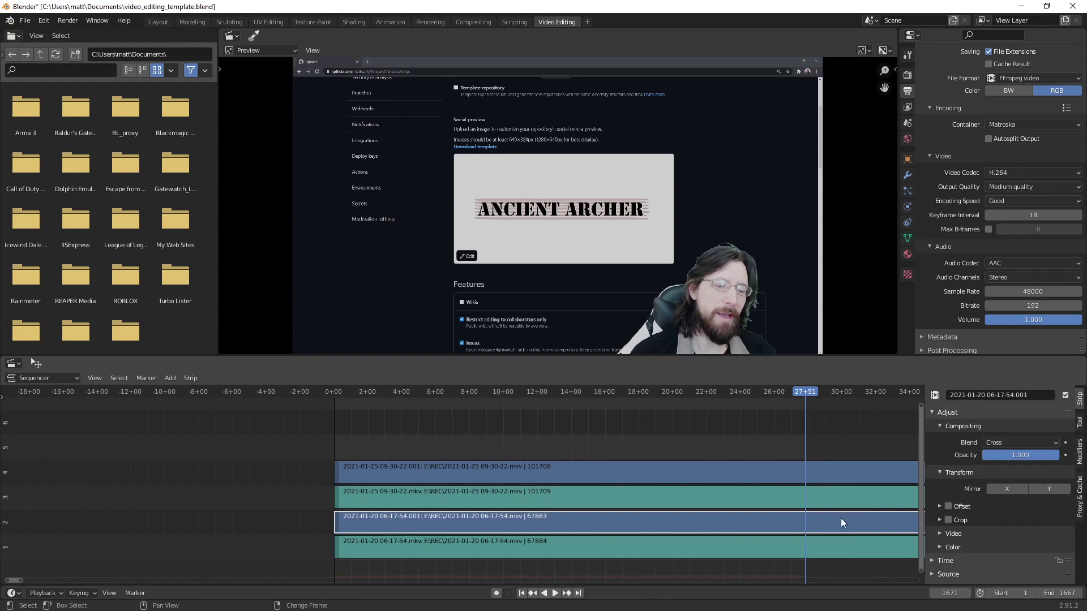
{"action": "left_click", "coordinate": [844, 470], "text": "shift"}
{"action": "left_click", "coordinate": [848, 497], "text": "shift"}
{"action": "left_click", "coordinate": [843, 546], "text": "shift"}
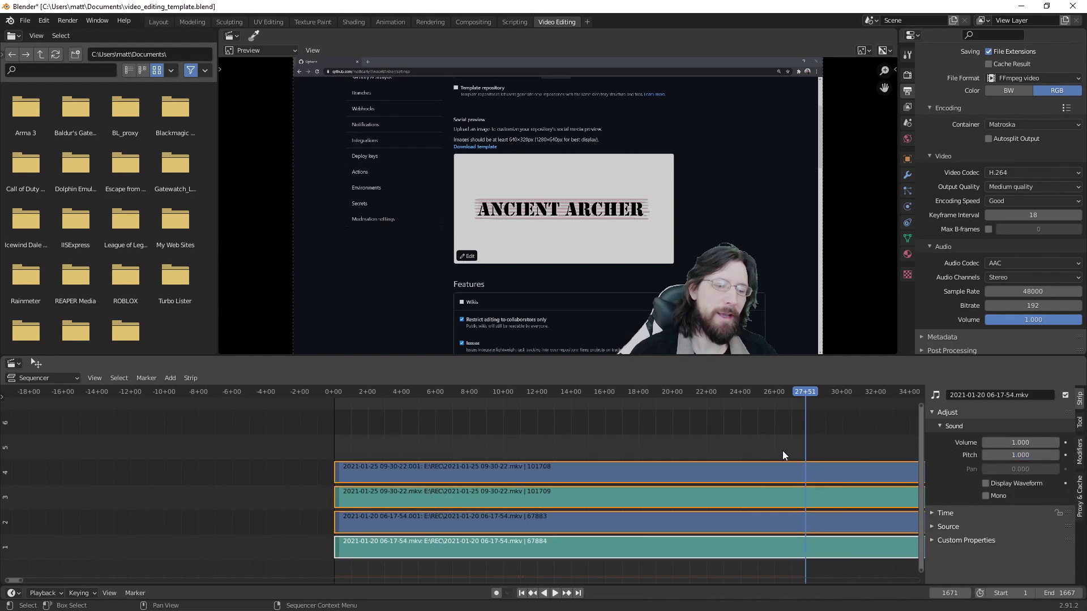
- Split all four strips with K and delete every piece after the cut
{"action": "key", "text": "k"}
{"action": "left_click_drag", "start_coordinate": [848, 422], "coordinate": [881, 576]}
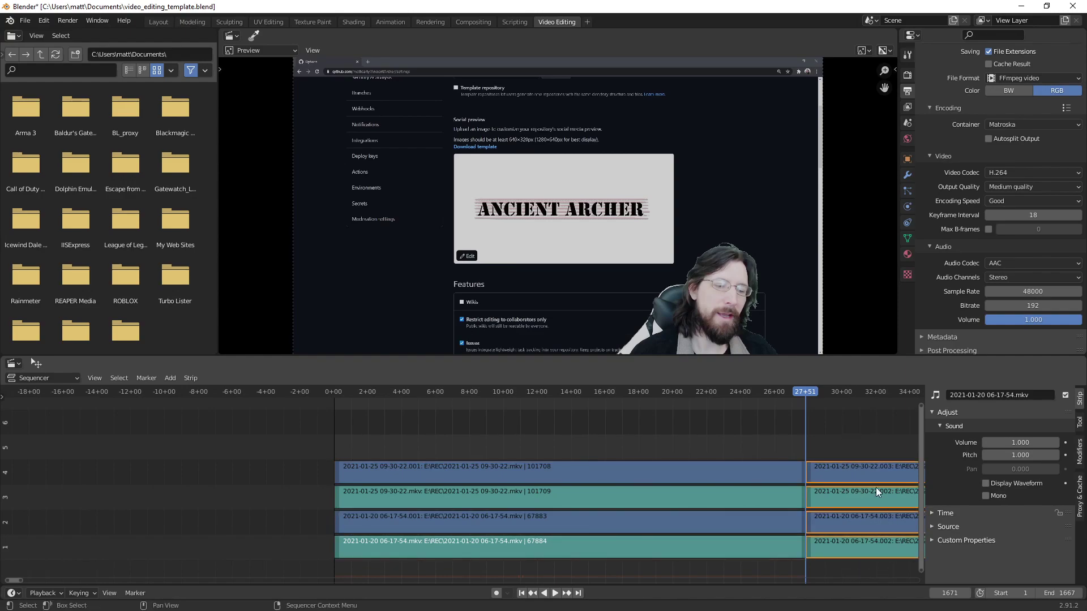
{"action": "key", "text": "Delete"}
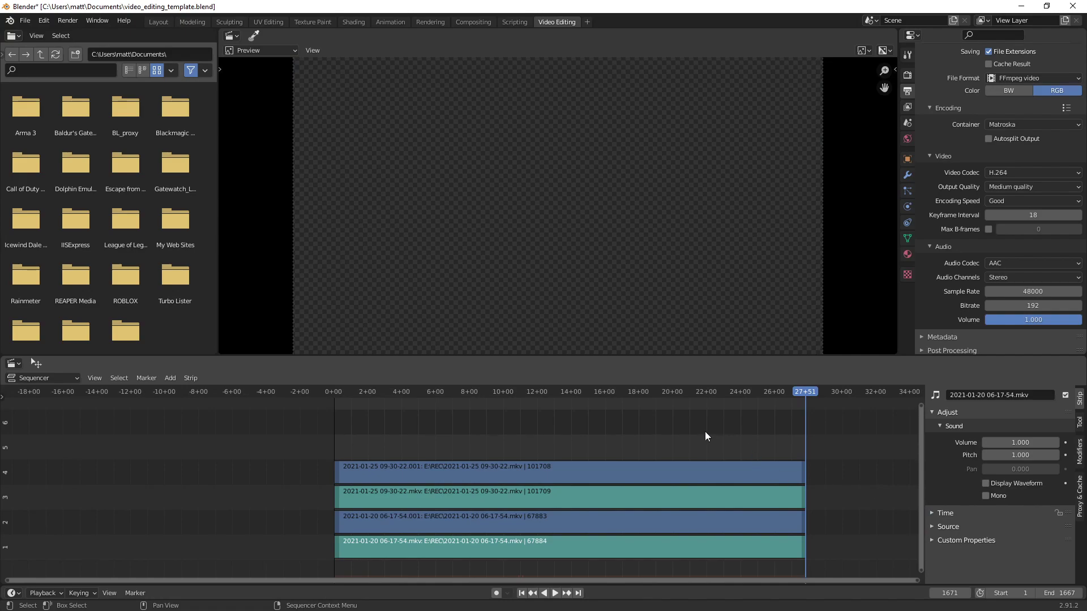
{"action": "left_click_drag", "start_coordinate": [543, 393], "coordinate": [511, 392]}
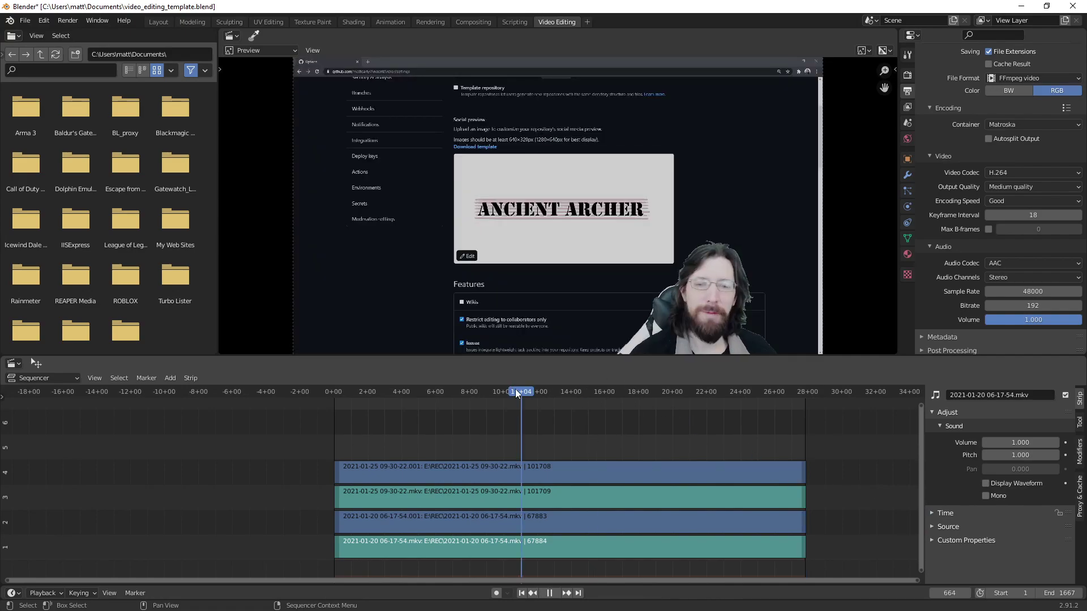
- Move the playhead to frame 736, select the channel 4 video strip, and open the Shift+A add menu
{"action": "left_click", "coordinate": [542, 391]}
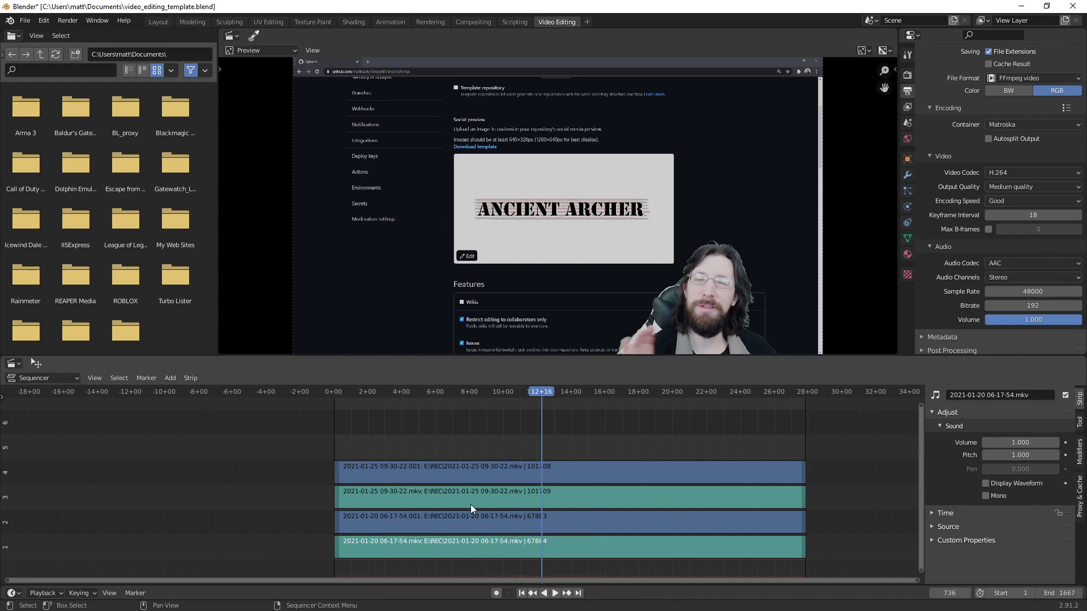
{"action": "left_click", "coordinate": [579, 464]}
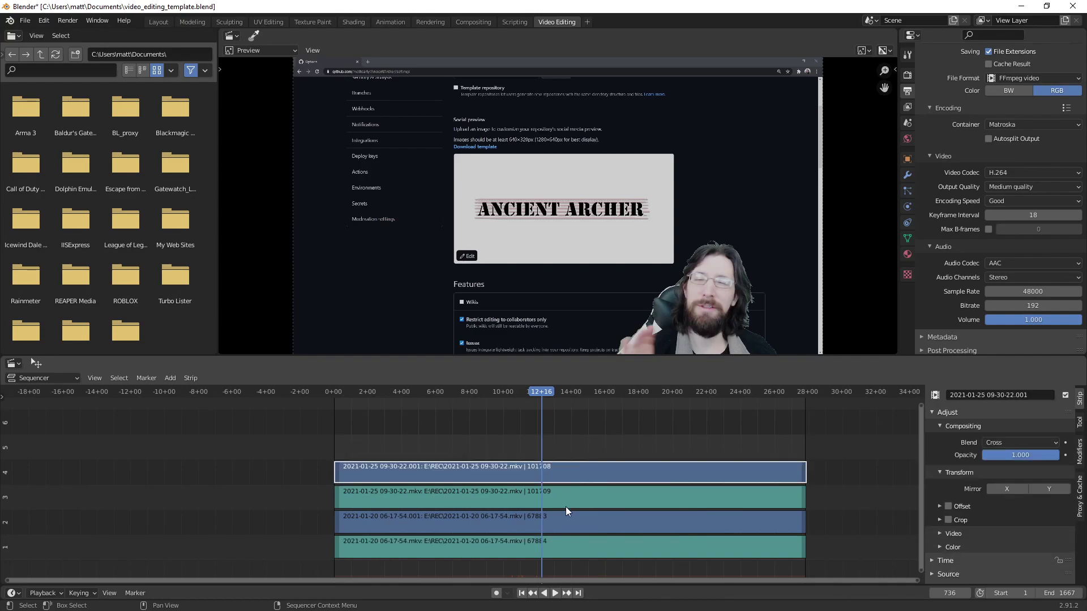
{"action": "left_click", "coordinate": [566, 508]}
{"action": "left_click", "coordinate": [582, 481]}
{"action": "left_click", "coordinate": [560, 488]}
{"action": "left_click", "coordinate": [562, 474]}
{"action": "left_click", "coordinate": [599, 529]}
{"action": "left_click", "coordinate": [604, 480]}
{"action": "key", "text": "shift+a"}
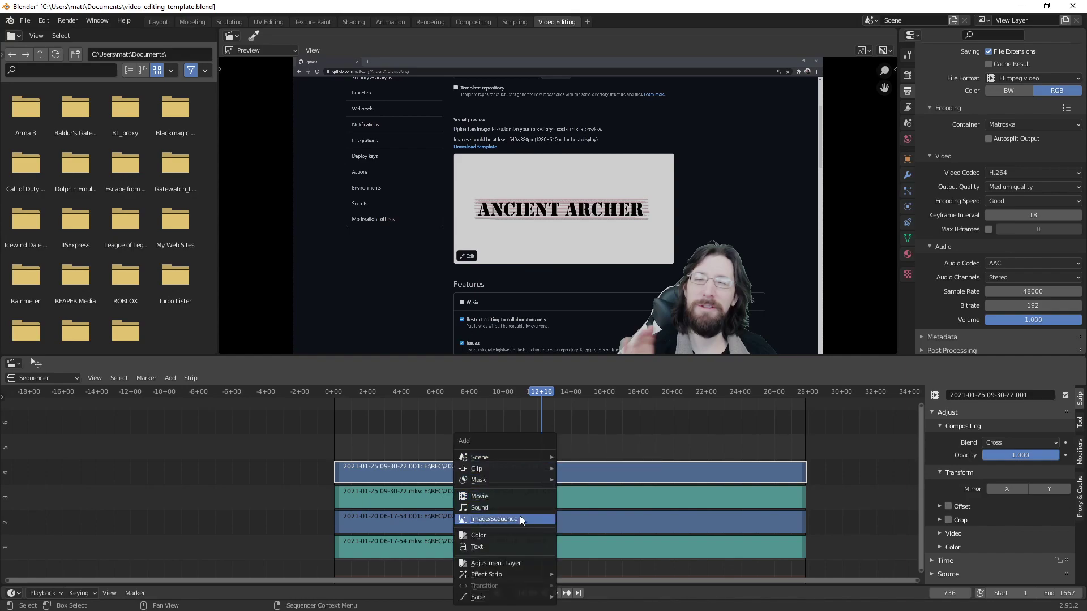
- Add a Transform effect strip to the channel 4 recording and widen the sidebar
{"action": "mouse_move", "coordinate": [512, 573]}
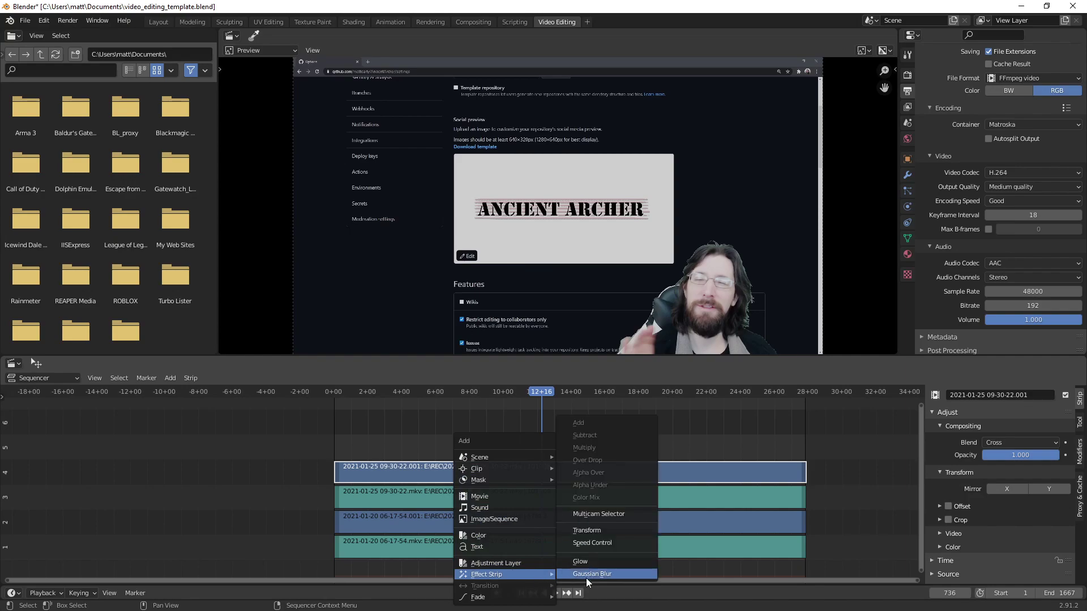
{"action": "left_click", "coordinate": [610, 531]}
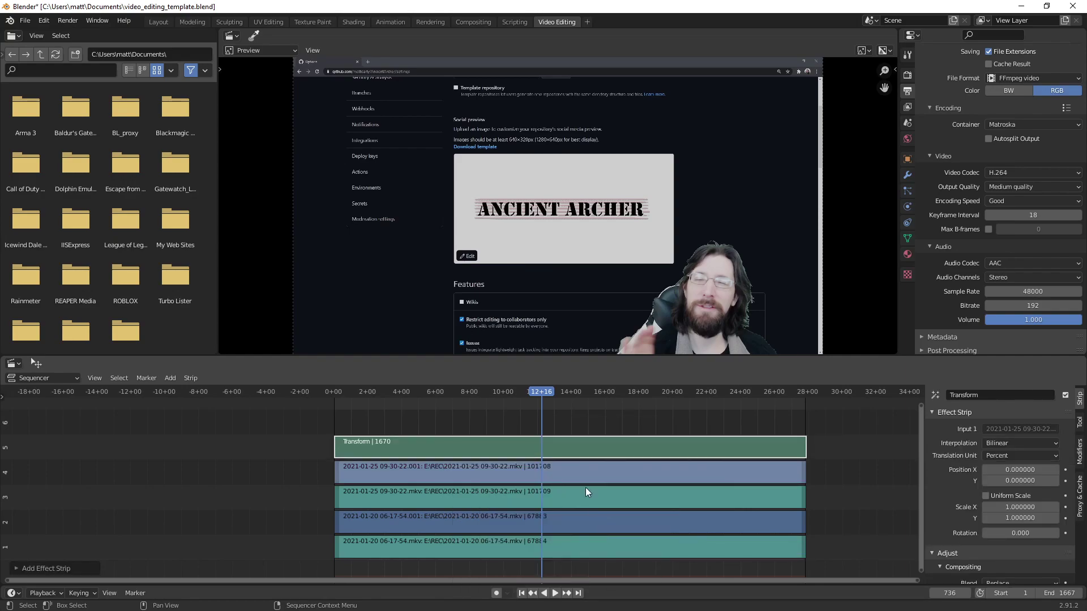
{"action": "left_click", "coordinate": [548, 475]}
{"action": "left_click", "coordinate": [557, 447]}
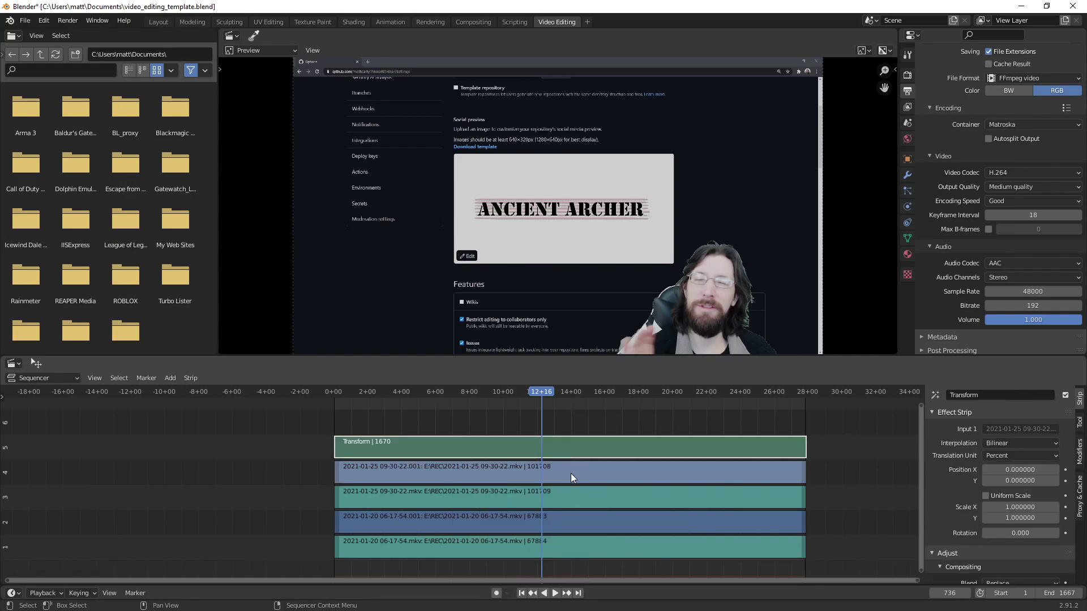
{"action": "left_click", "coordinate": [570, 473]}
{"action": "left_click", "coordinate": [572, 452]}
{"action": "left_click_drag", "start_coordinate": [926, 452], "coordinate": [747, 450]}
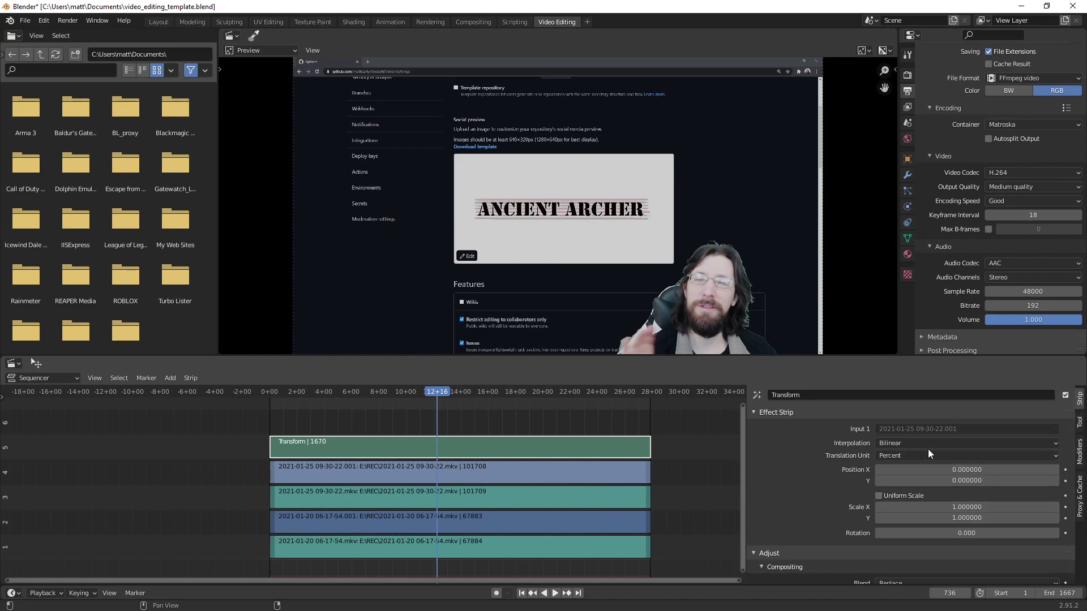
- Set the Transform position to X -2.76, Y 1.92 and uniform scale 0.58
{"action": "mouse_move", "coordinate": [898, 471]}
{"action": "left_mouse_down"}
{"action": "mouse_move", "coordinate": [883, 470]}
{"action": "mouse_move", "coordinate": [940, 481]}
{"action": "mouse_move", "coordinate": [912, 497]}
{"action": "mouse_move", "coordinate": [879, 496]}
{"action": "left_mouse_up"}
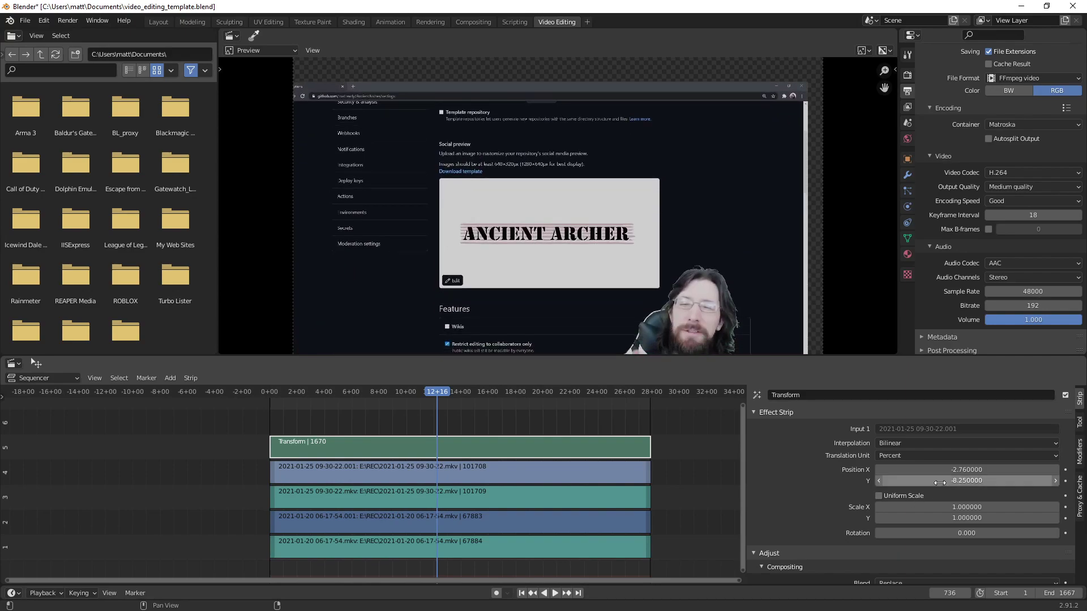
{"action": "left_click", "coordinate": [879, 496]}
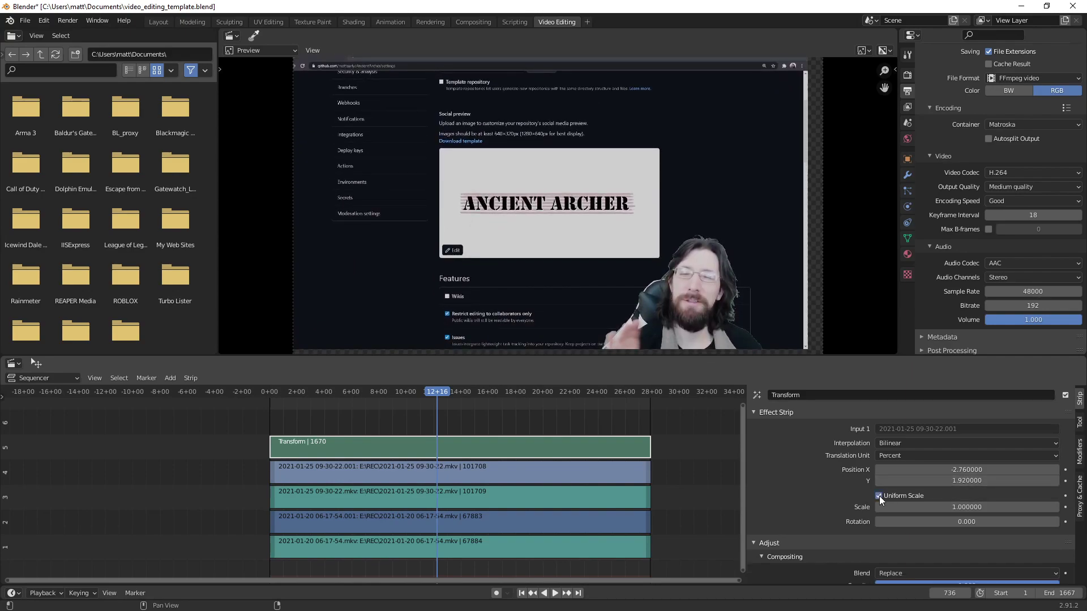
{"action": "left_click", "coordinate": [879, 496]}
{"action": "left_click", "coordinate": [877, 496]}
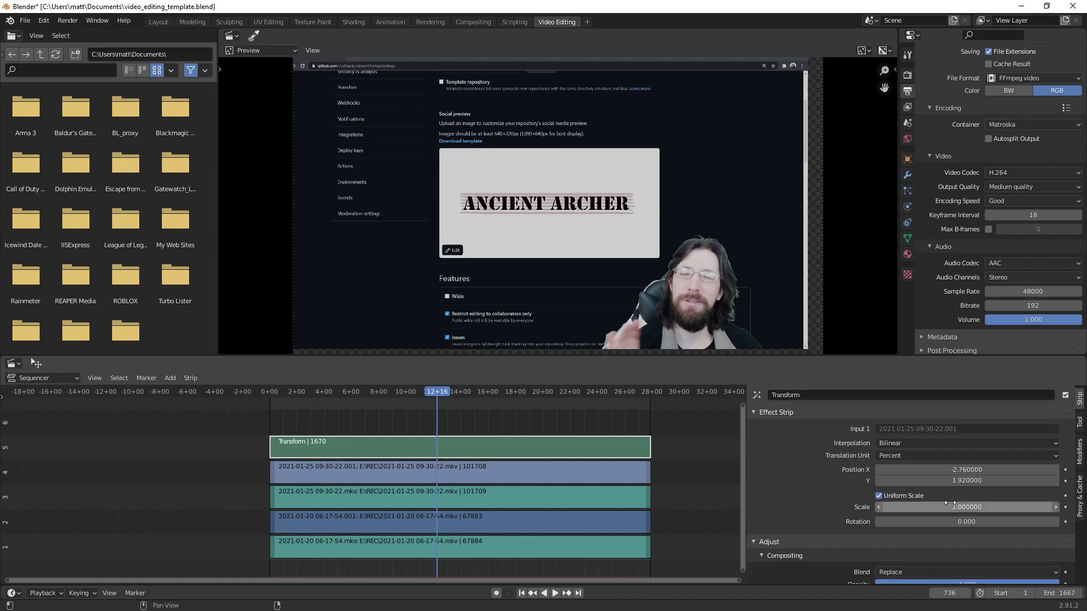
{"action": "left_click_drag", "start_coordinate": [980, 504], "coordinate": [878, 505]}
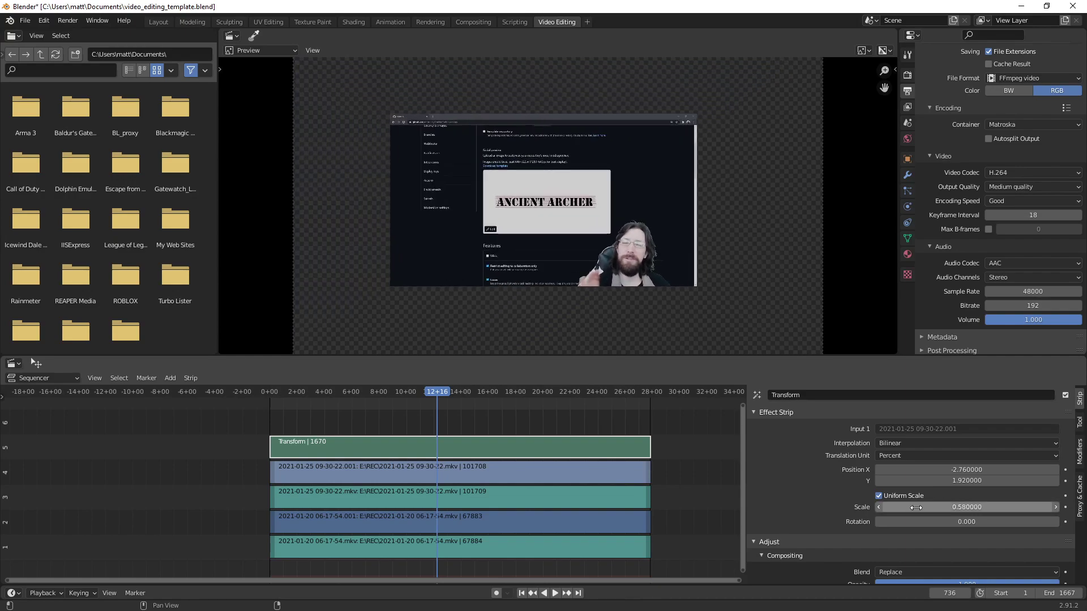
{"action": "scroll", "coordinate": [878, 502], "scroll_direction": "down", "scroll_amount": 4}
{"action": "scroll", "coordinate": [878, 503], "scroll_direction": "down", "scroll_amount": 2}
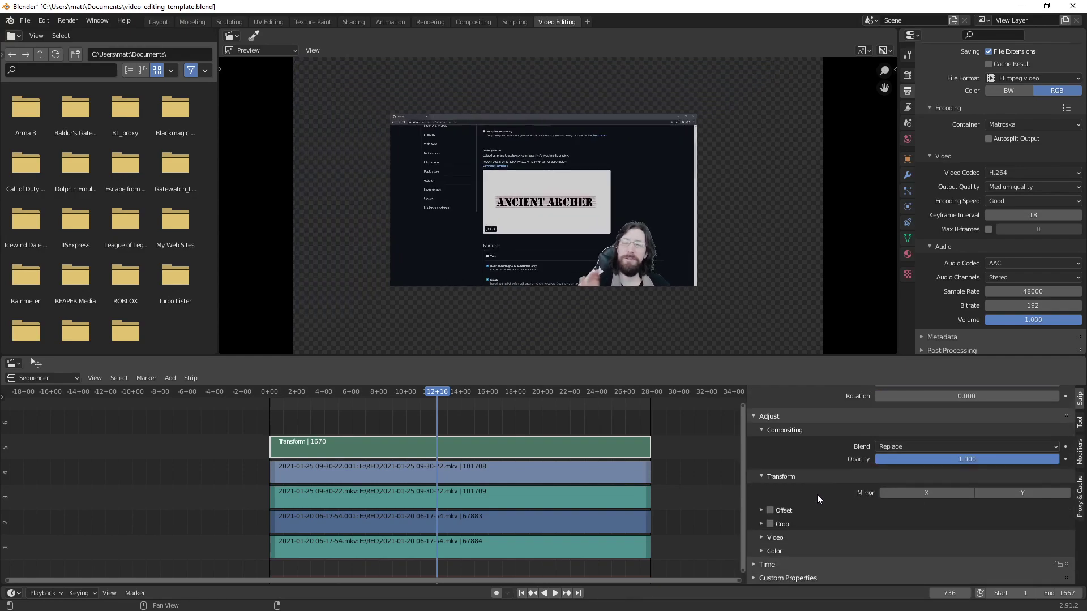
{"action": "left_click", "coordinate": [761, 525]}
{"action": "scroll", "coordinate": [851, 505], "scroll_direction": "down", "scroll_amount": 3}
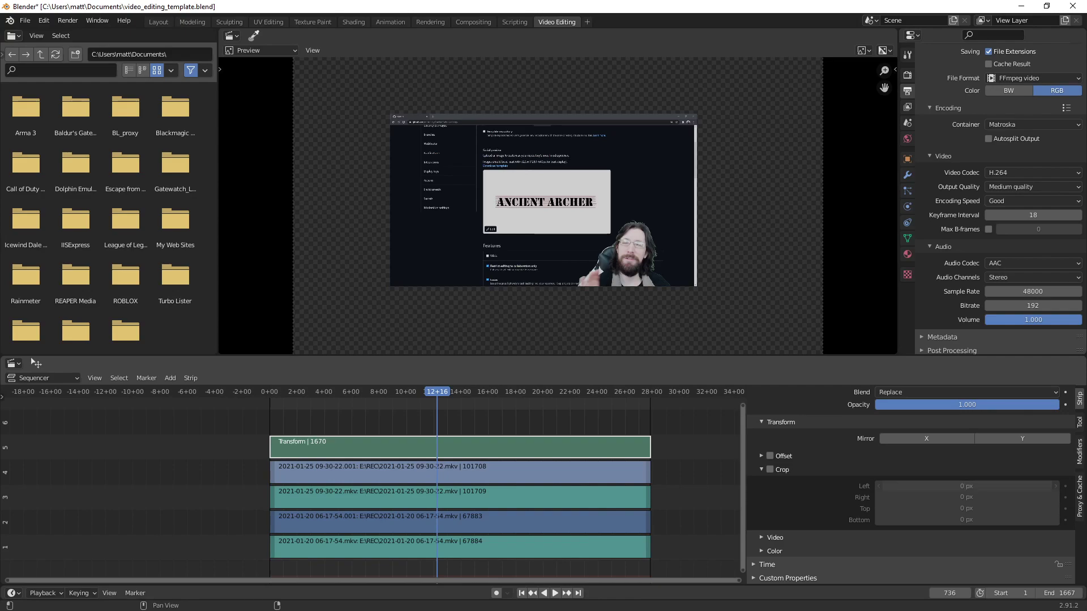
{"action": "left_click", "coordinate": [770, 470]}
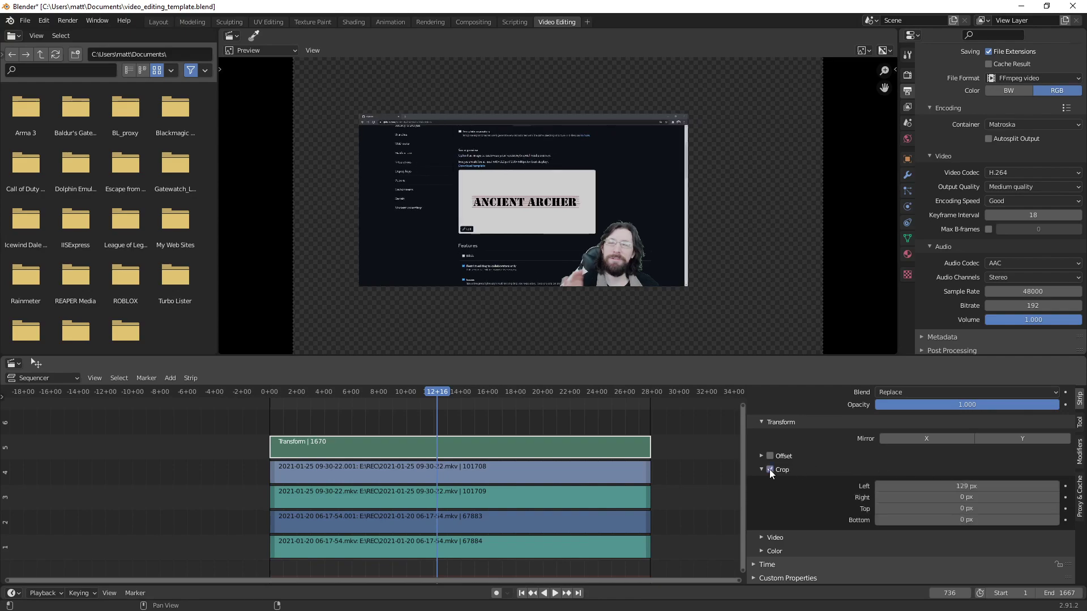
{"action": "left_click_drag", "start_coordinate": [967, 486], "coordinate": [905, 486]}
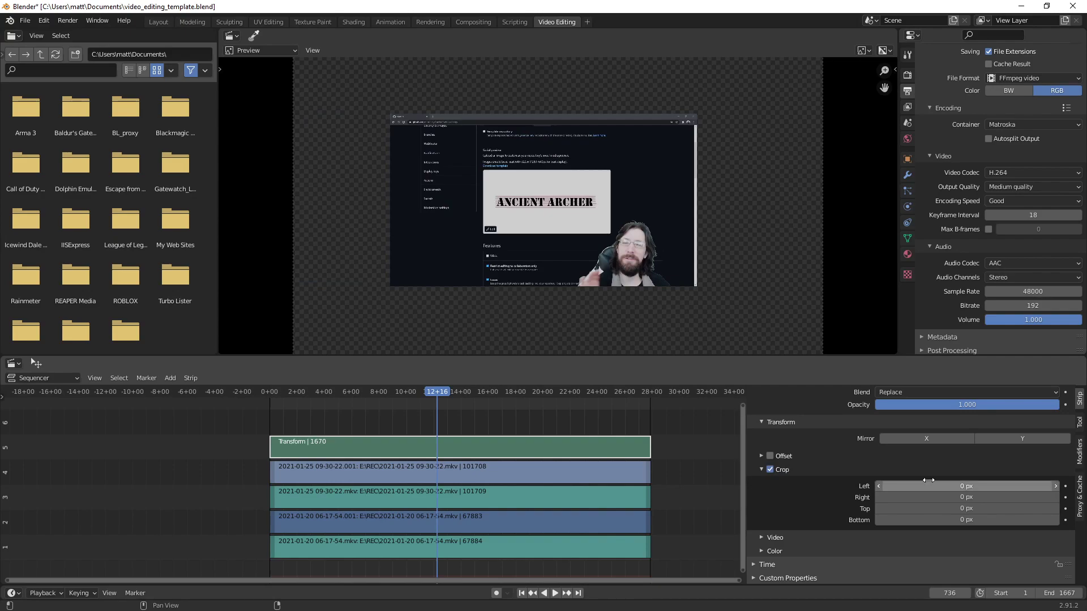
{"action": "left_click", "coordinate": [770, 469]}
{"action": "left_click", "coordinate": [770, 469]}
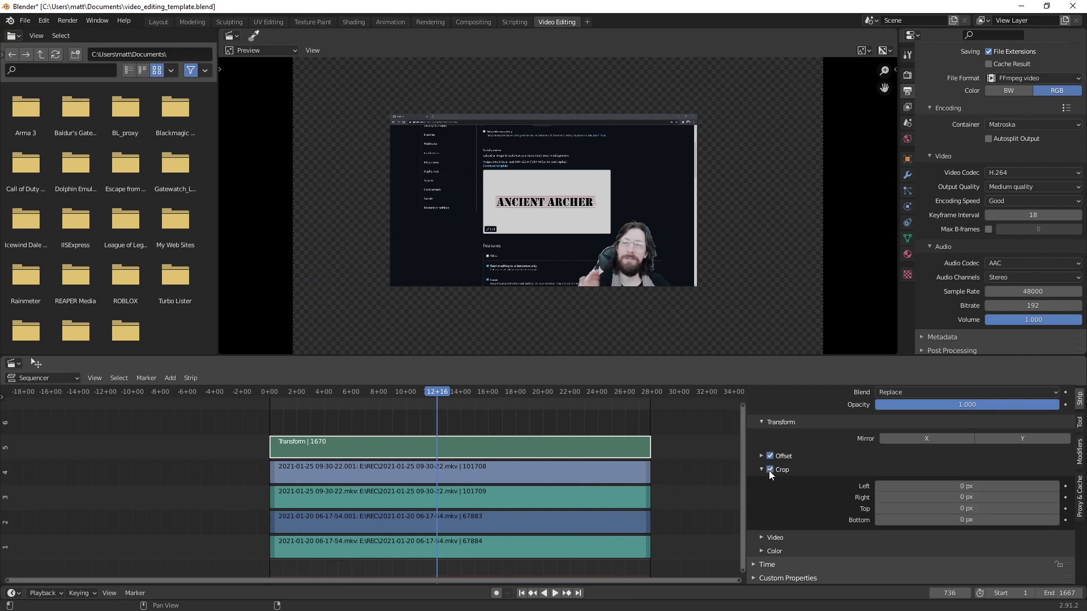
{"action": "left_click", "coordinate": [770, 470]}
{"action": "left_click", "coordinate": [588, 462]}
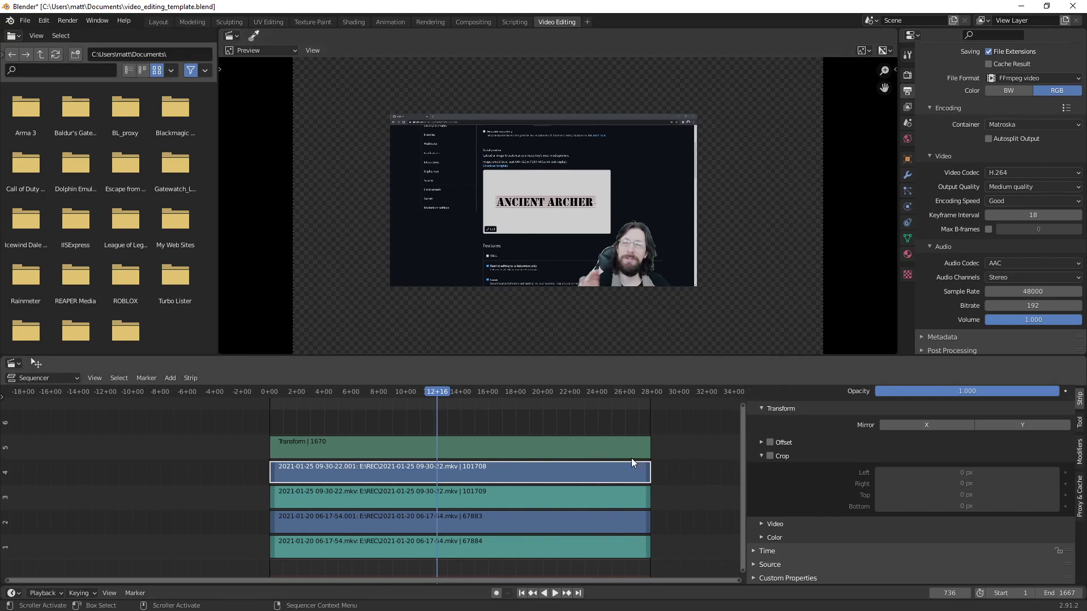
{"action": "left_click", "coordinate": [630, 450]}
{"action": "left_click", "coordinate": [623, 466]}
{"action": "left_click", "coordinate": [623, 450]}
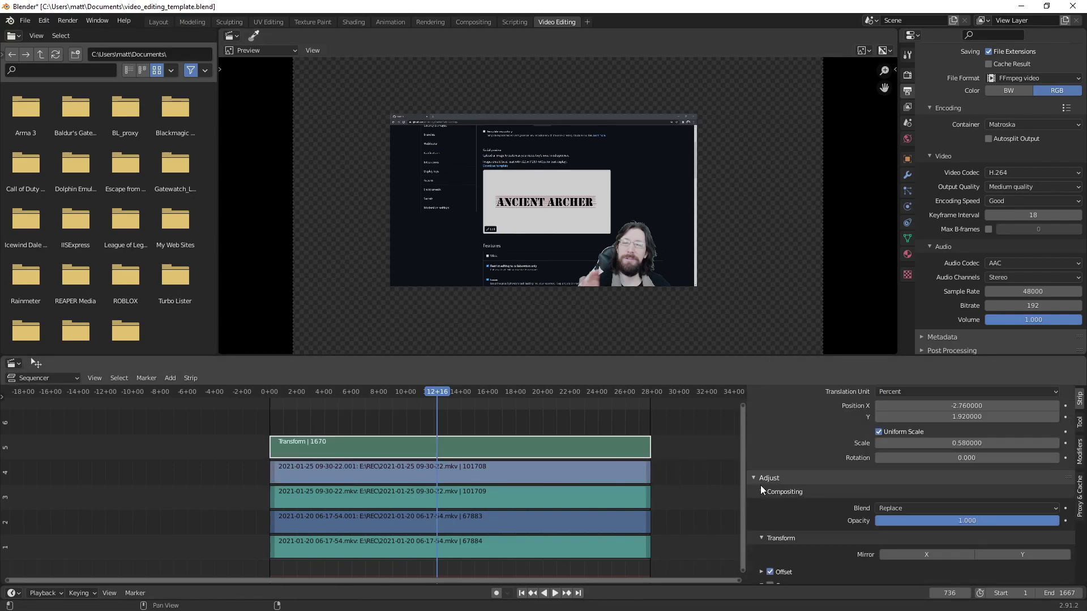
{"action": "scroll", "coordinate": [792, 432], "scroll_direction": "down", "scroll_amount": 2}
{"action": "left_click", "coordinate": [580, 475]}
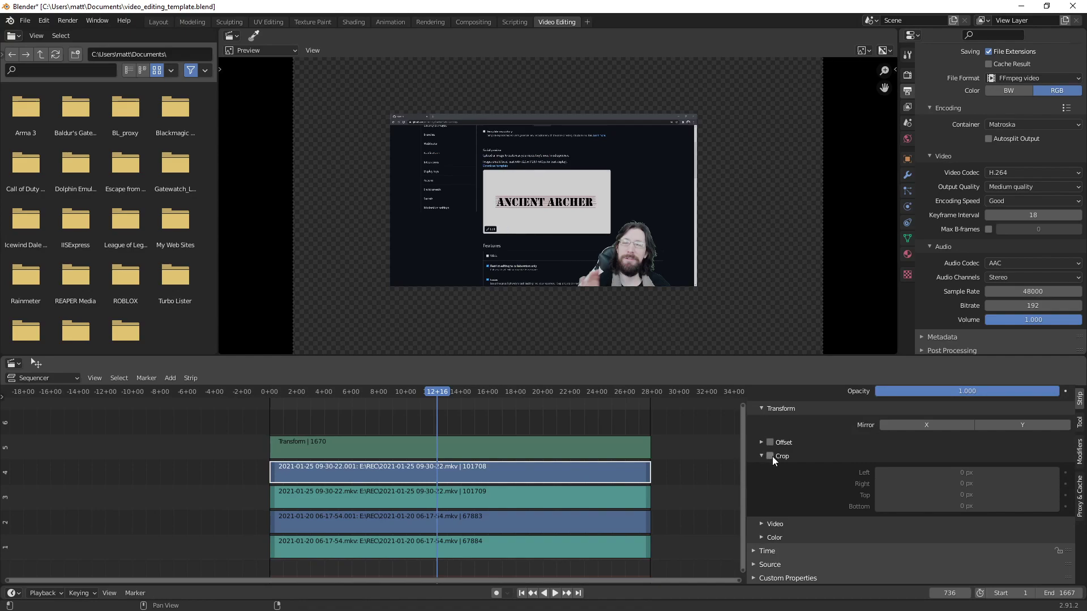
{"action": "left_click_drag", "start_coordinate": [967, 472], "coordinate": [694, 451]}
{"action": "left_click", "coordinate": [770, 456]}
{"action": "left_click", "coordinate": [760, 442]}
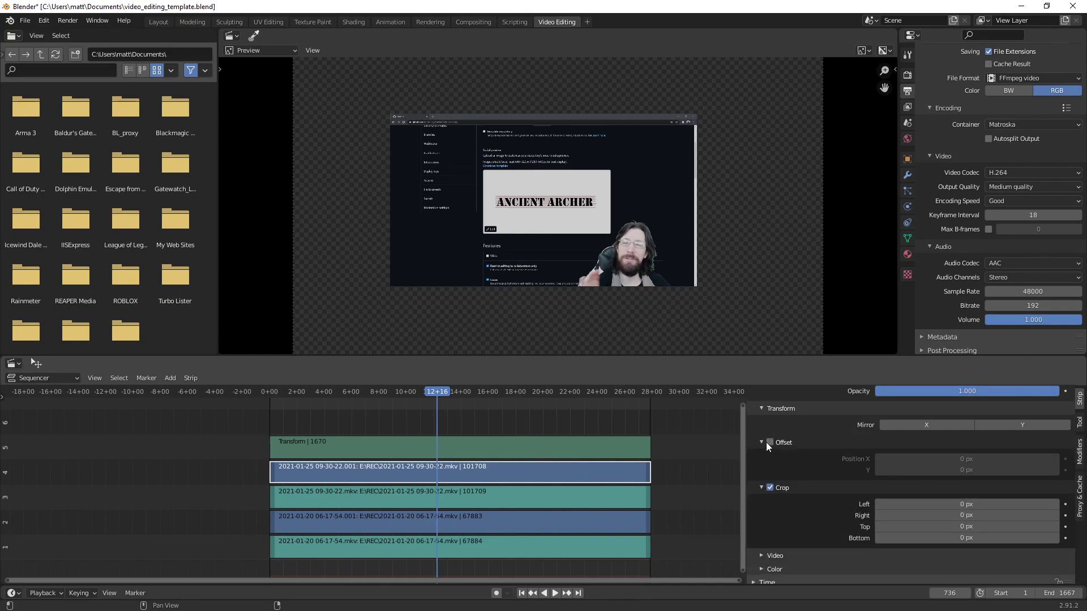
{"action": "left_click", "coordinate": [780, 442]}
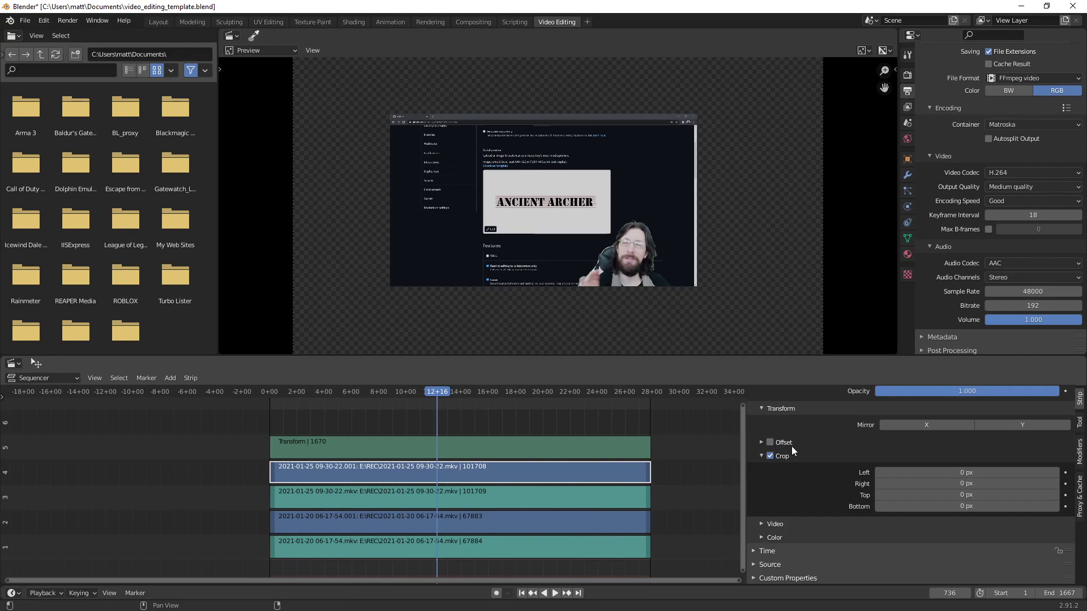
{"action": "left_click", "coordinate": [759, 443]}
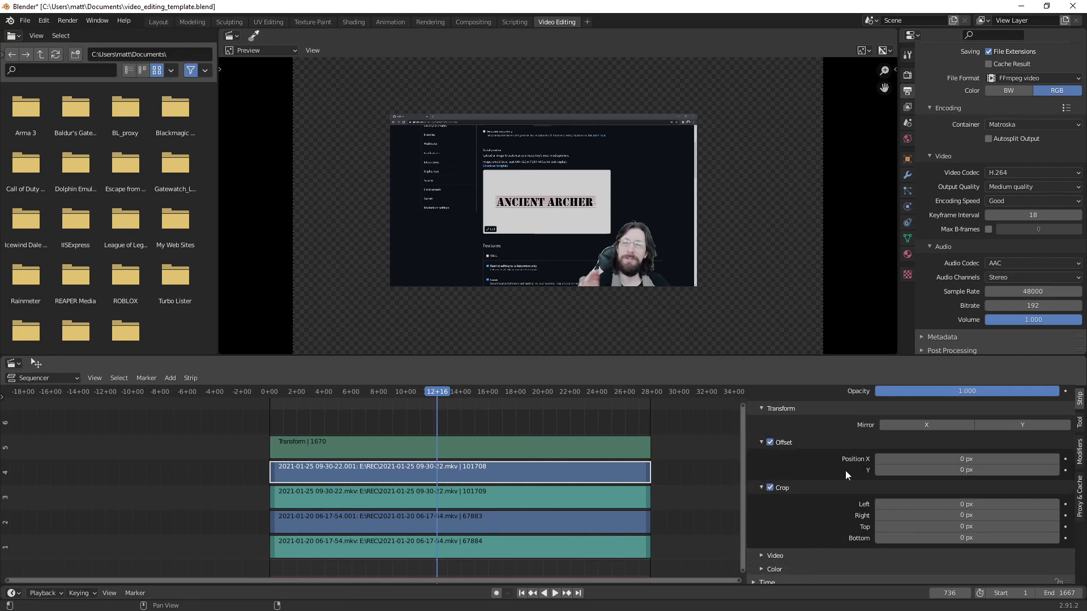
{"action": "mouse_move", "coordinate": [962, 459]}
{"action": "left_mouse_down"}
{"action": "mouse_move", "coordinate": [1065, 459]}
{"action": "mouse_move", "coordinate": [867, 459]}
{"action": "left_mouse_up"}
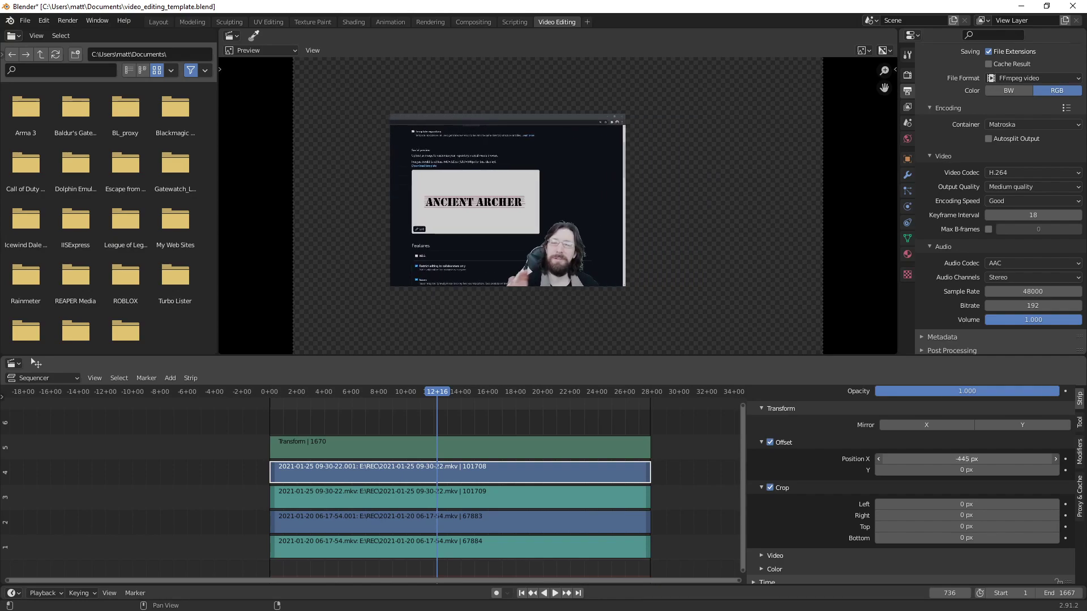
{"action": "left_click", "coordinate": [768, 488]}
{"action": "mouse_move", "coordinate": [963, 459]}
{"action": "left_mouse_down"}
{"action": "mouse_move", "coordinate": [1008, 459]}
{"action": "mouse_move", "coordinate": [918, 459]}
{"action": "mouse_move", "coordinate": [935, 469]}
{"action": "mouse_move", "coordinate": [924, 469]}
{"action": "left_mouse_up"}
{"action": "left_click_drag", "start_coordinate": [997, 459], "coordinate": [952, 459]}
{"action": "left_click", "coordinate": [996, 459]}
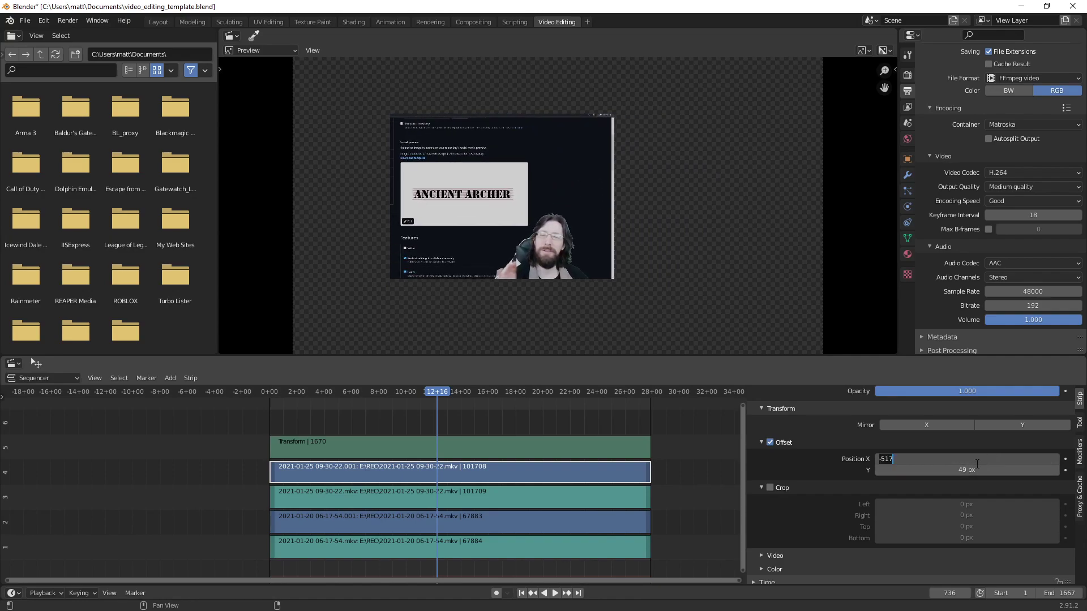
{"action": "type", "text": "0"}
{"action": "key", "text": "Tab"}
{"action": "type", "text": "0"}
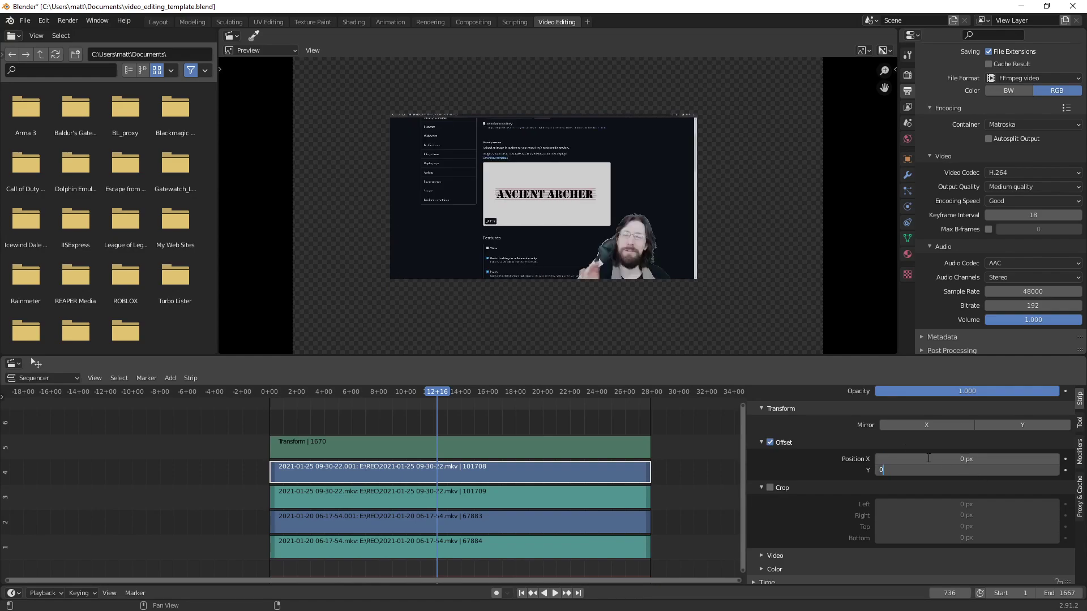
{"action": "key", "text": "Return"}
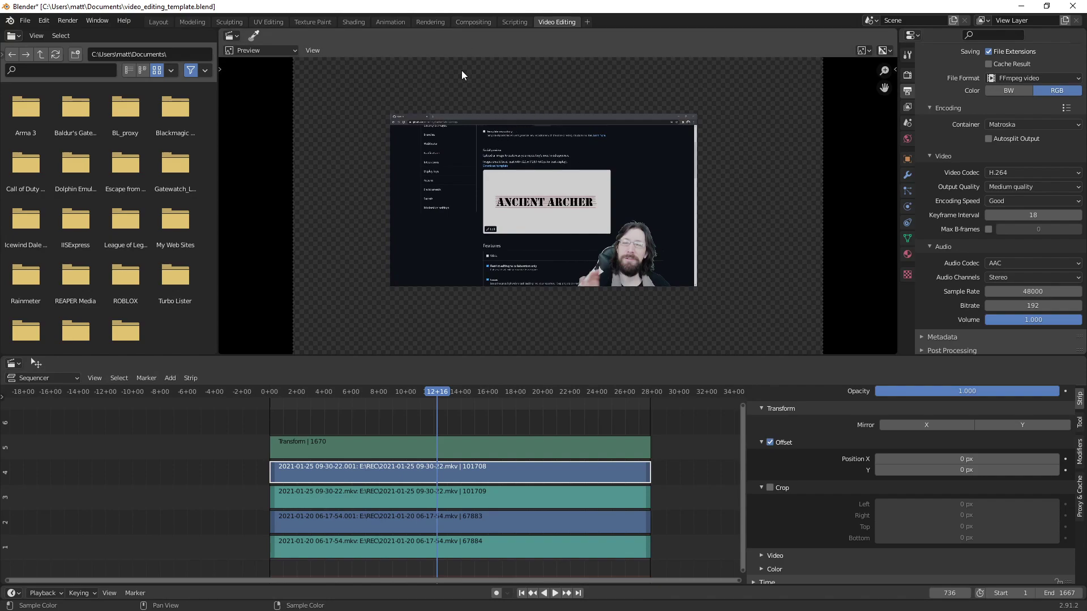
- Raise the Transform strip's scale from 0.58 to 1.03
{"action": "left_click", "coordinate": [480, 447]}
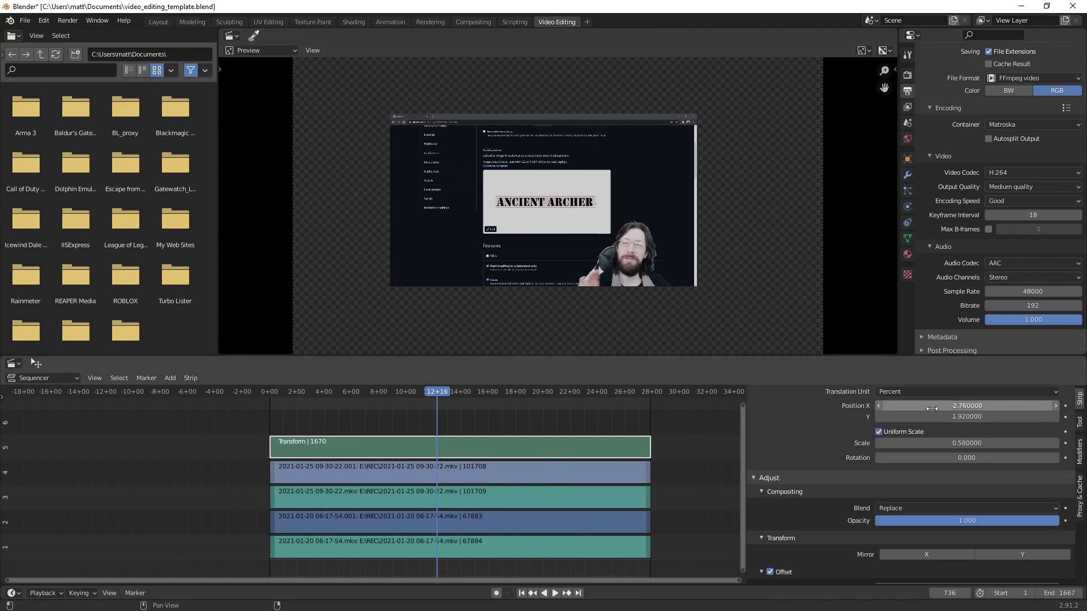
{"action": "mouse_move", "coordinate": [962, 443]}
{"action": "left_mouse_down"}
{"action": "mouse_move", "coordinate": [1030, 444]}
{"action": "mouse_move", "coordinate": [1013, 443]}
{"action": "left_mouse_up"}
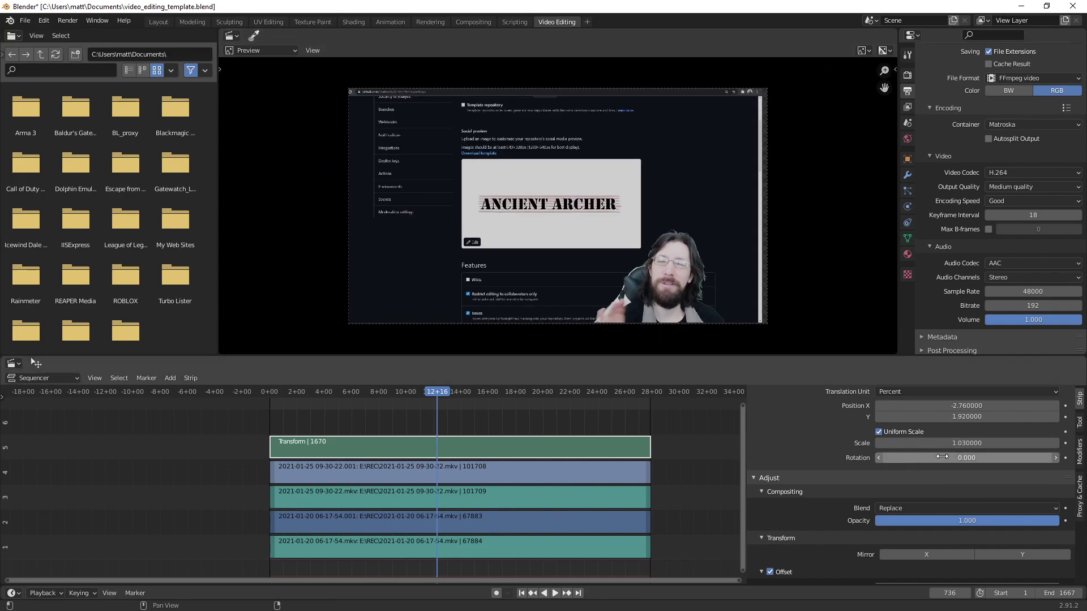
{"action": "left_click", "coordinate": [950, 406]}
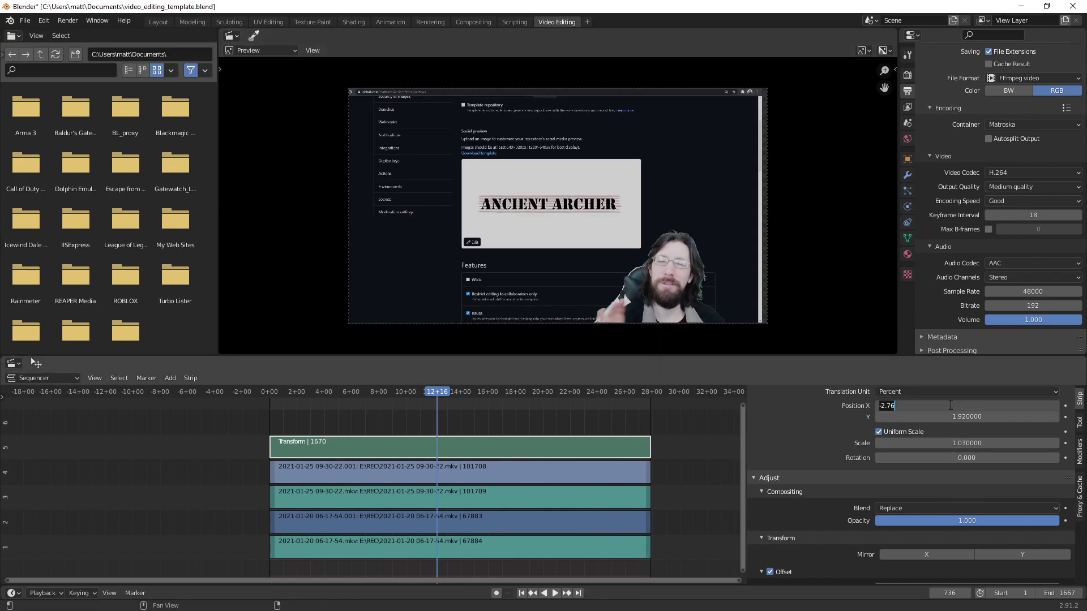
- Reset the Transform position to 0, 0 and shift the recording's picture right with the offset
{"action": "type", "text": "0"}
{"action": "key", "text": "Tab"}
{"action": "type", "text": "0"}
{"action": "key", "text": "Return"}
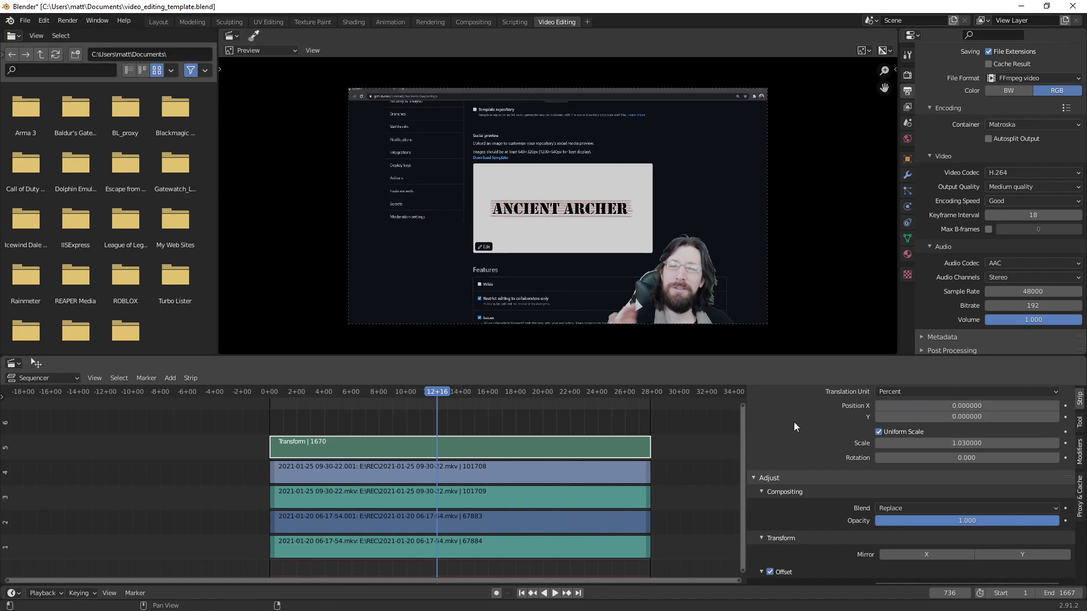
{"action": "scroll", "coordinate": [796, 436], "scroll_direction": "down", "scroll_amount": 3}
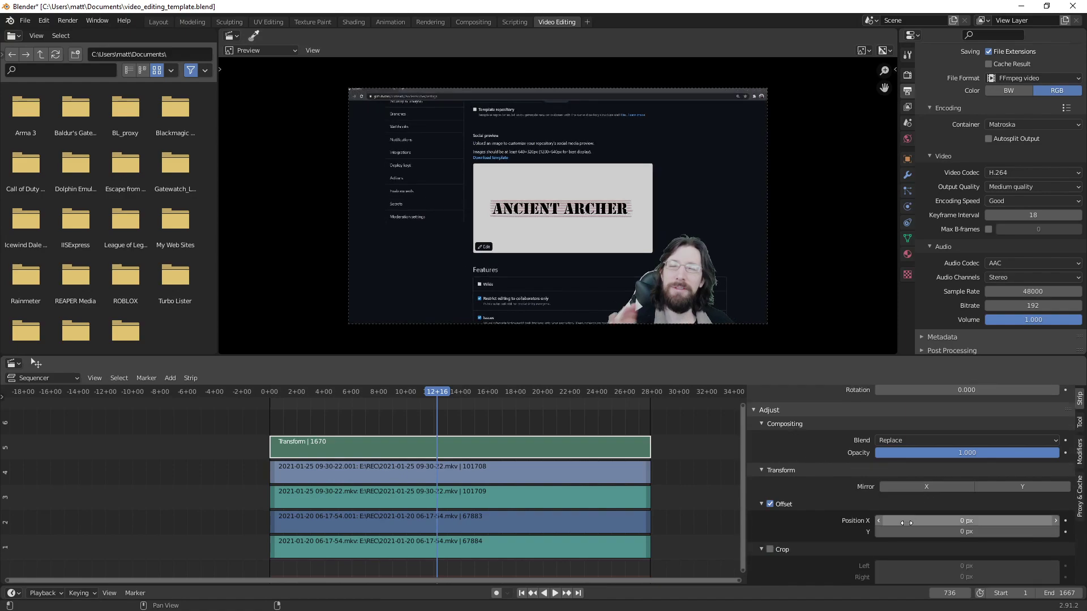
{"action": "mouse_move", "coordinate": [904, 520]}
{"action": "left_mouse_down"}
{"action": "mouse_move", "coordinate": [963, 519]}
{"action": "mouse_move", "coordinate": [954, 519]}
{"action": "left_mouse_up"}
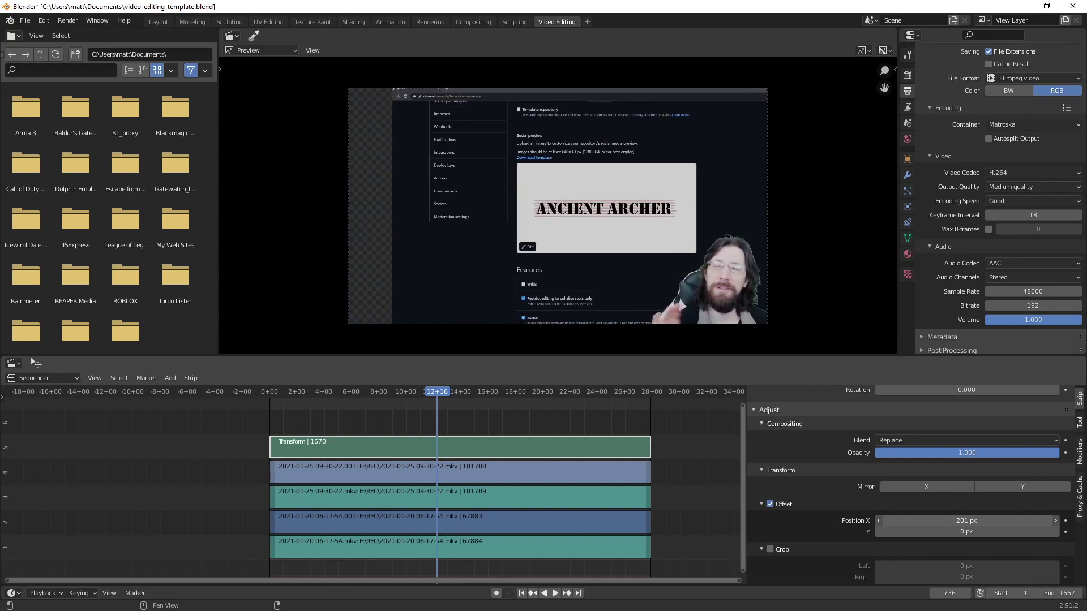
- Enable crop and settle the top recording on a 419 px left crop and 499 px X offset
{"action": "scroll", "coordinate": [780, 523], "scroll_direction": "down", "scroll_amount": 2}
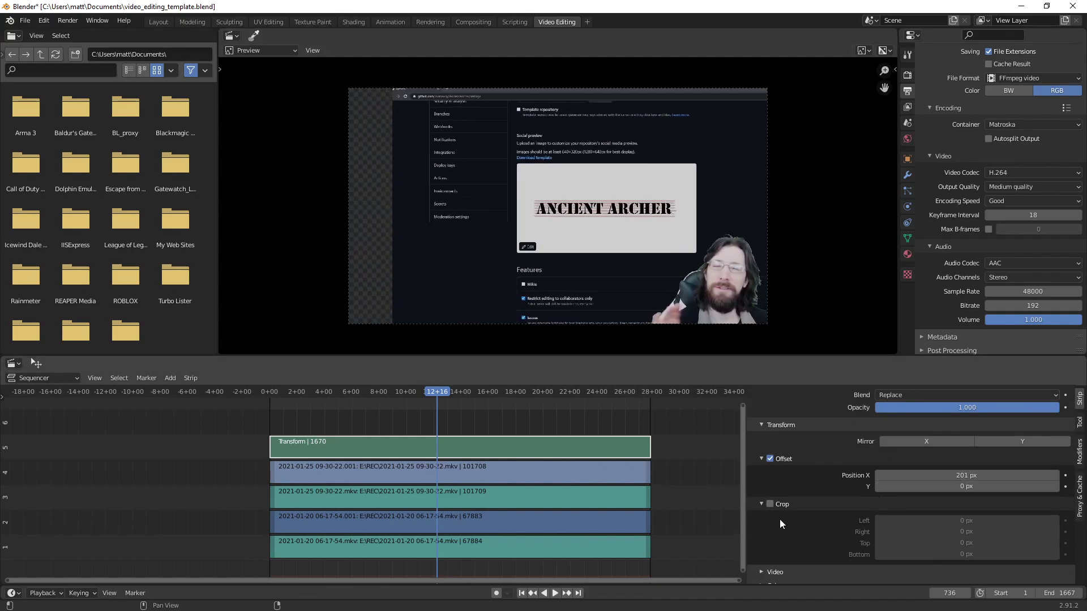
{"action": "left_click", "coordinate": [770, 504]}
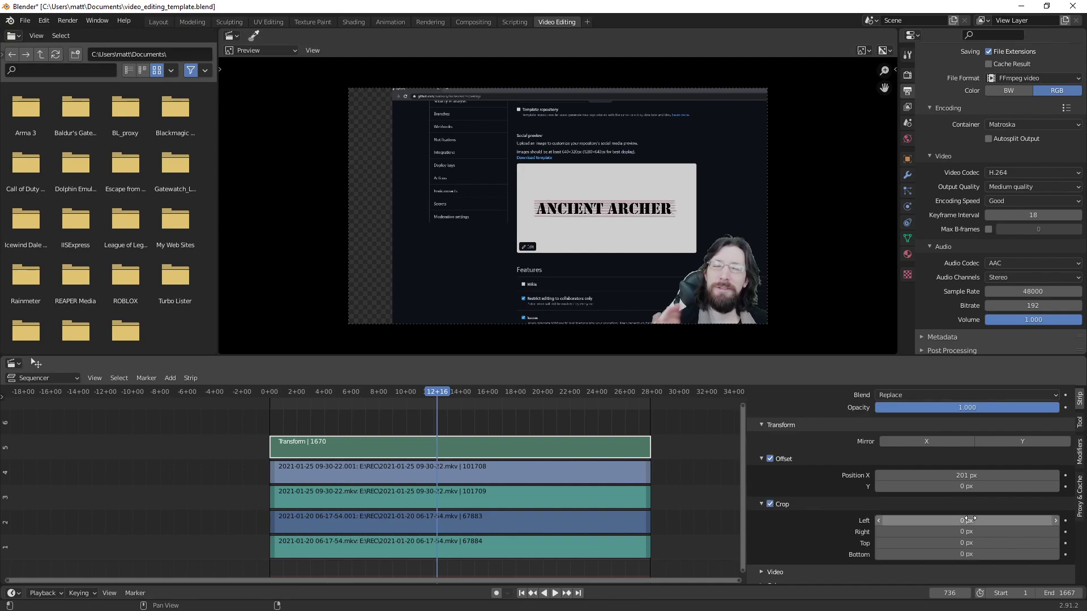
{"action": "left_click_drag", "start_coordinate": [968, 521], "coordinate": [991, 520]}
{"action": "left_click_drag", "start_coordinate": [966, 475], "coordinate": [1053, 475]}
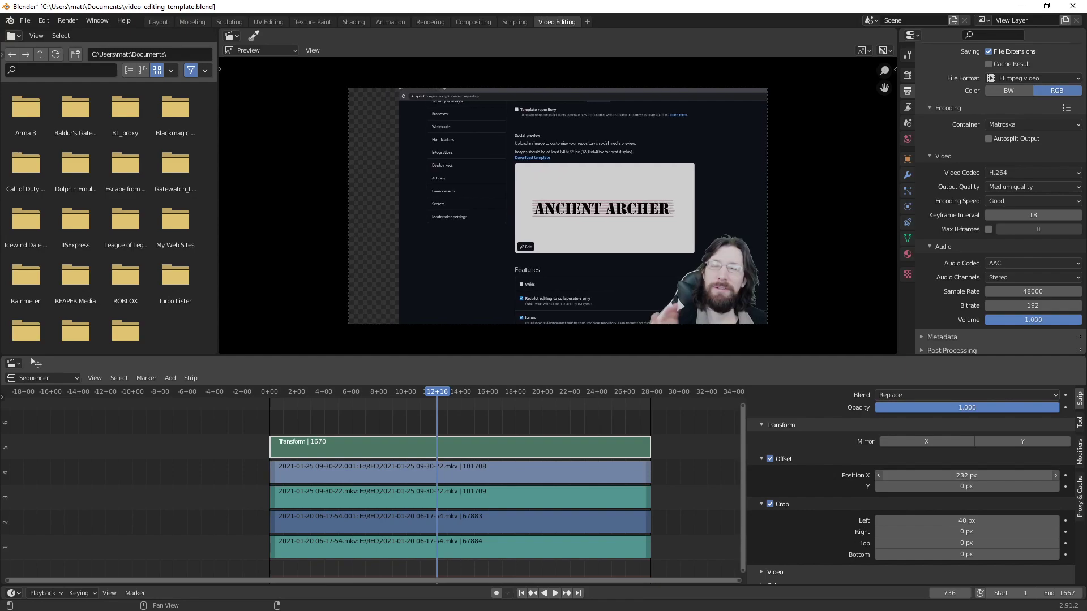
{"action": "left_click_drag", "start_coordinate": [966, 475], "coordinate": [1008, 475]}
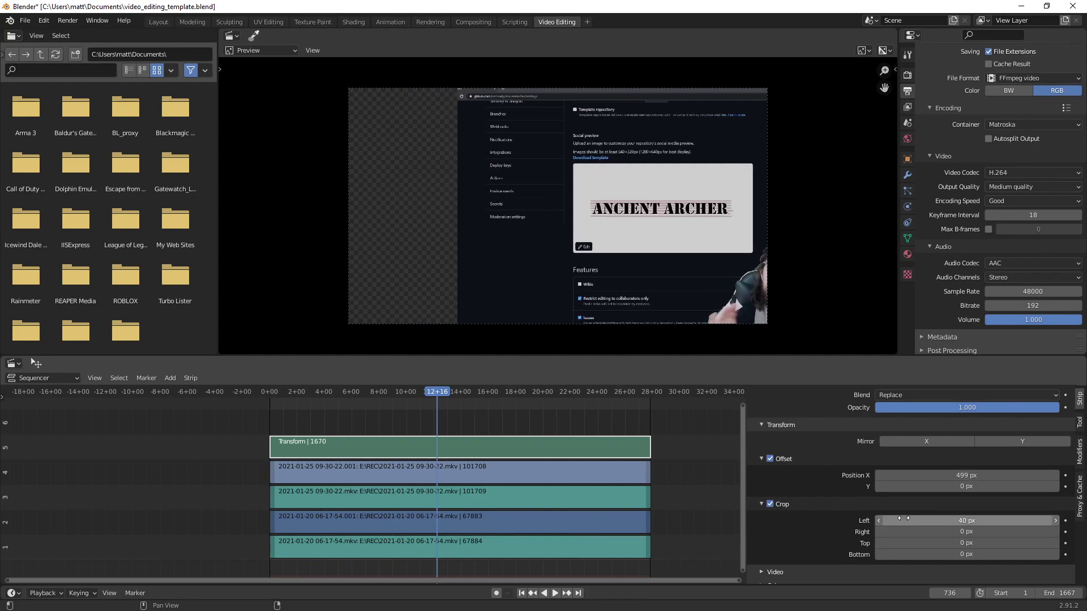
{"action": "left_click_drag", "start_coordinate": [920, 520], "coordinate": [1053, 520]}
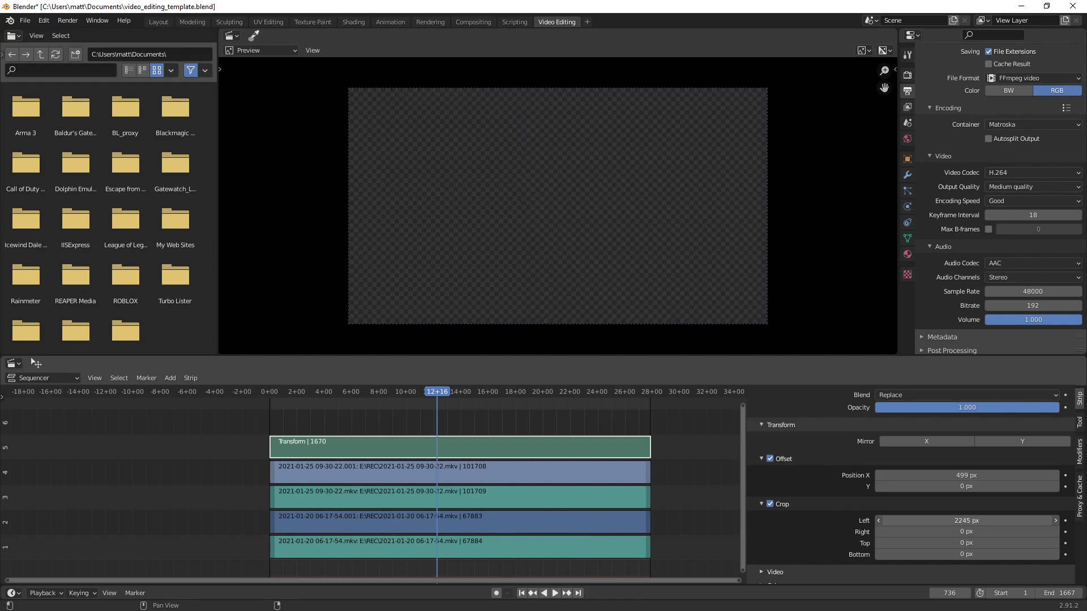
{"action": "mouse_move", "coordinate": [967, 520]}
{"action": "left_mouse_down"}
{"action": "mouse_move", "coordinate": [906, 521]}
{"action": "mouse_move", "coordinate": [969, 520]}
{"action": "left_mouse_up"}
- Nudge the Transform strip's Position X to 6.6%
{"action": "scroll", "coordinate": [827, 491], "scroll_direction": "up", "scroll_amount": 4}
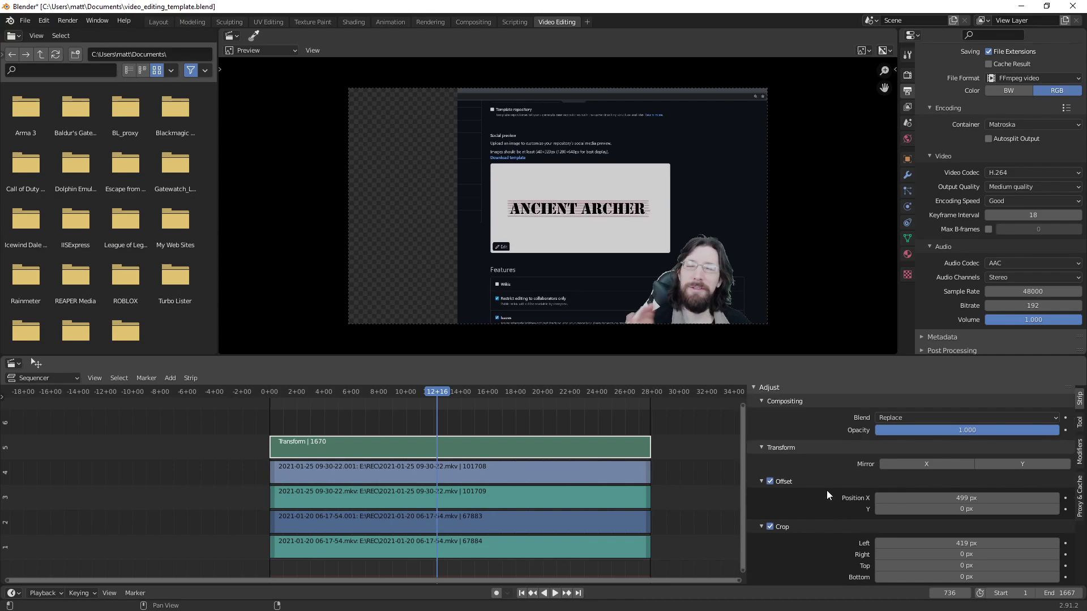
{"action": "scroll", "coordinate": [830, 497], "scroll_direction": "up", "scroll_amount": 4}
{"action": "mouse_move", "coordinate": [962, 470]}
{"action": "left_mouse_down"}
{"action": "mouse_move", "coordinate": [1019, 470]}
{"action": "mouse_move", "coordinate": [991, 470]}
{"action": "left_mouse_up"}
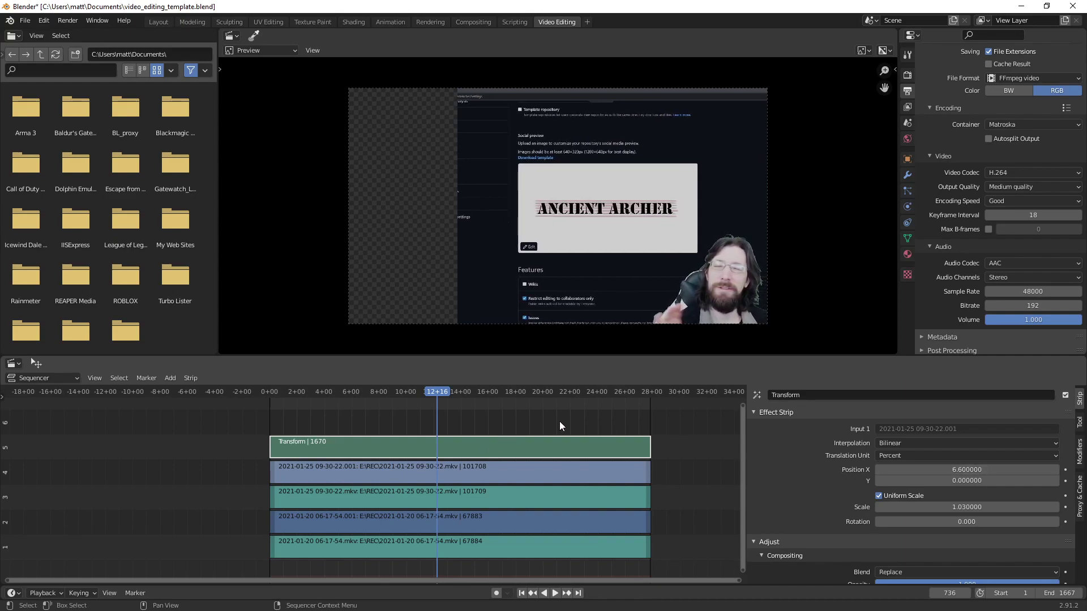
- Box-select the channel 3–5 strips and move them up to channels 8–10
{"action": "left_click_drag", "start_coordinate": [345, 428], "coordinate": [471, 502]}
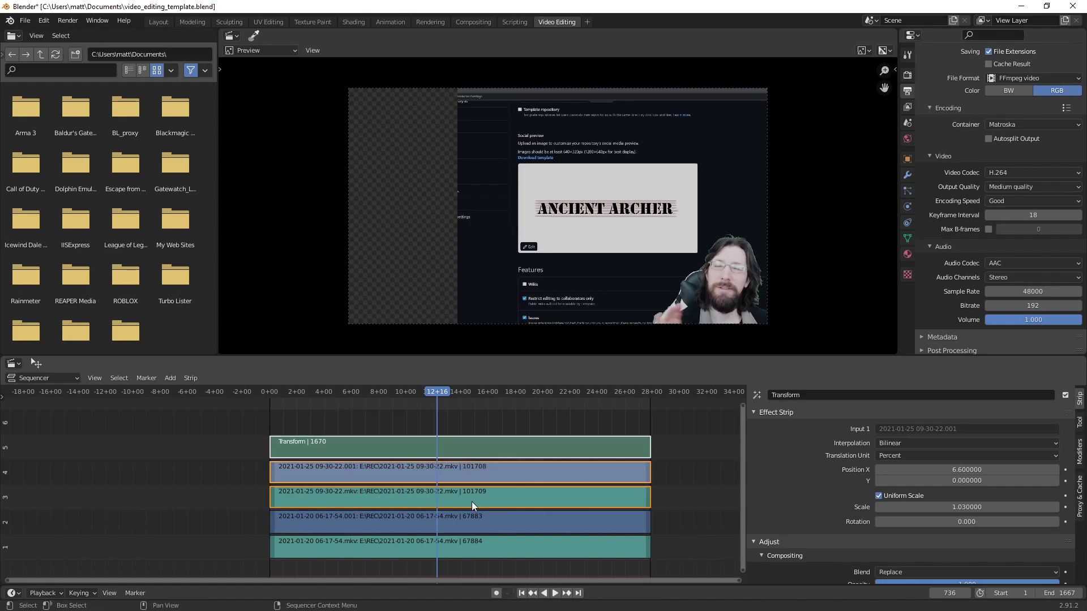
{"action": "left_click_drag", "start_coordinate": [743, 407], "coordinate": [740, 331]}
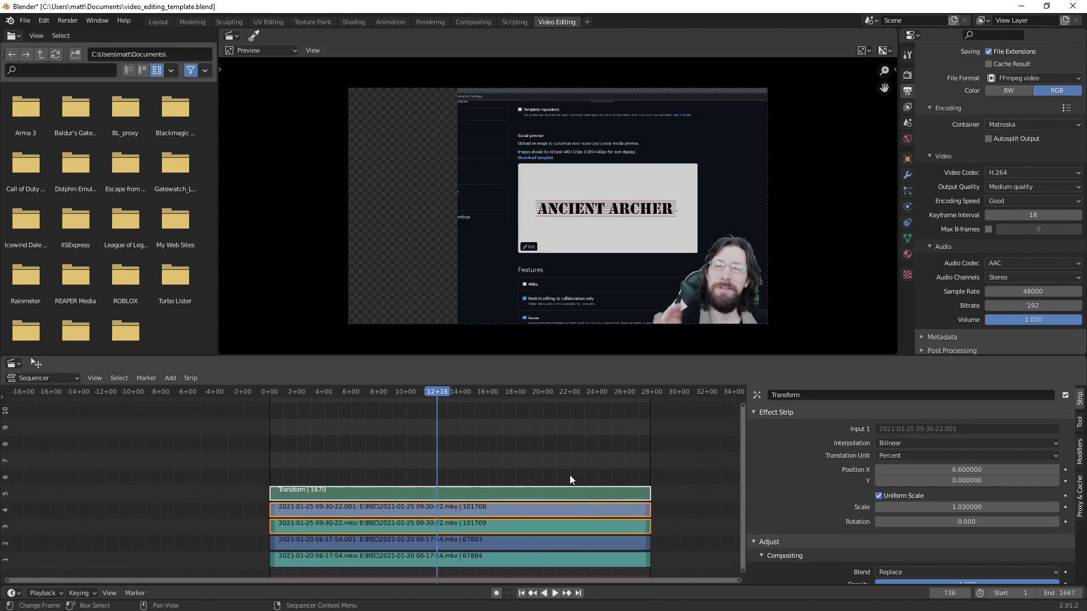
{"action": "key", "text": "g"}
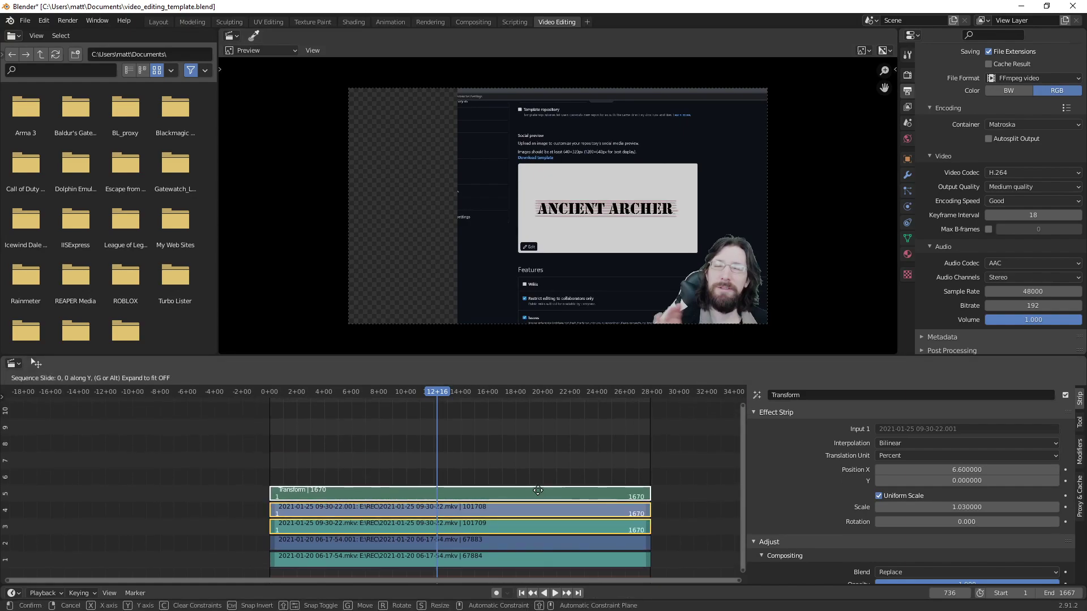
{"action": "left_click", "coordinate": [535, 495]}
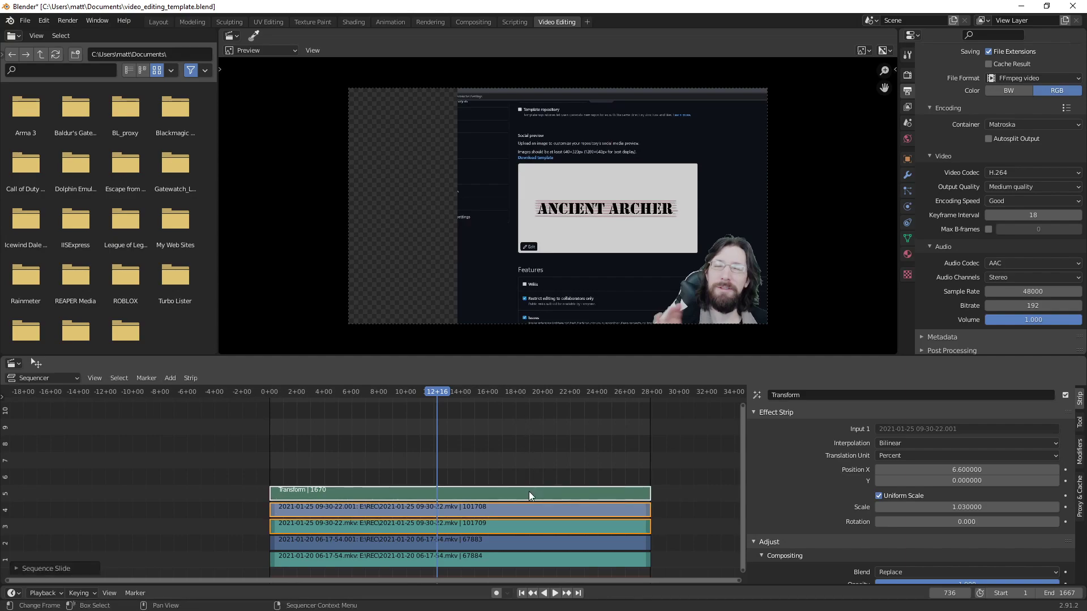
{"action": "key", "text": "g"}
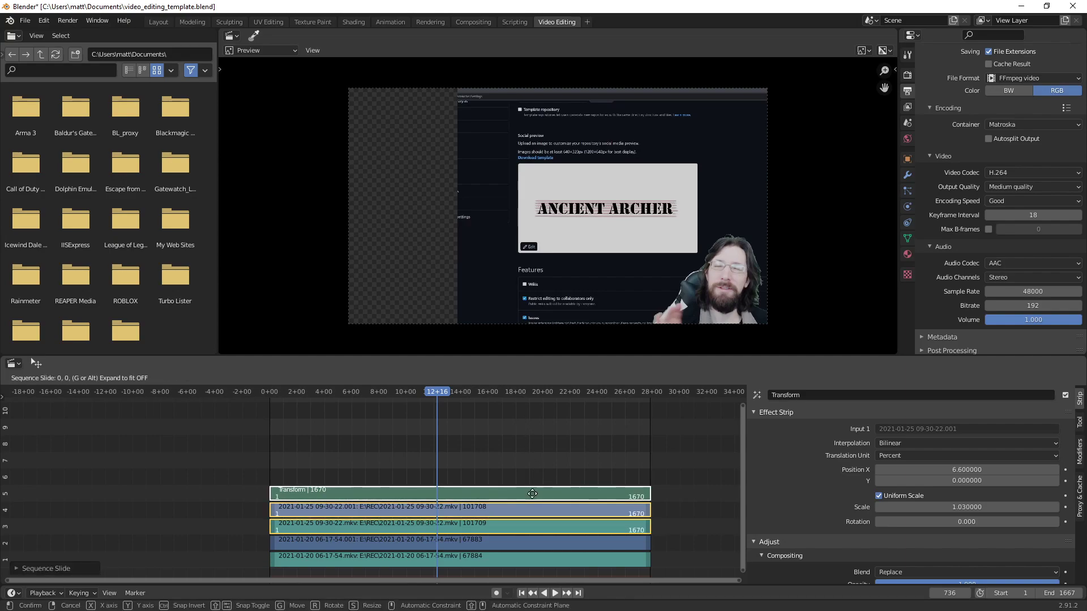
{"action": "left_click", "coordinate": [491, 433]}
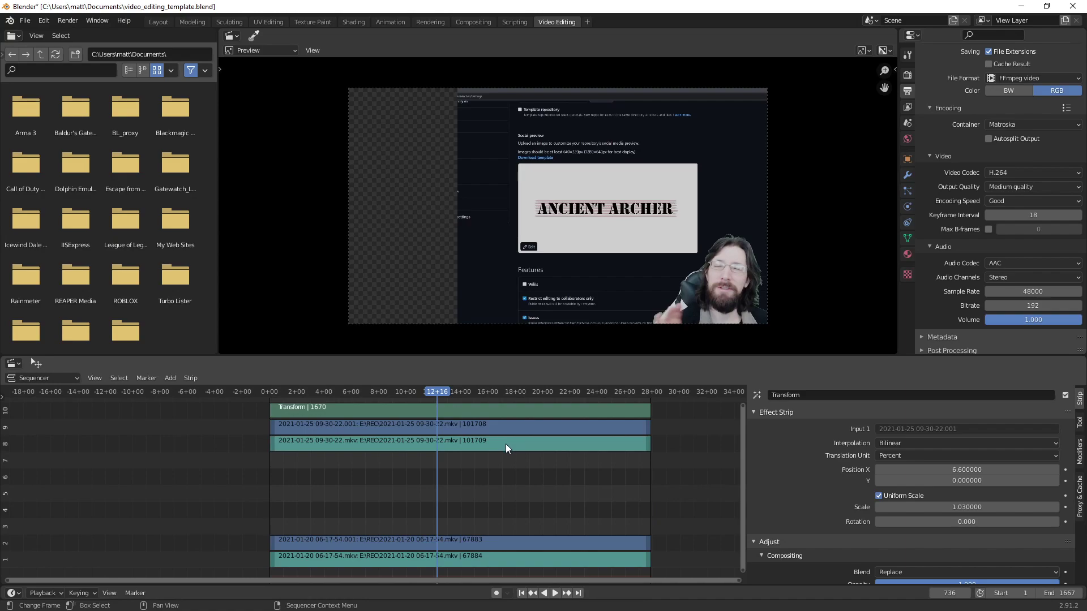
{"action": "scroll", "coordinate": [589, 481], "scroll_direction": "down", "scroll_amount": 2}
- Add a Transform effect strip to the lower recording on channel 2
{"action": "left_click", "coordinate": [447, 542]}
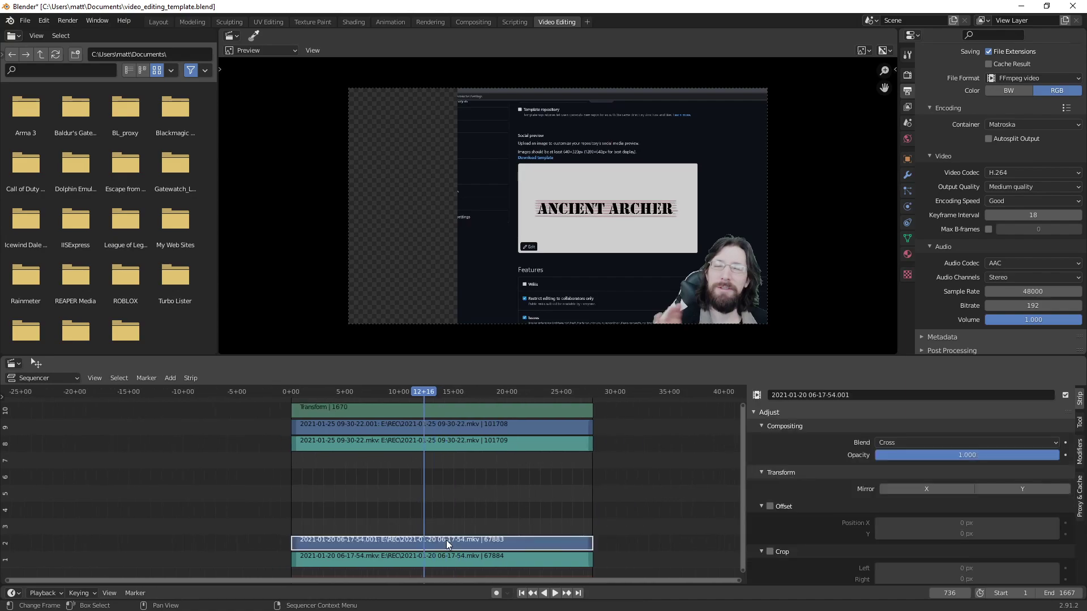
{"action": "right_click", "coordinate": [446, 540]}
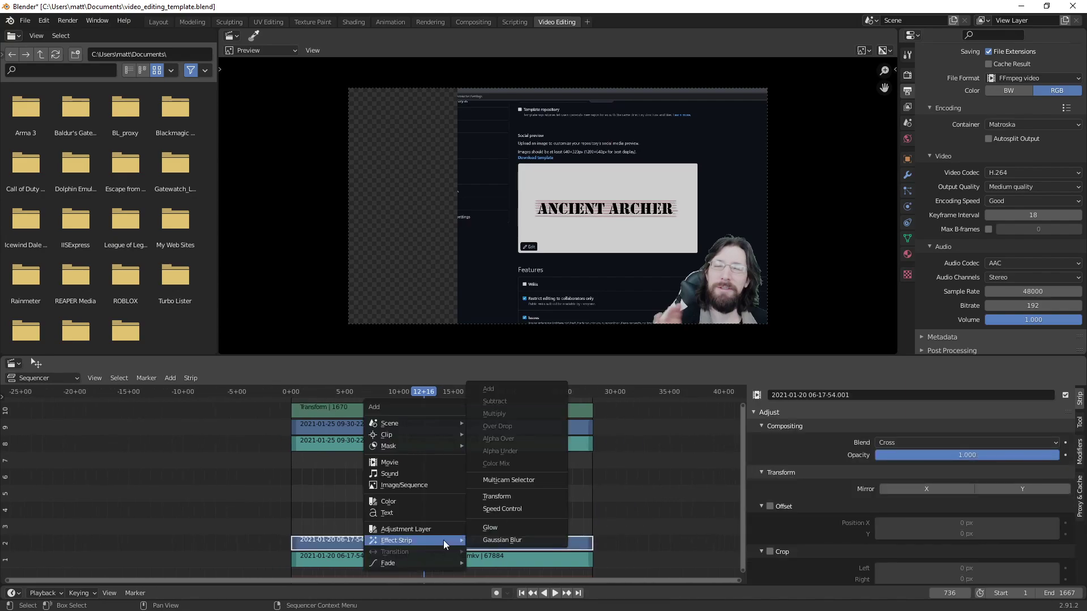
{"action": "key", "text": "Escape"}
{"action": "right_click", "coordinate": [413, 545]}
{"action": "mouse_move", "coordinate": [414, 539]}
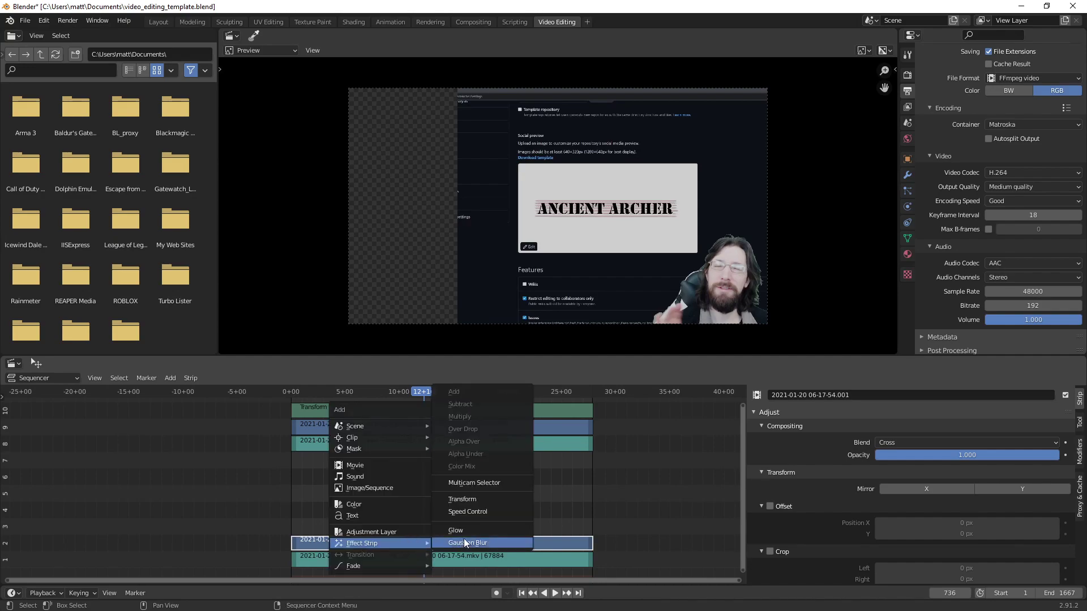
{"action": "left_click", "coordinate": [467, 495]}
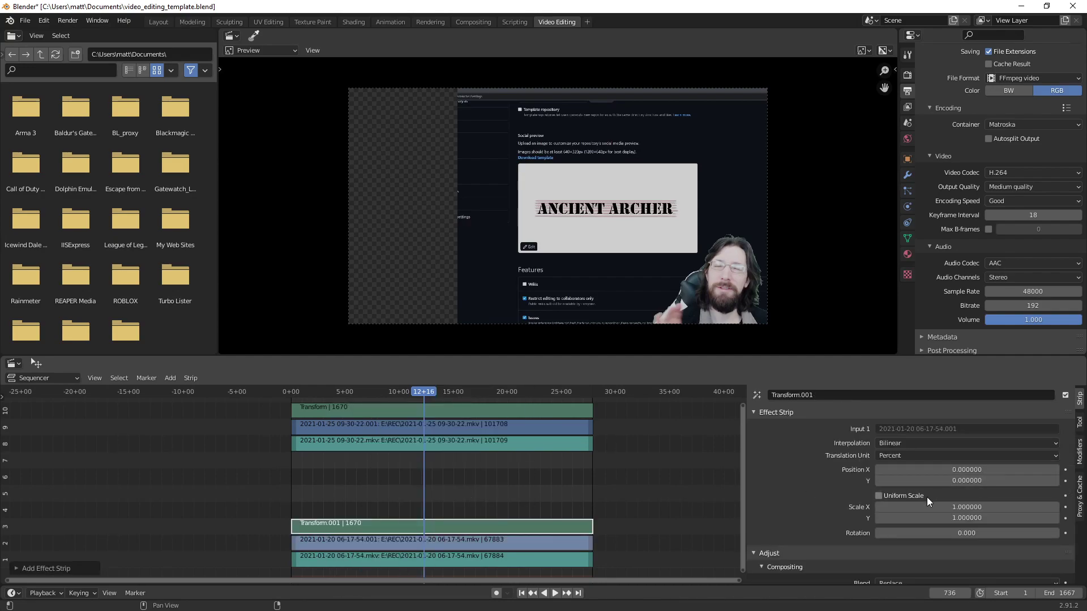
- Turn on Uniform Scale, Offset and Crop for the new Transform.001
{"action": "left_click", "coordinate": [880, 497]}
{"action": "scroll", "coordinate": [834, 491], "scroll_direction": "down", "scroll_amount": 3}
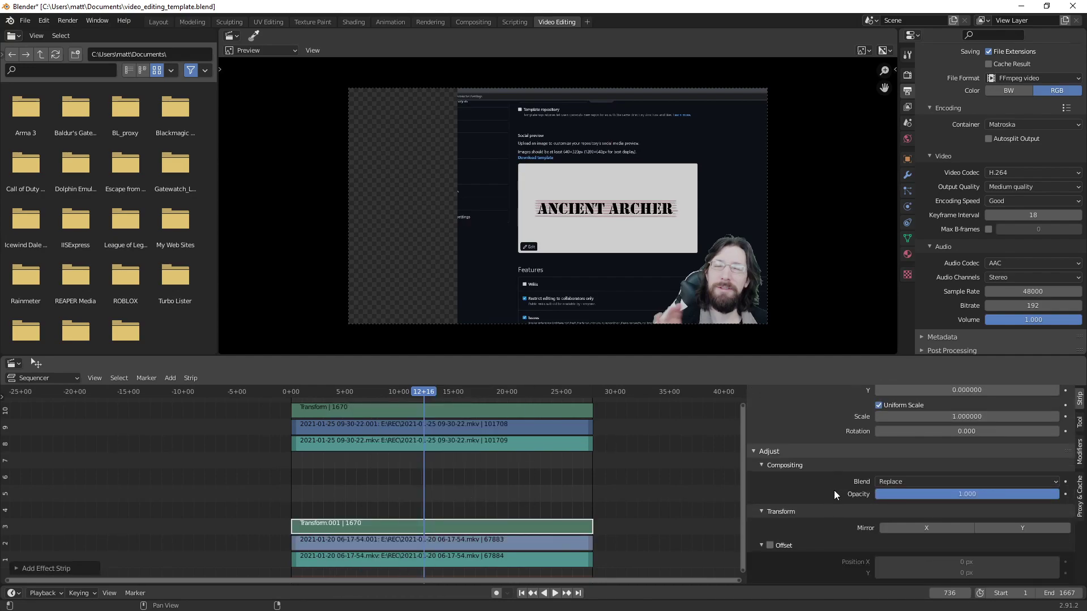
{"action": "scroll", "coordinate": [818, 508], "scroll_direction": "down", "scroll_amount": 3}
{"action": "left_click", "coordinate": [771, 425]}
{"action": "left_click", "coordinate": [771, 469]}
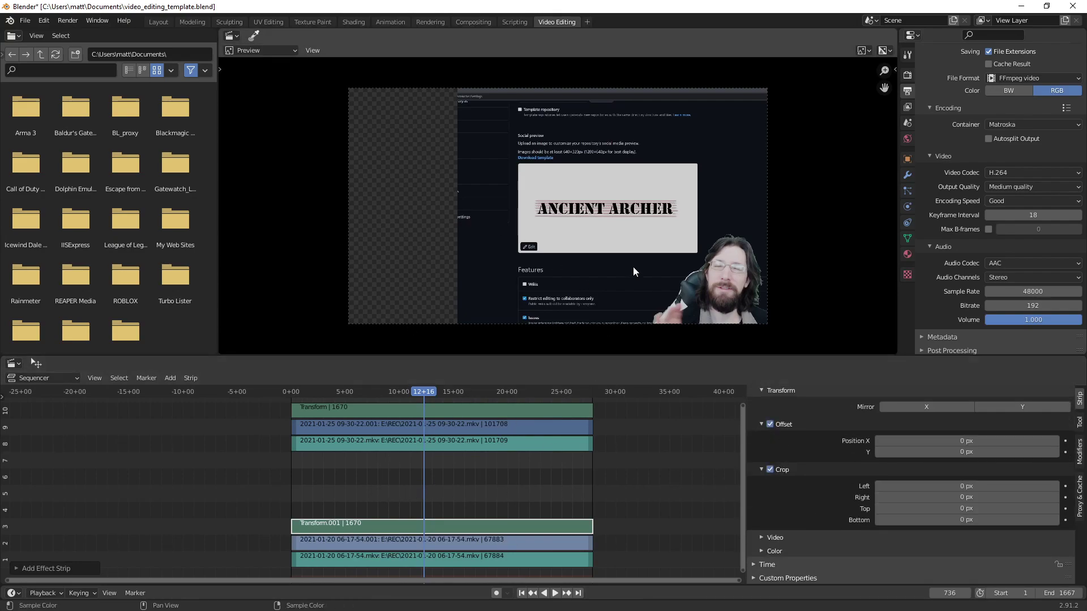
- Select the top recording's Transform effect strip
{"action": "left_click", "coordinate": [507, 424]}
{"action": "left_click", "coordinate": [520, 411]}
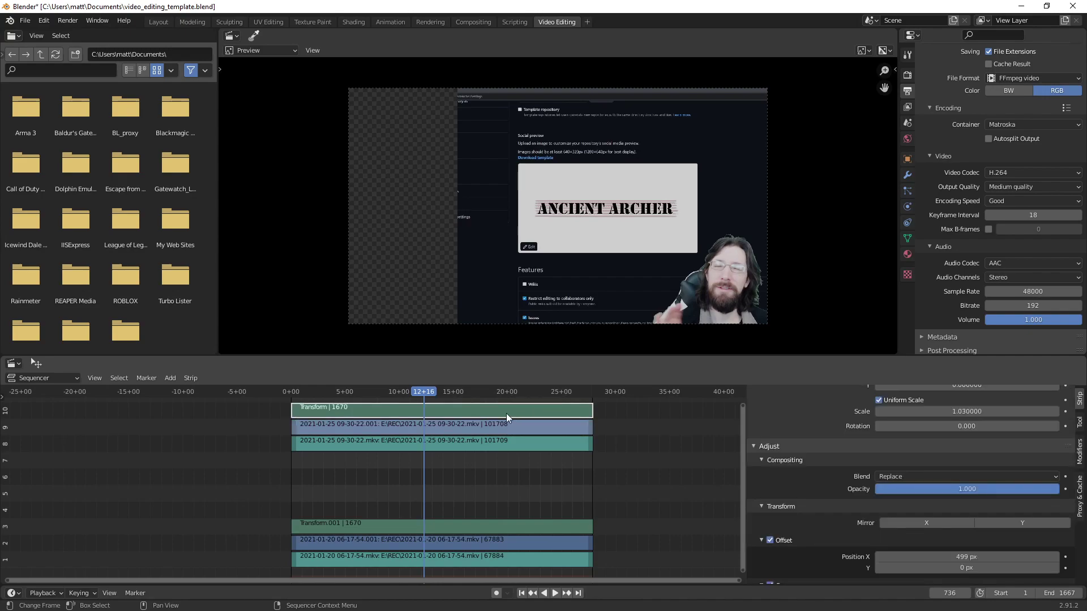
{"action": "scroll", "coordinate": [844, 452], "scroll_direction": "up", "scroll_amount": 5}
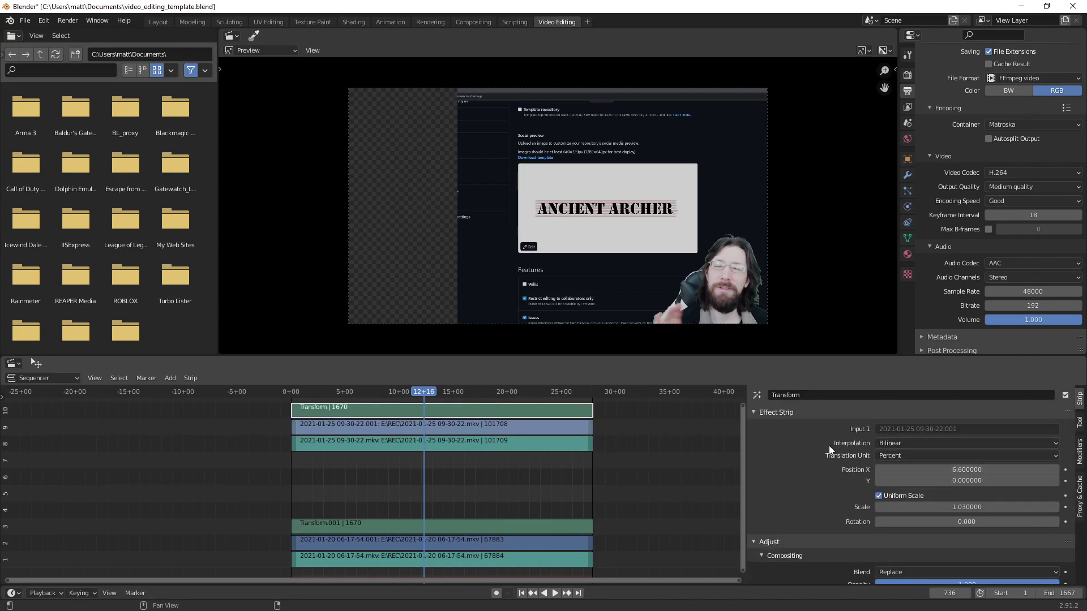
{"action": "scroll", "coordinate": [807, 461], "scroll_direction": "down", "scroll_amount": 2}
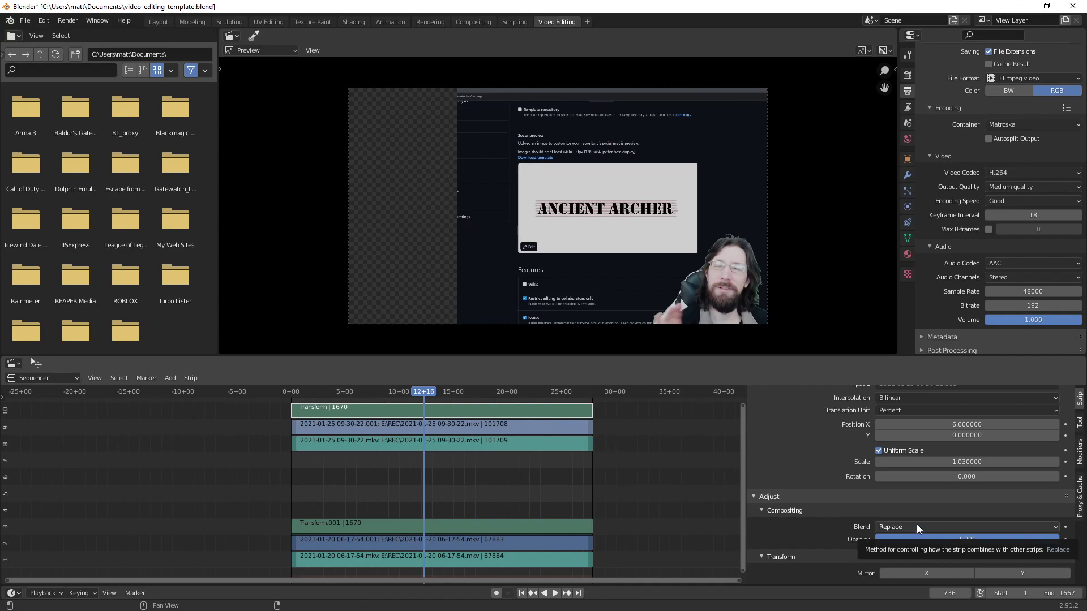
- Switch the top Transform strip's Blend mode from Replace to Over Drop
{"action": "scroll", "coordinate": [821, 497], "scroll_direction": "down", "scroll_amount": 2}
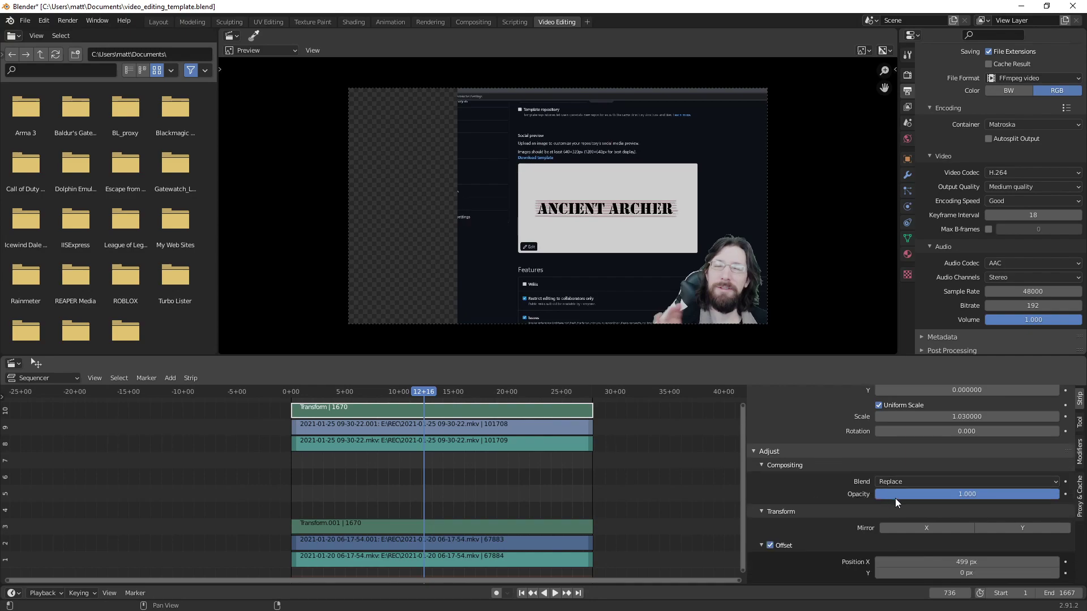
{"action": "left_click", "coordinate": [935, 481]}
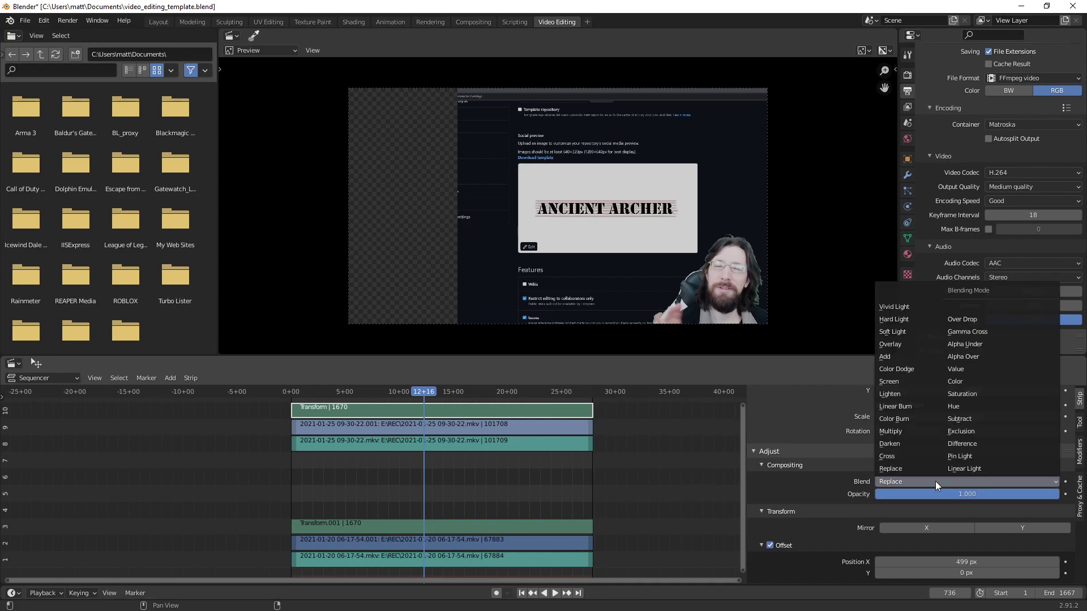
{"action": "left_click", "coordinate": [984, 321]}
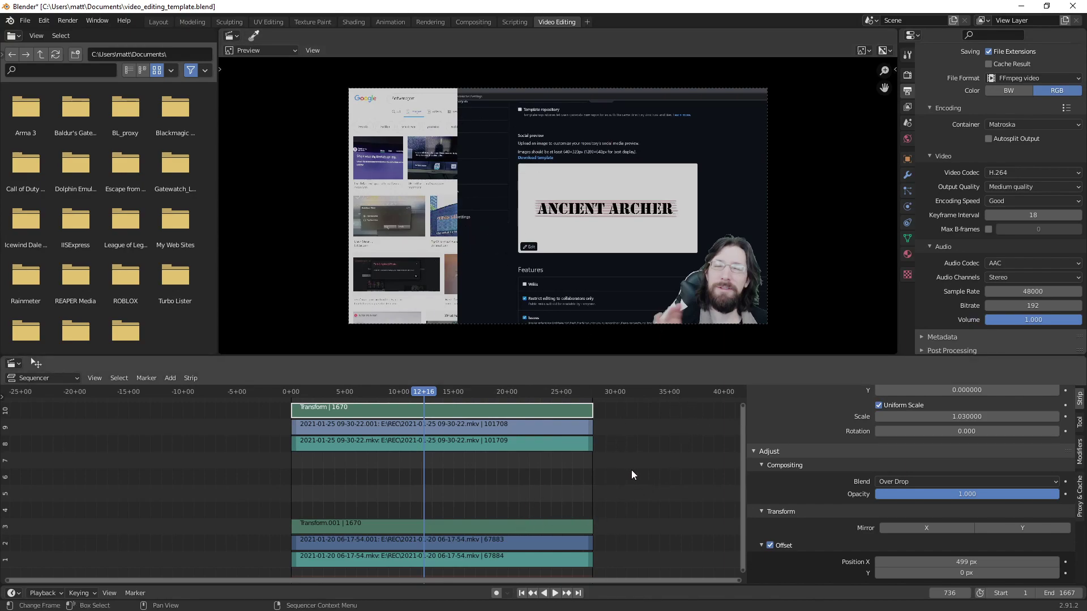
{"action": "scroll", "coordinate": [634, 471], "scroll_direction": "down", "scroll_amount": 1}
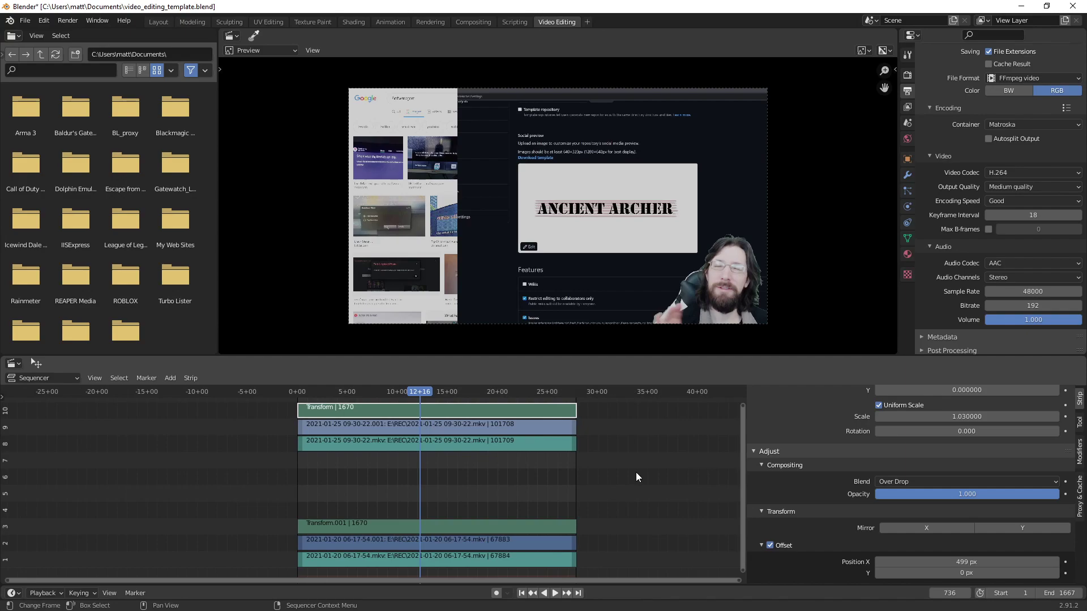
{"action": "left_click", "coordinate": [431, 525]}
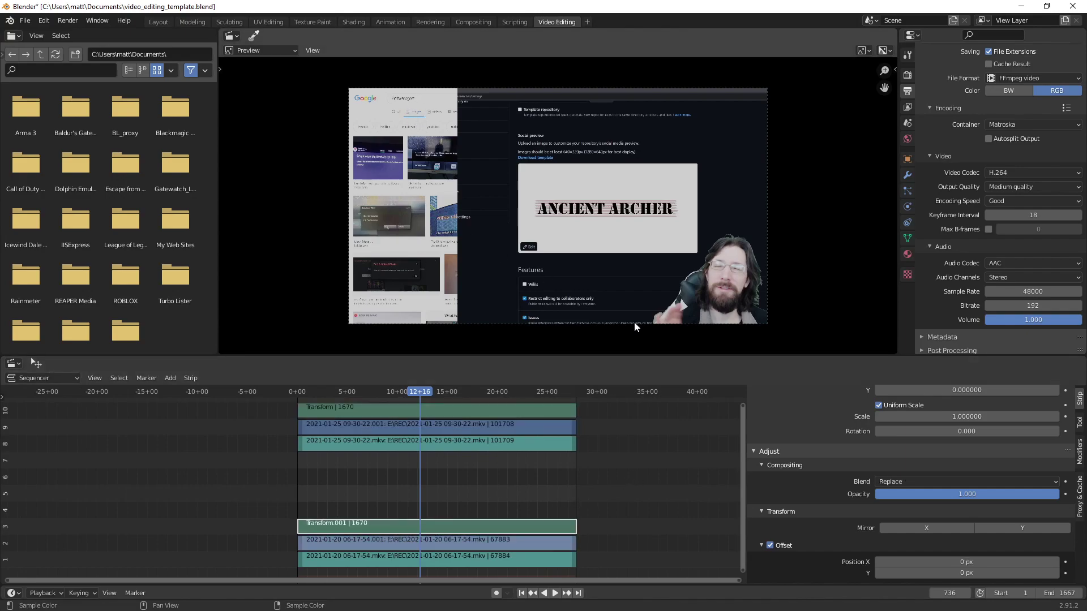
{"action": "scroll", "coordinate": [826, 486], "scroll_direction": "down", "scroll_amount": 2}
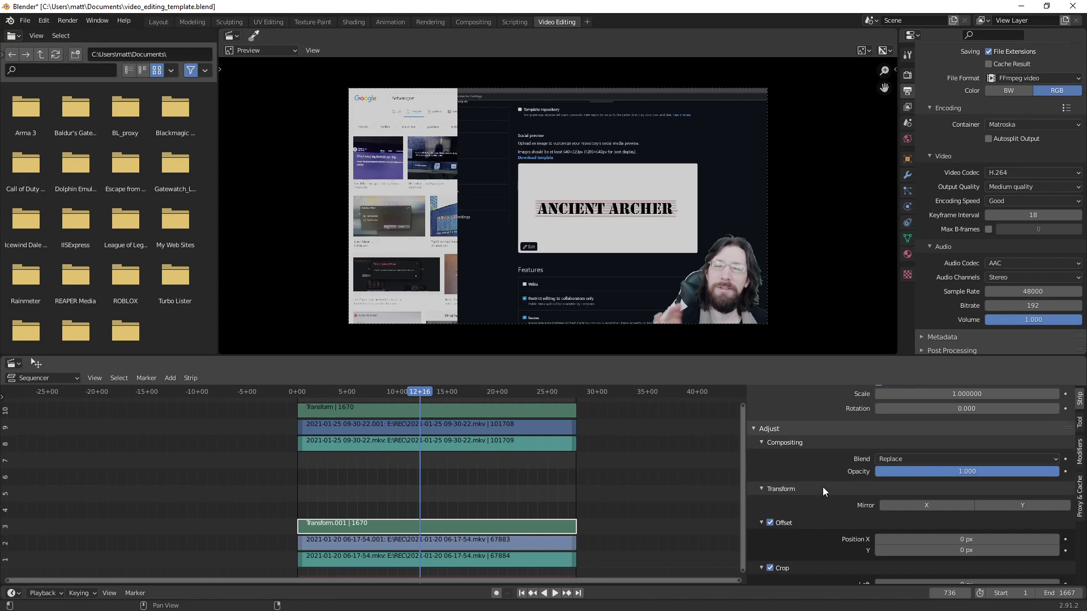
{"action": "scroll", "coordinate": [826, 509], "scroll_direction": "down", "scroll_amount": 2}
{"action": "scroll", "coordinate": [828, 507], "scroll_direction": "up", "scroll_amount": 5}
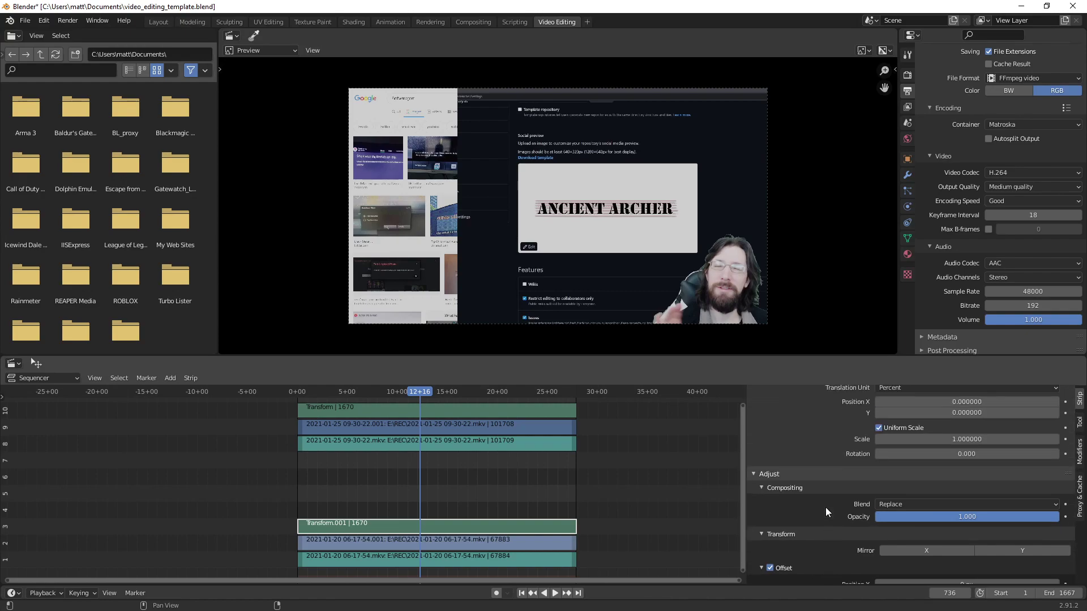
{"action": "scroll", "coordinate": [843, 500], "scroll_direction": "up", "scroll_amount": 1}
{"action": "scroll", "coordinate": [838, 475], "scroll_direction": "up", "scroll_amount": 1}
{"action": "scroll", "coordinate": [809, 460], "scroll_direction": "up", "scroll_amount": 1}
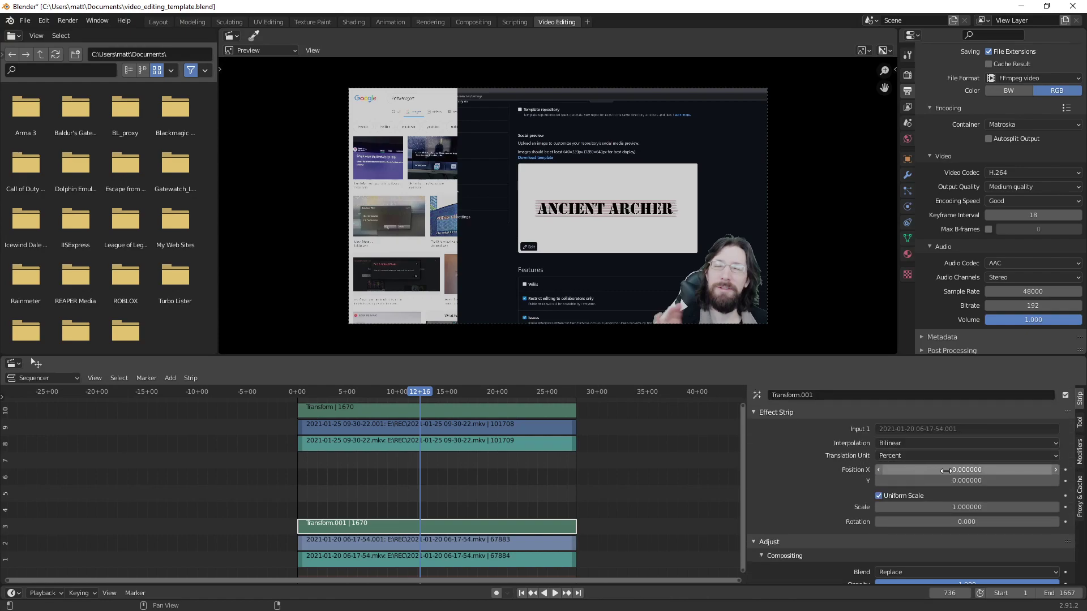
{"action": "mouse_move", "coordinate": [964, 470]}
{"action": "left_mouse_down"}
{"action": "mouse_move", "coordinate": [996, 469]}
{"action": "mouse_move", "coordinate": [964, 470]}
{"action": "left_mouse_up"}
{"action": "left_click", "coordinate": [964, 469]}
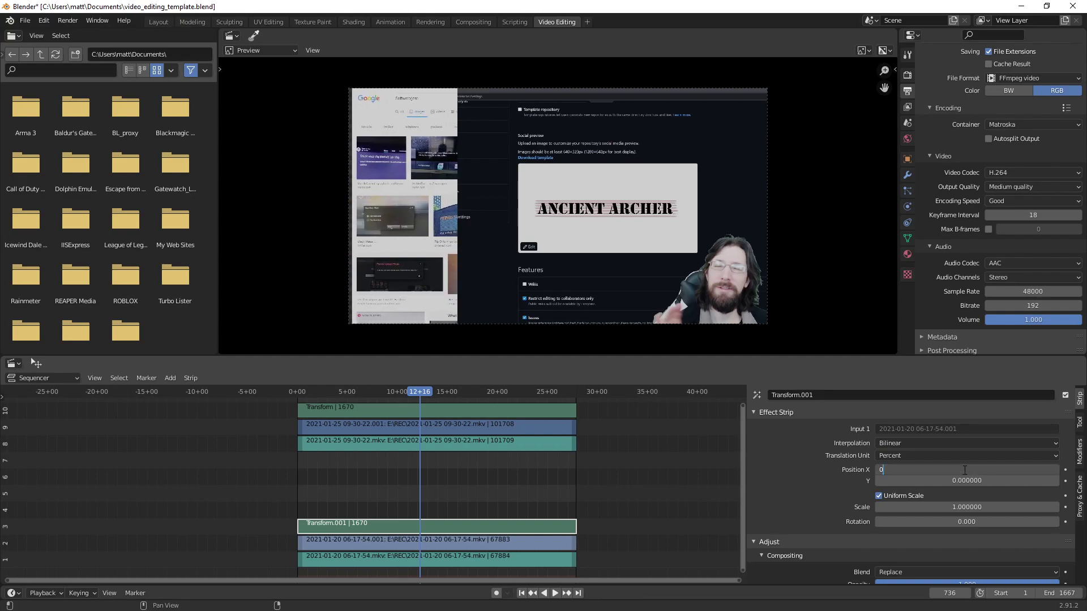
{"action": "key", "text": "Return"}
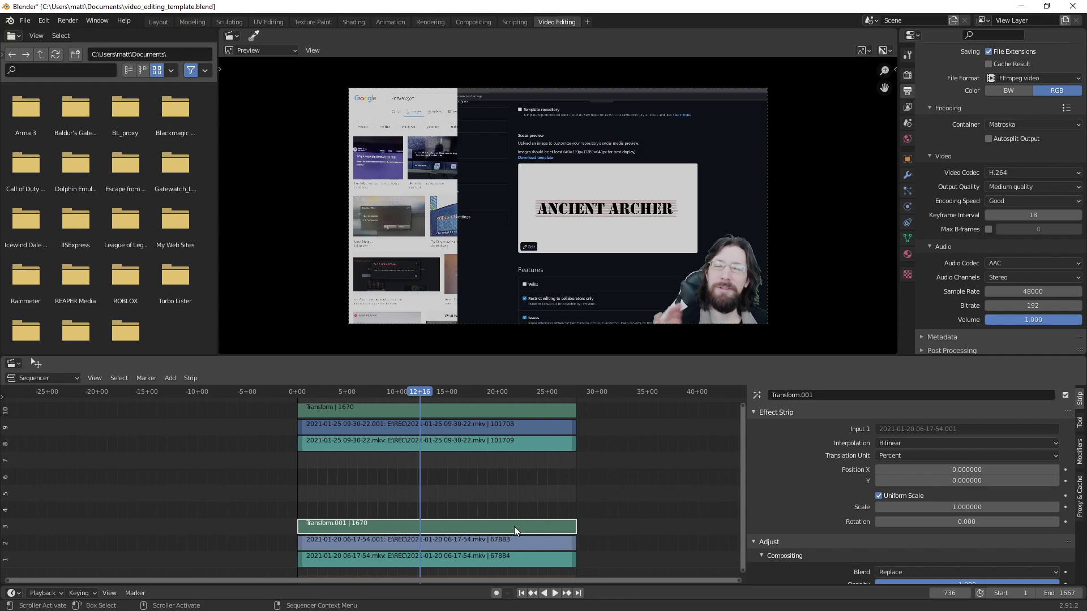
{"action": "left_click", "coordinate": [511, 412]}
- Shift the top GitHub recording further right, bringing Position X to 16.89%
{"action": "scroll", "coordinate": [736, 463], "scroll_direction": "down", "scroll_amount": 1}
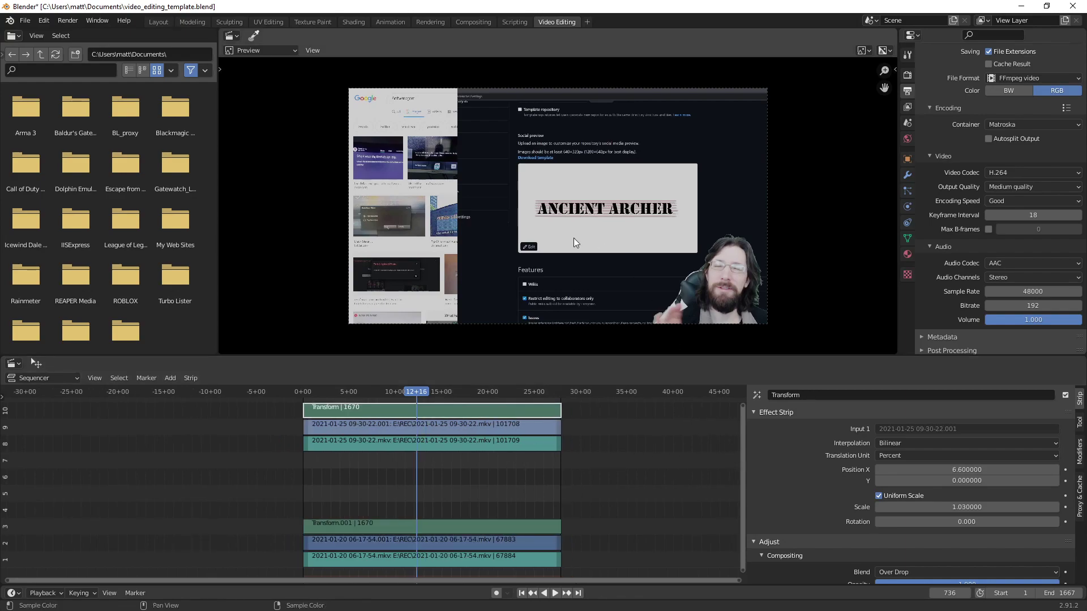
{"action": "scroll", "coordinate": [820, 450], "scroll_direction": "down", "scroll_amount": 2}
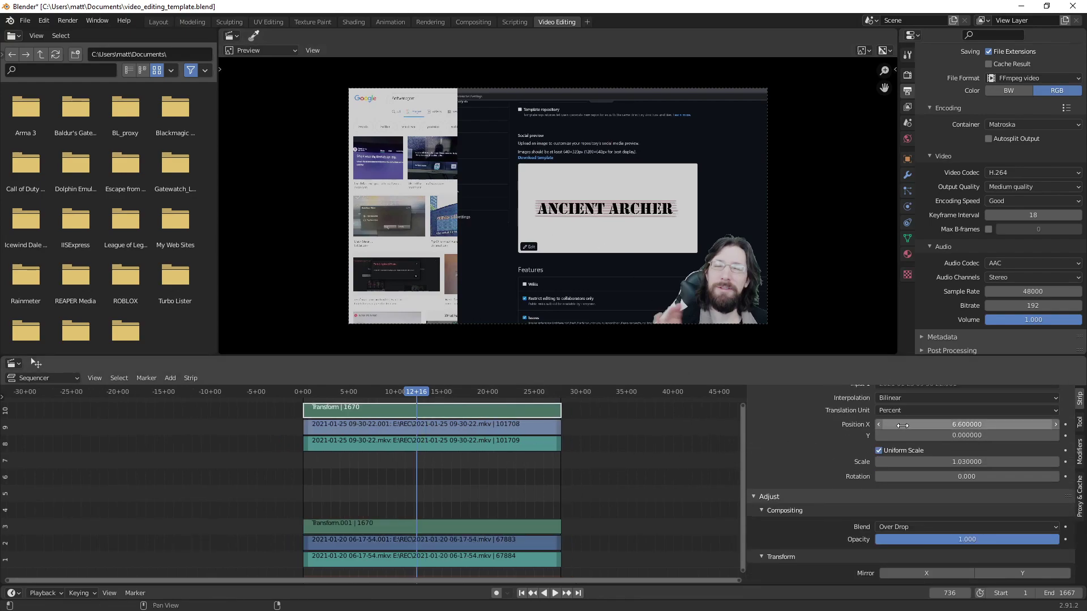
{"action": "left_click_drag", "start_coordinate": [902, 425], "coordinate": [963, 425]}
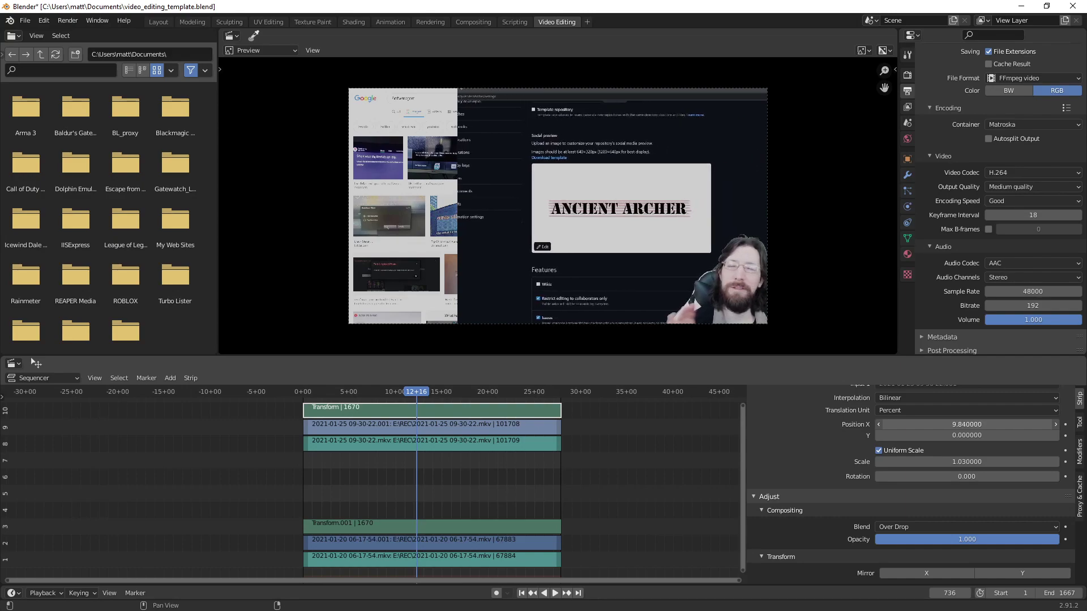
{"action": "mouse_move", "coordinate": [962, 424]}
{"action": "left_mouse_down"}
{"action": "mouse_move", "coordinate": [1002, 425]}
{"action": "mouse_move", "coordinate": [987, 425]}
{"action": "left_mouse_up"}
{"action": "scroll", "coordinate": [795, 461], "scroll_direction": "down", "scroll_amount": 5}
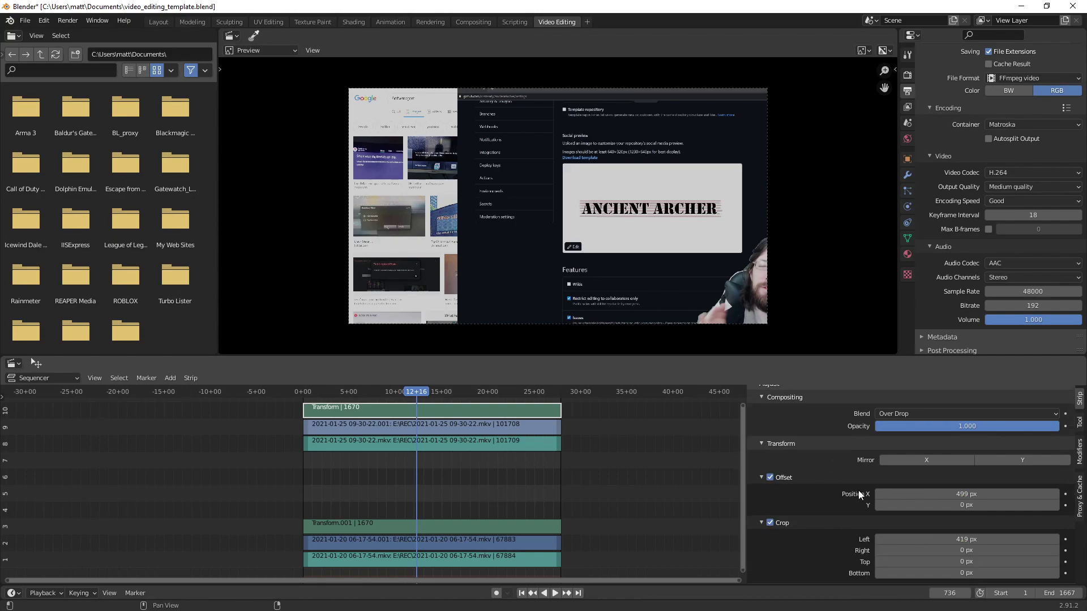
{"action": "scroll", "coordinate": [962, 498], "scroll_direction": "down", "scroll_amount": 1}
{"action": "left_click_drag", "start_coordinate": [967, 471], "coordinate": [1010, 471]}
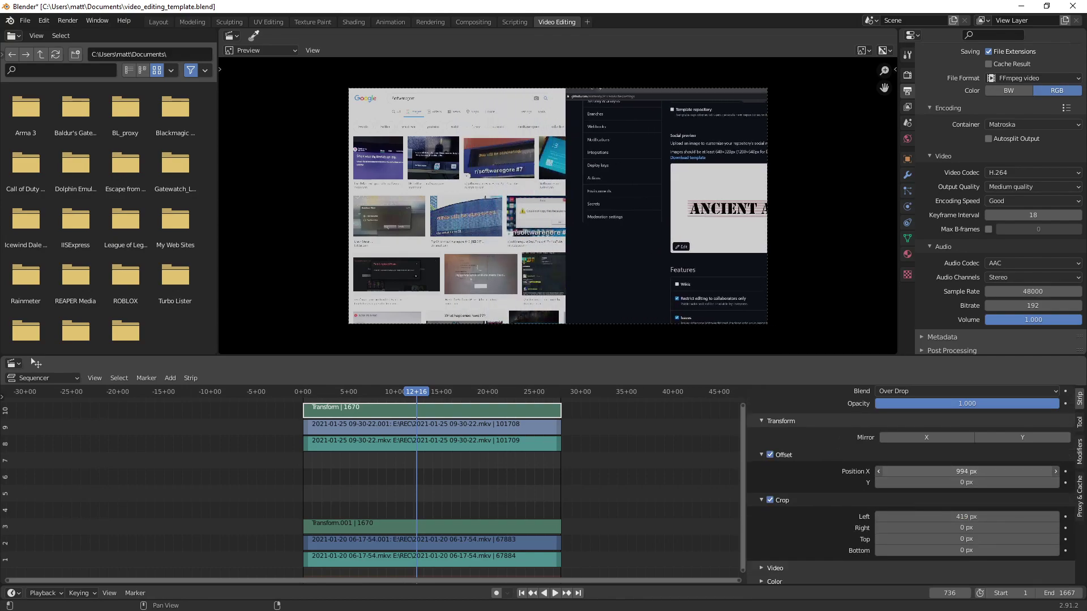
- Crop the recording's left edge and realign it, ending with an 870 px left crop
{"action": "mouse_move", "coordinate": [979, 516]}
{"action": "left_mouse_down"}
{"action": "mouse_move", "coordinate": [1048, 516]}
{"action": "mouse_move", "coordinate": [1007, 516]}
{"action": "left_mouse_up"}
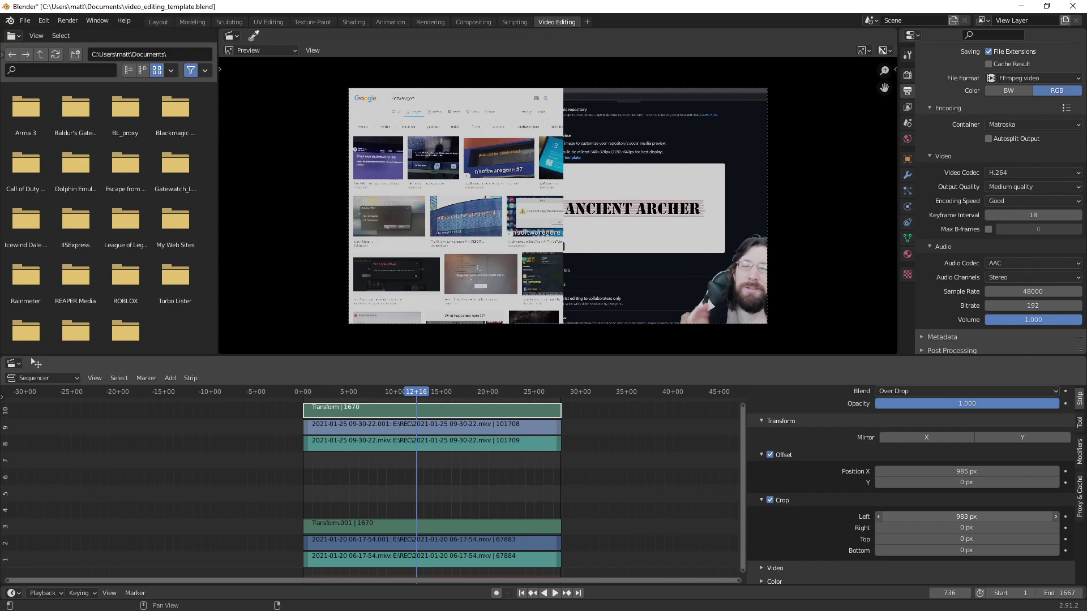
{"action": "left_click_drag", "start_coordinate": [1007, 516], "coordinate": [1004, 515]}
{"action": "scroll", "coordinate": [915, 448], "scroll_direction": "up", "scroll_amount": 2}
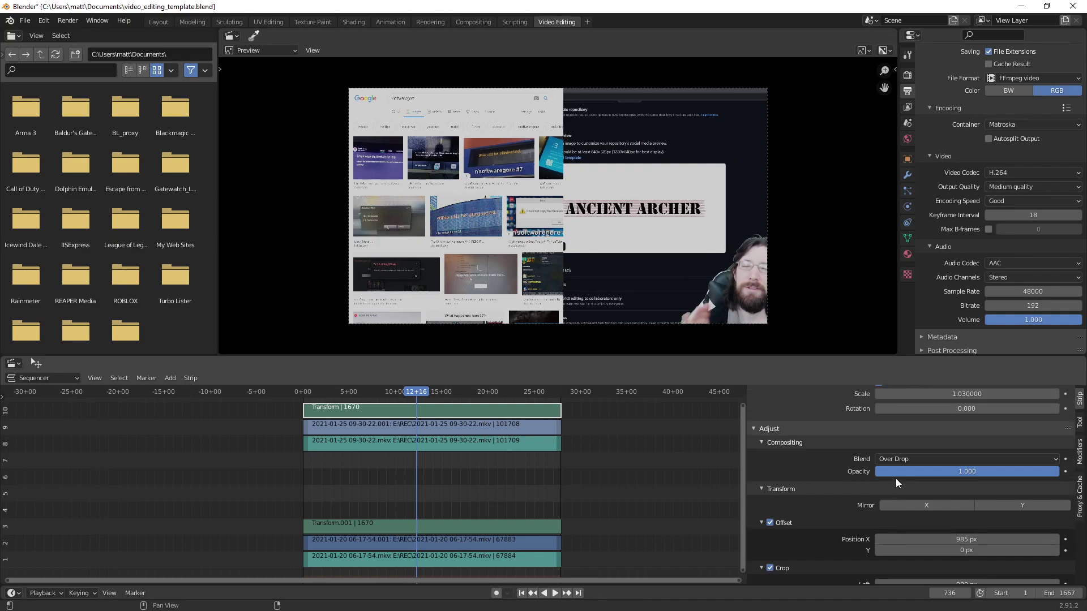
{"action": "scroll", "coordinate": [882, 463], "scroll_direction": "up", "scroll_amount": 4}
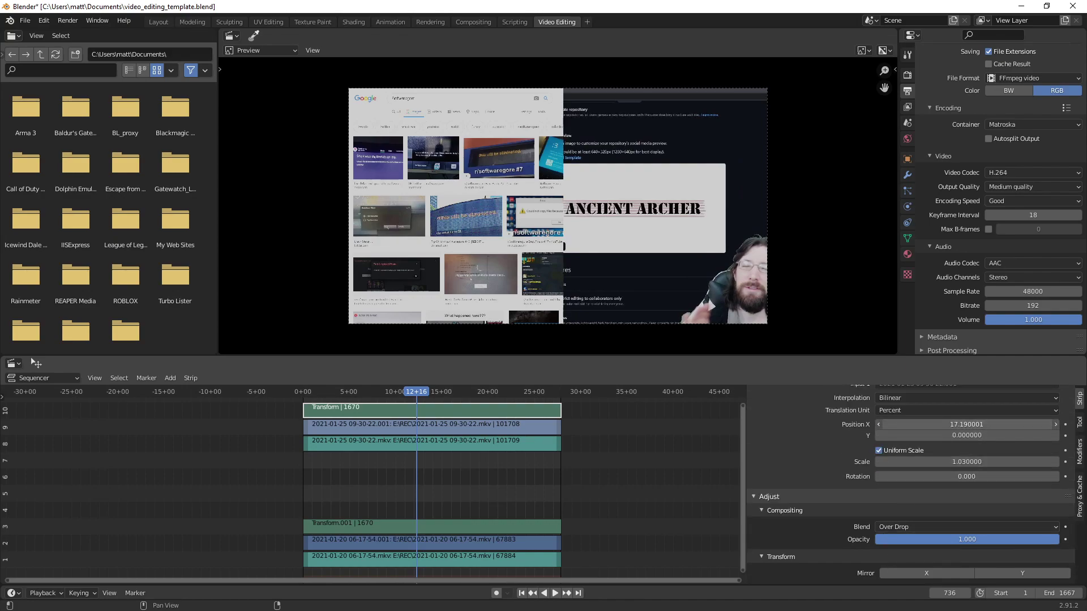
{"action": "scroll", "coordinate": [841, 474], "scroll_direction": "down", "scroll_amount": 3}
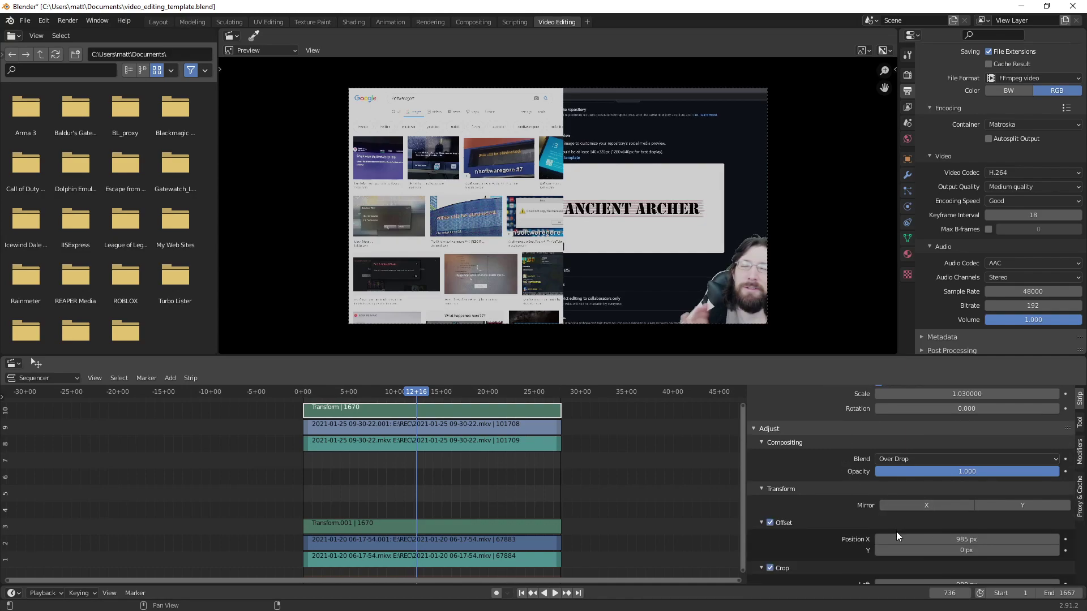
{"action": "scroll", "coordinate": [896, 533], "scroll_direction": "down", "scroll_amount": 2}
{"action": "mouse_move", "coordinate": [905, 494]}
{"action": "left_mouse_down"}
{"action": "mouse_move", "coordinate": [917, 494]}
{"action": "mouse_move", "coordinate": [849, 494]}
{"action": "left_mouse_up"}
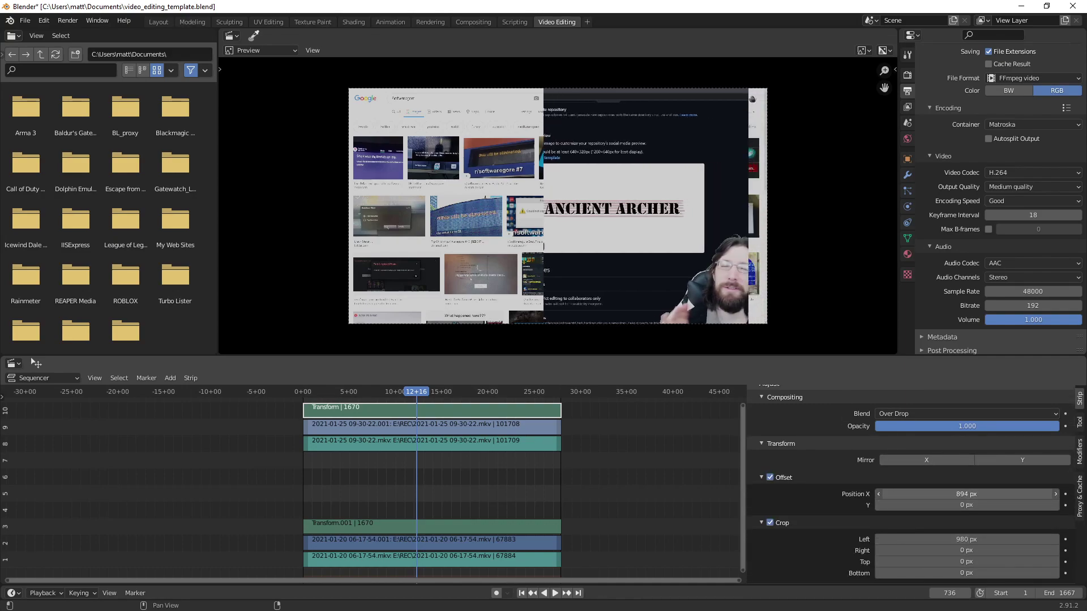
{"action": "left_click_drag", "start_coordinate": [917, 540], "coordinate": [854, 539]}
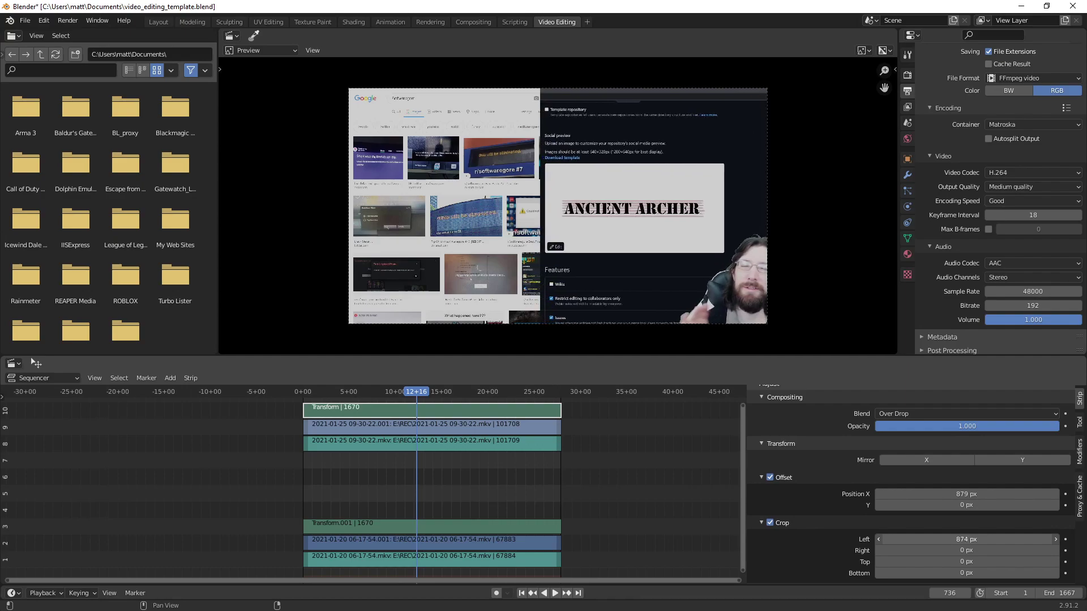
{"action": "left_click_drag", "start_coordinate": [854, 540], "coordinate": [856, 540]}
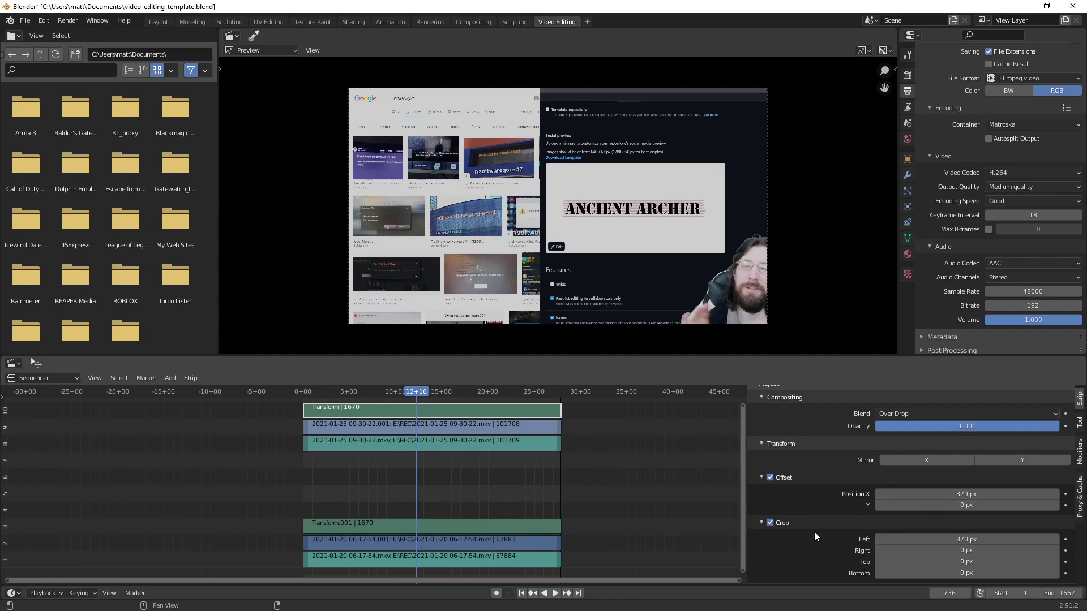
{"action": "scroll", "coordinate": [814, 532], "scroll_direction": "up", "scroll_amount": 7}
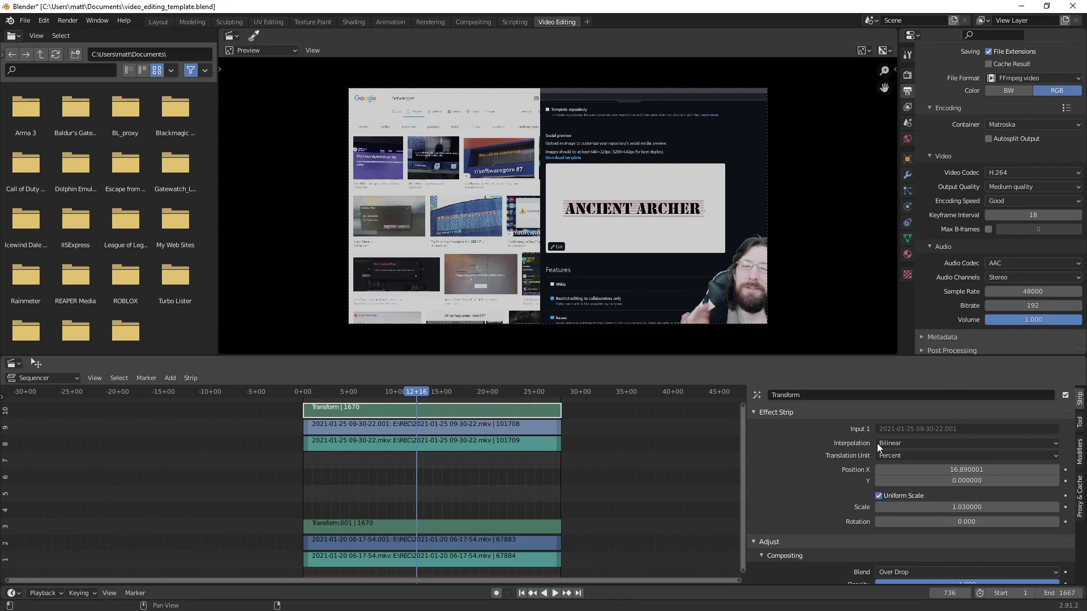
{"action": "scroll", "coordinate": [814, 466], "scroll_direction": "down", "scroll_amount": 2}
{"action": "scroll", "coordinate": [582, 453], "scroll_direction": "down", "scroll_amount": 1}
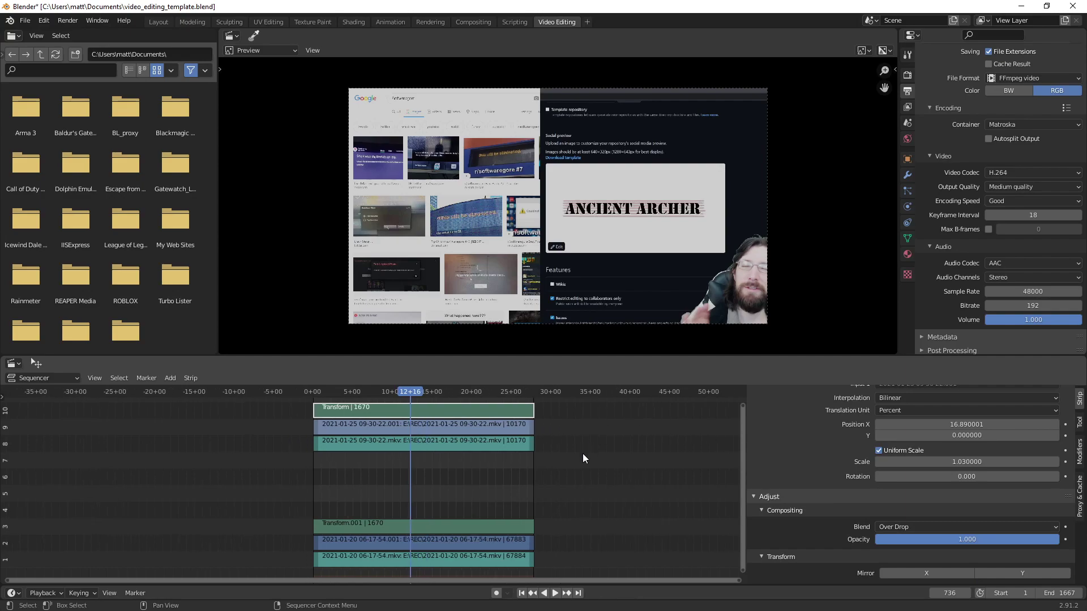
- Select Transform.001 and slide the lower recording left to a -539 px X offset
{"action": "left_click", "coordinate": [444, 524]}
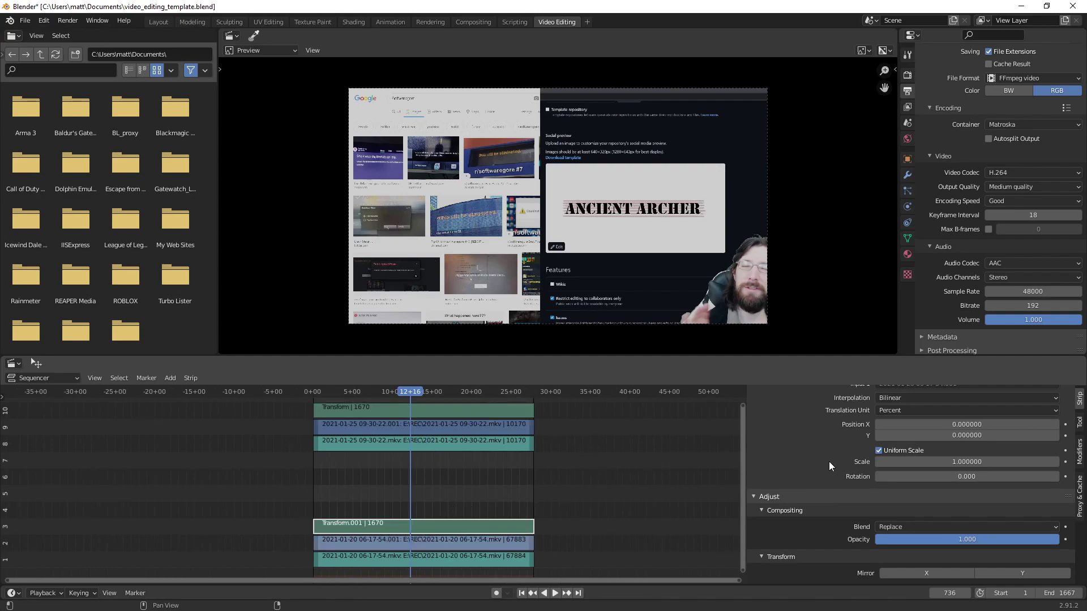
{"action": "scroll", "coordinate": [830, 467], "scroll_direction": "down", "scroll_amount": 2}
{"action": "scroll", "coordinate": [815, 452], "scroll_direction": "down", "scroll_amount": 2}
{"action": "scroll", "coordinate": [862, 453], "scroll_direction": "down", "scroll_amount": 1}
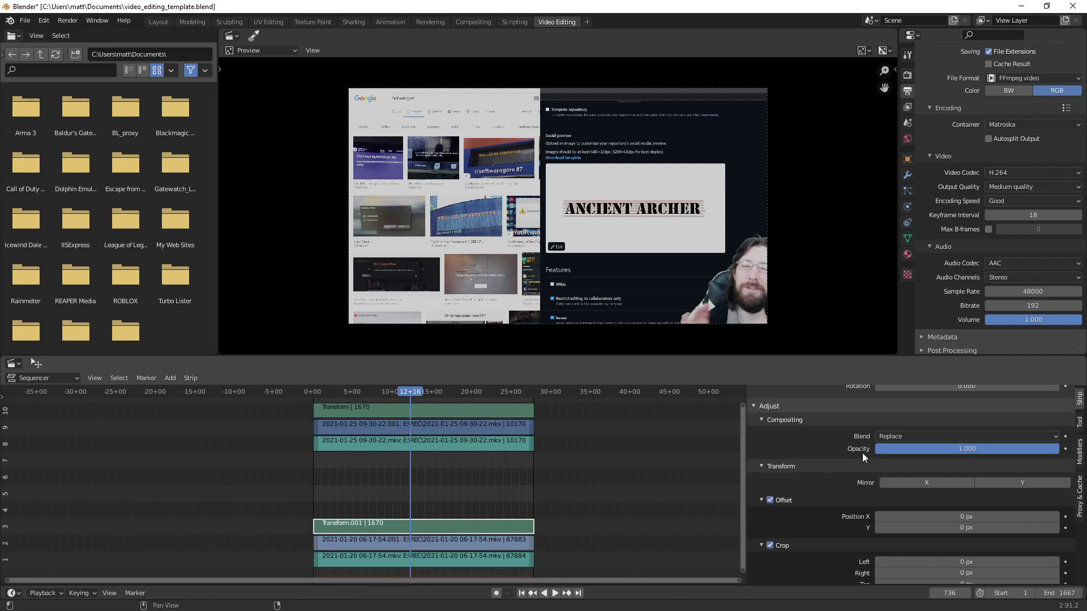
{"action": "scroll", "coordinate": [861, 453], "scroll_direction": "down", "scroll_amount": 1}
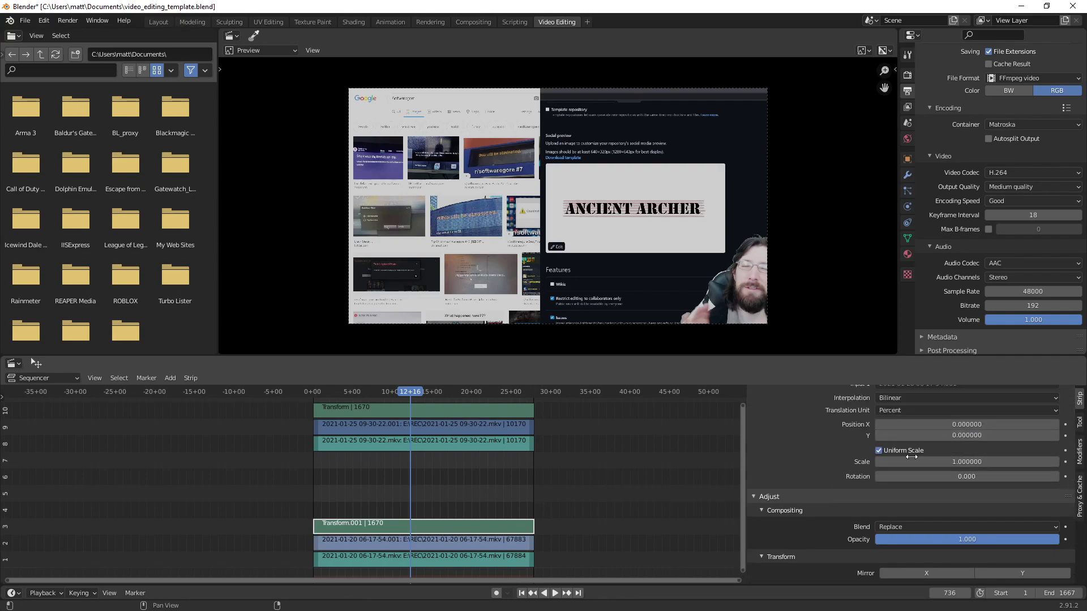
{"action": "scroll", "coordinate": [900, 481], "scroll_direction": "down", "scroll_amount": 1}
{"action": "left_click_drag", "start_coordinate": [981, 472], "coordinate": [883, 473]}
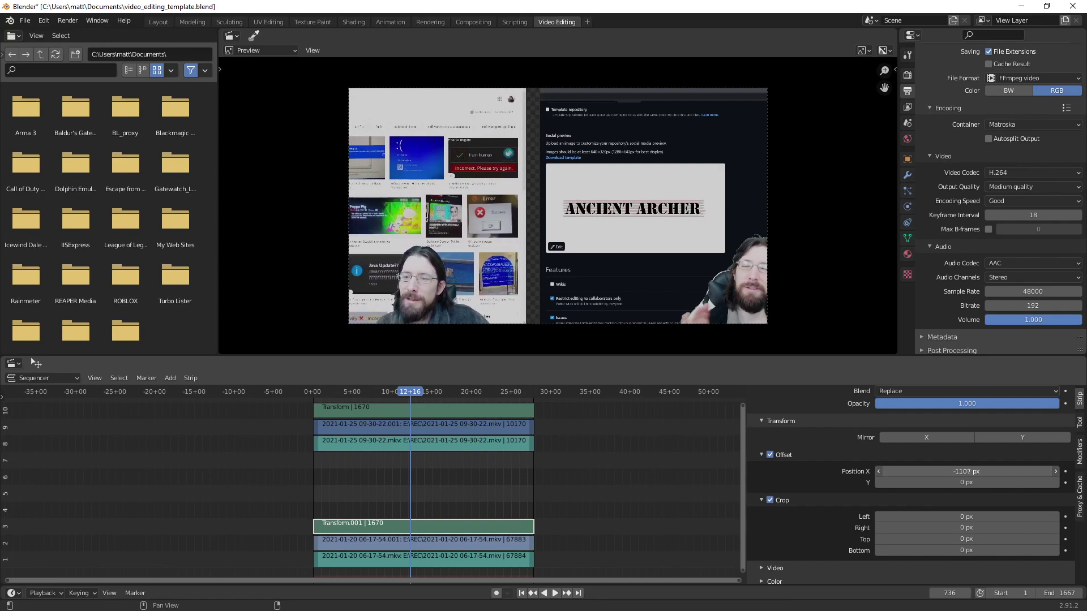
{"action": "left_click_drag", "start_coordinate": [883, 473], "coordinate": [941, 473]}
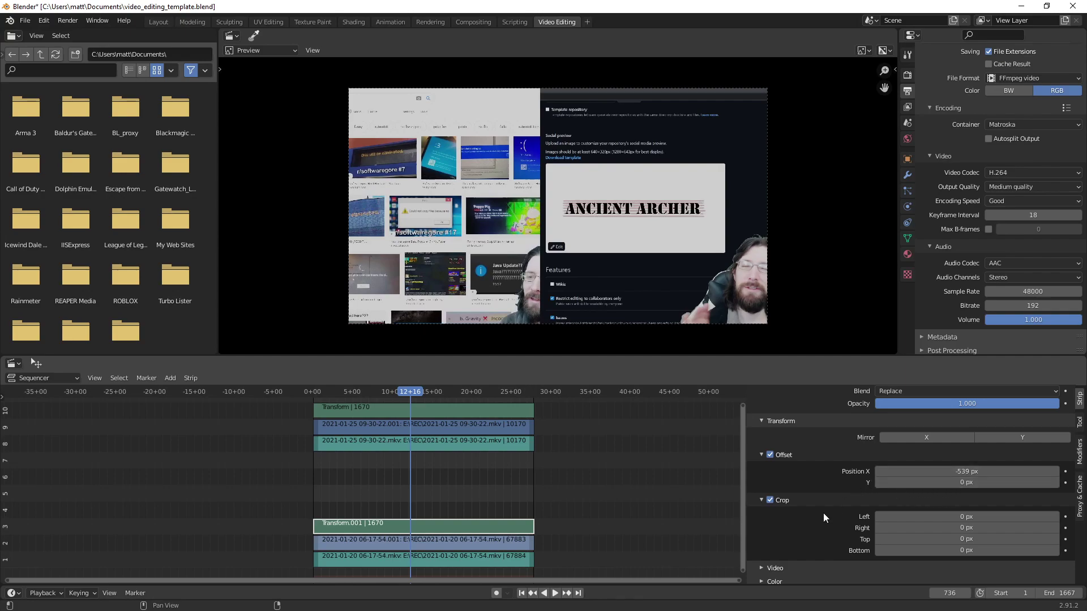
- Try a small left crop on the lower recording
{"action": "scroll", "coordinate": [828, 518], "scroll_direction": "down", "scroll_amount": 1}
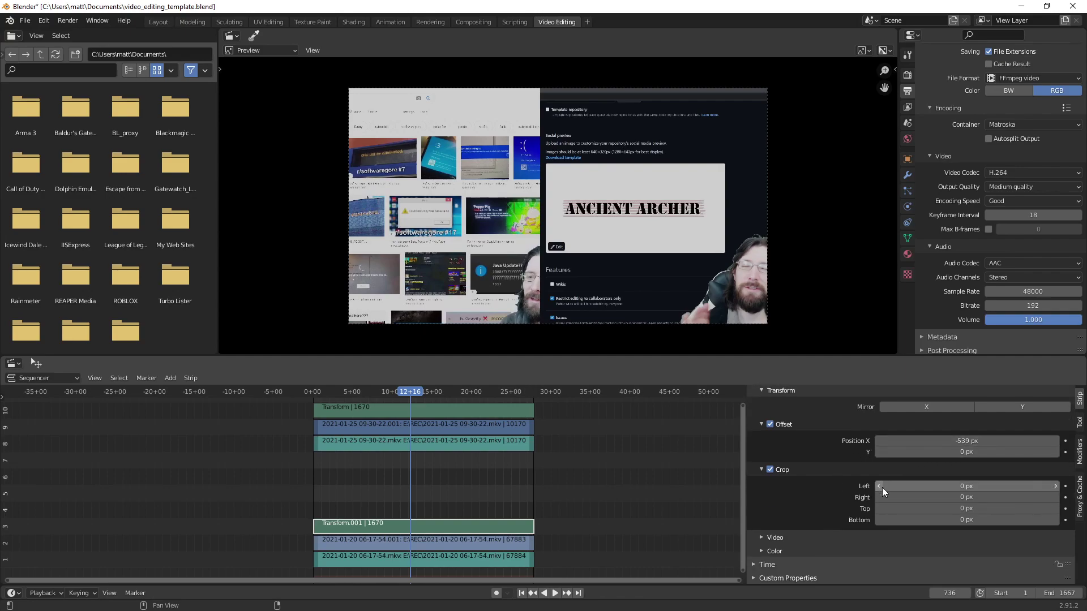
{"action": "left_click_drag", "start_coordinate": [911, 486], "coordinate": [924, 486]}
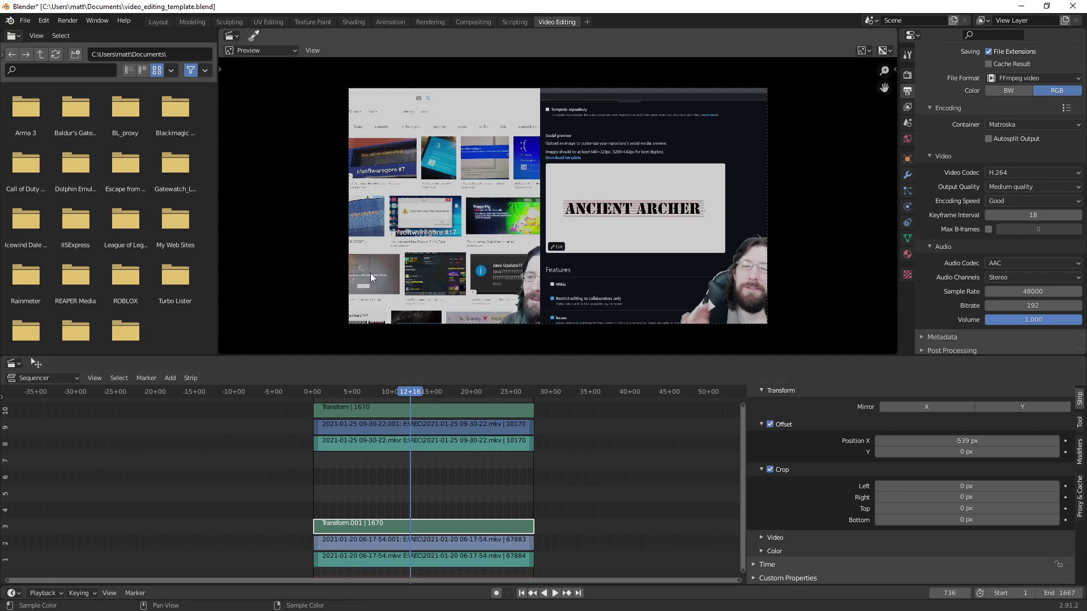
{"action": "scroll", "coordinate": [365, 236], "scroll_direction": "up", "scroll_amount": 1}
{"action": "scroll", "coordinate": [481, 413], "scroll_direction": "down", "scroll_amount": 1}
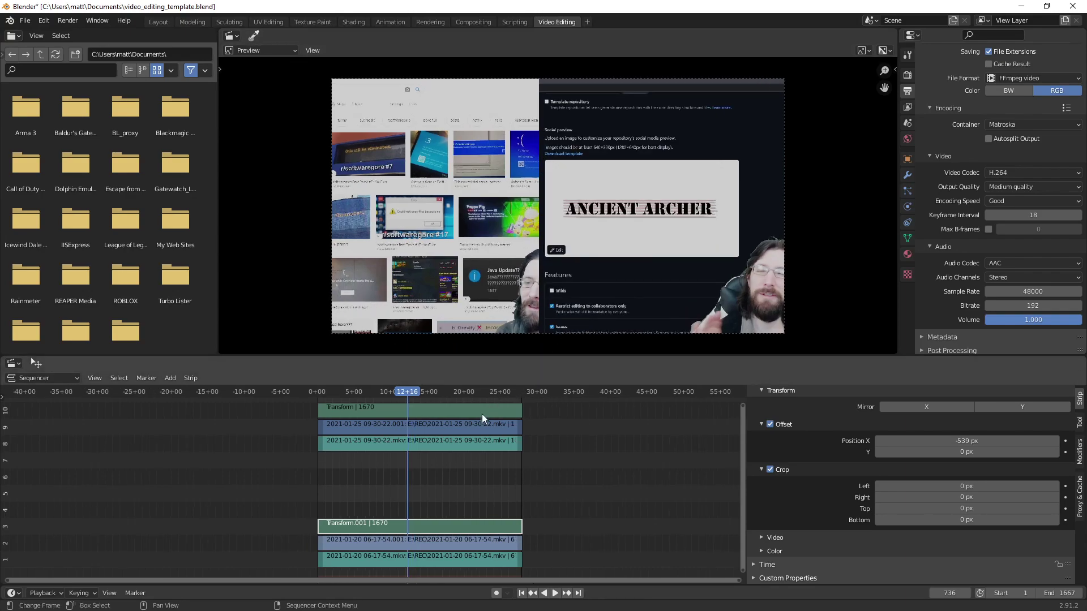
{"action": "scroll", "coordinate": [571, 453], "scroll_direction": "down", "scroll_amount": 1}
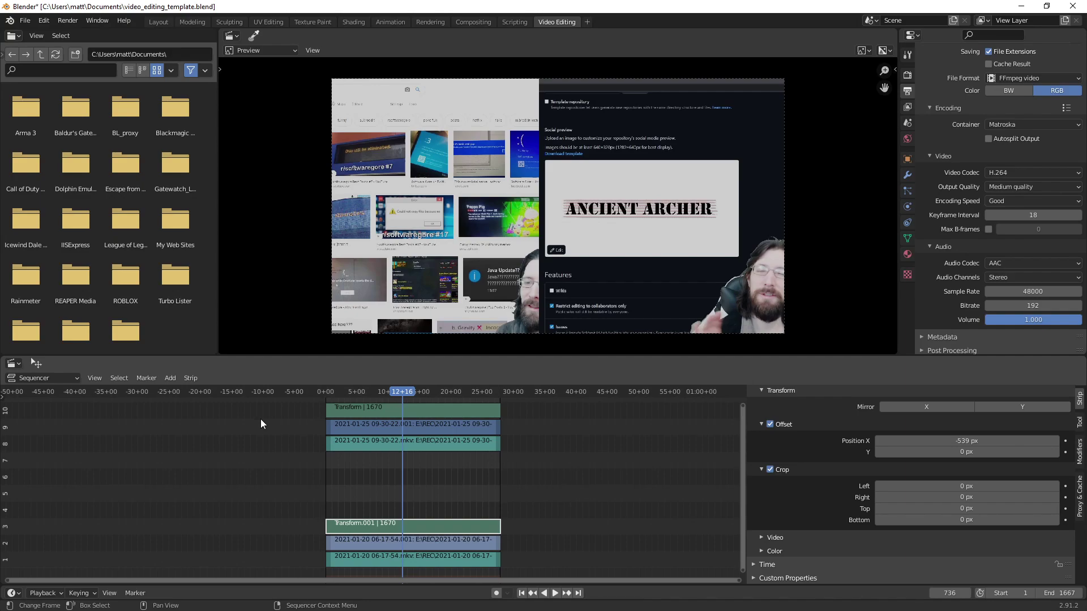
{"action": "left_click", "coordinate": [440, 485]}
{"action": "key", "text": "shift+a"}
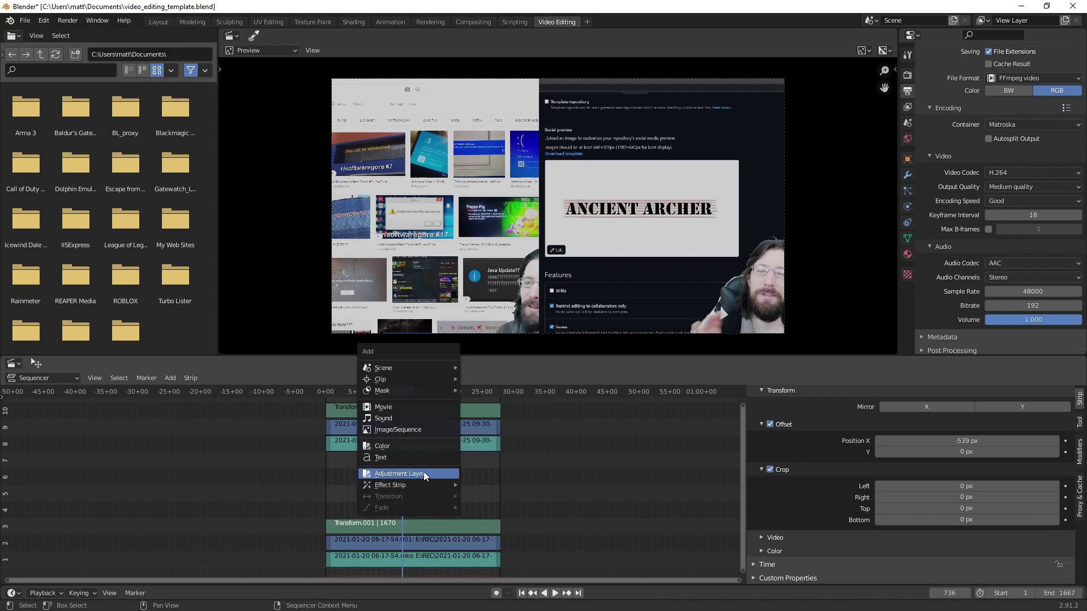
{"action": "left_click", "coordinate": [410, 458]}
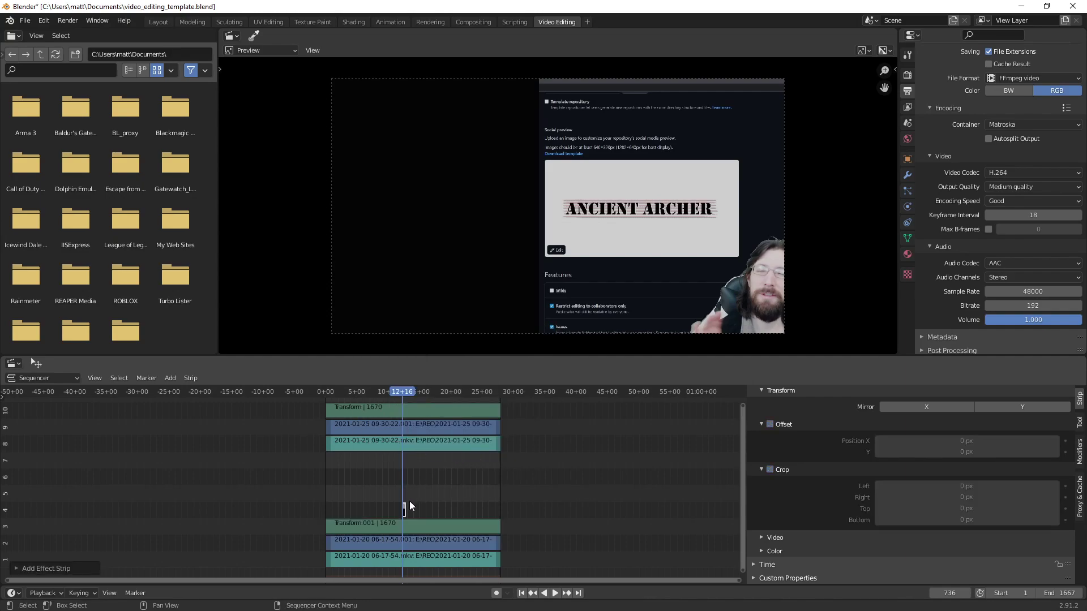
{"action": "scroll", "coordinate": [410, 501], "scroll_direction": "up", "scroll_amount": 5}
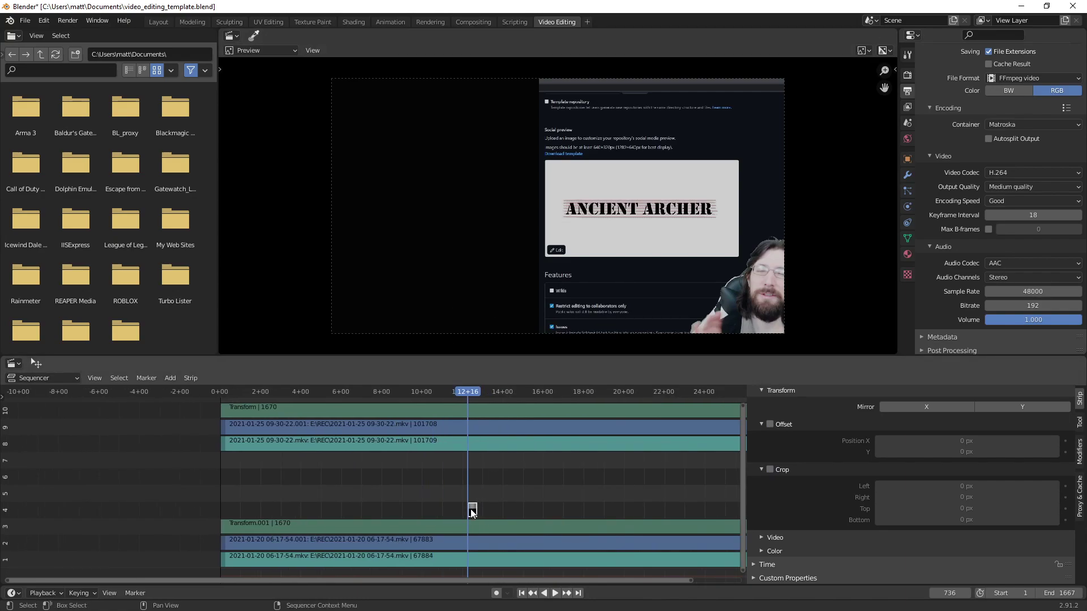
{"action": "key", "text": "Delete"}
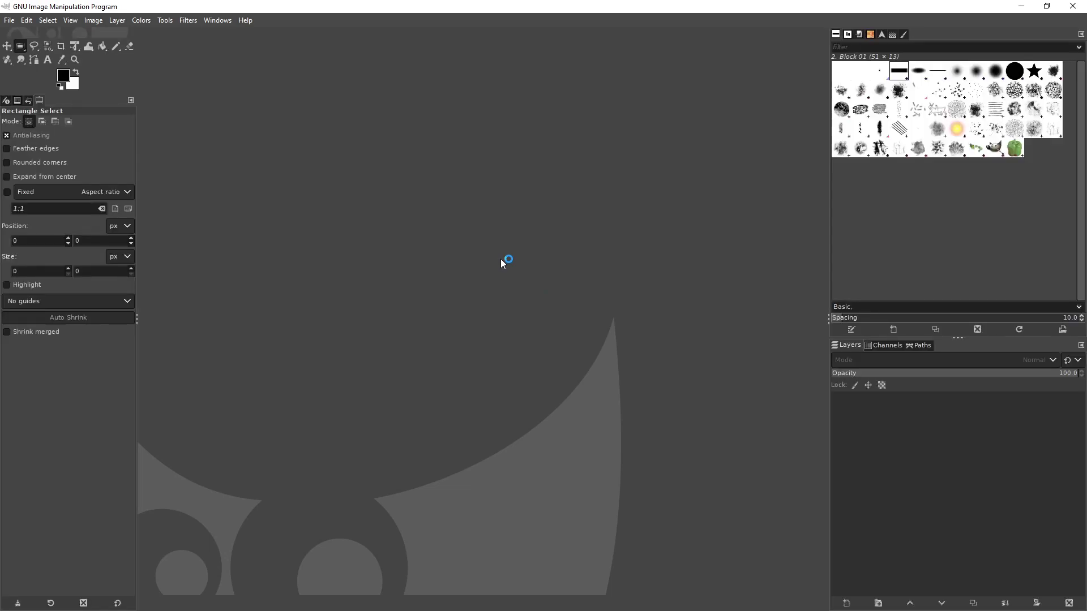
- Create a new 1920×1080 image and add a transparent layer named 'name'
{"action": "key", "text": "ctrl+n"}
{"action": "key", "text": "Return"}
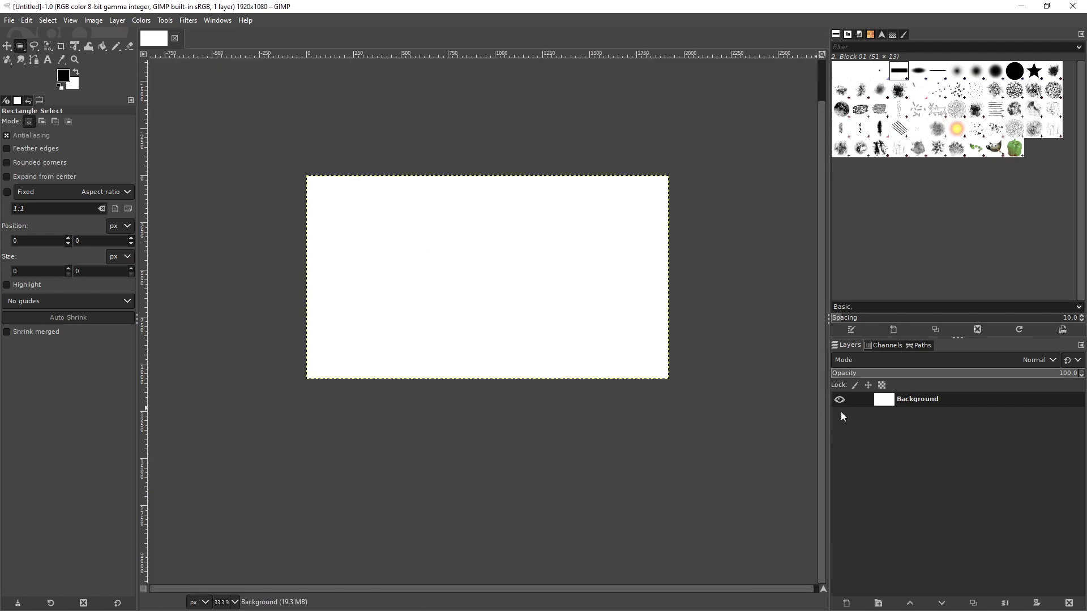
{"action": "key", "text": "ctrl+shift"}
{"action": "key", "text": "ctrl+shift+n"}
{"action": "key", "text": "Return"}
- Delete the white Background layer
{"action": "left_click", "coordinate": [906, 414]}
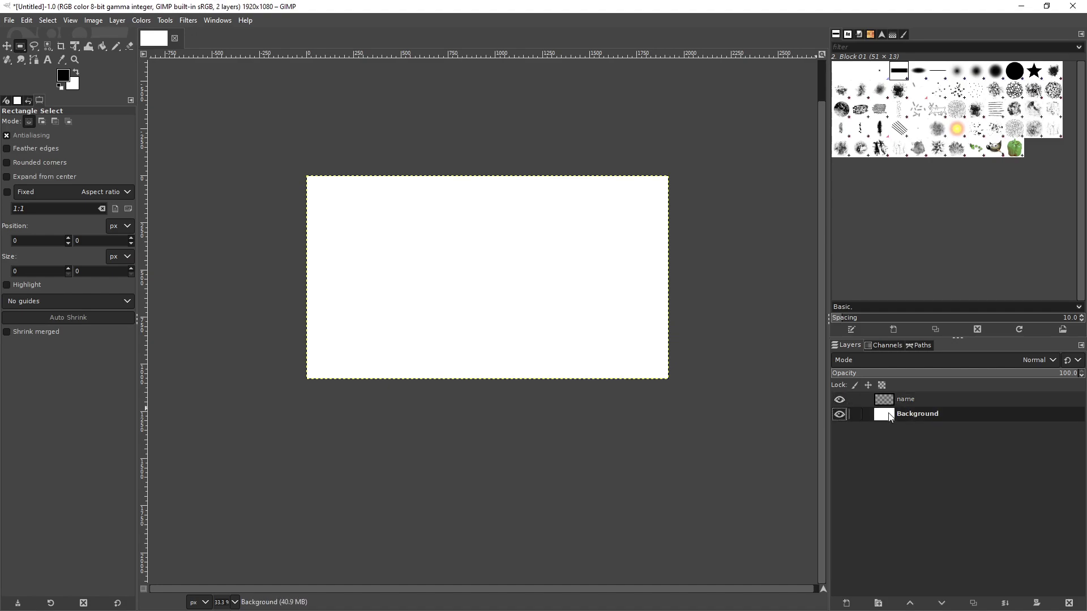
{"action": "right_click", "coordinate": [891, 418]}
{"action": "left_click", "coordinate": [929, 349]}
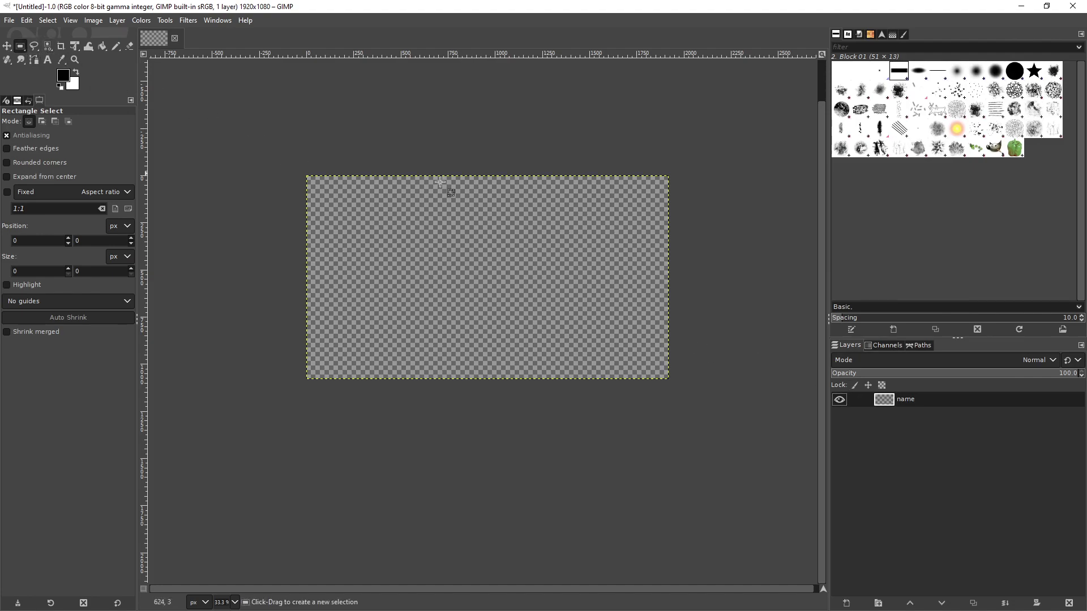
- Select a tall narrow strip down the canvas middle and bucket-fill it black
{"action": "left_click_drag", "start_coordinate": [469, 166], "coordinate": [537, 411]}
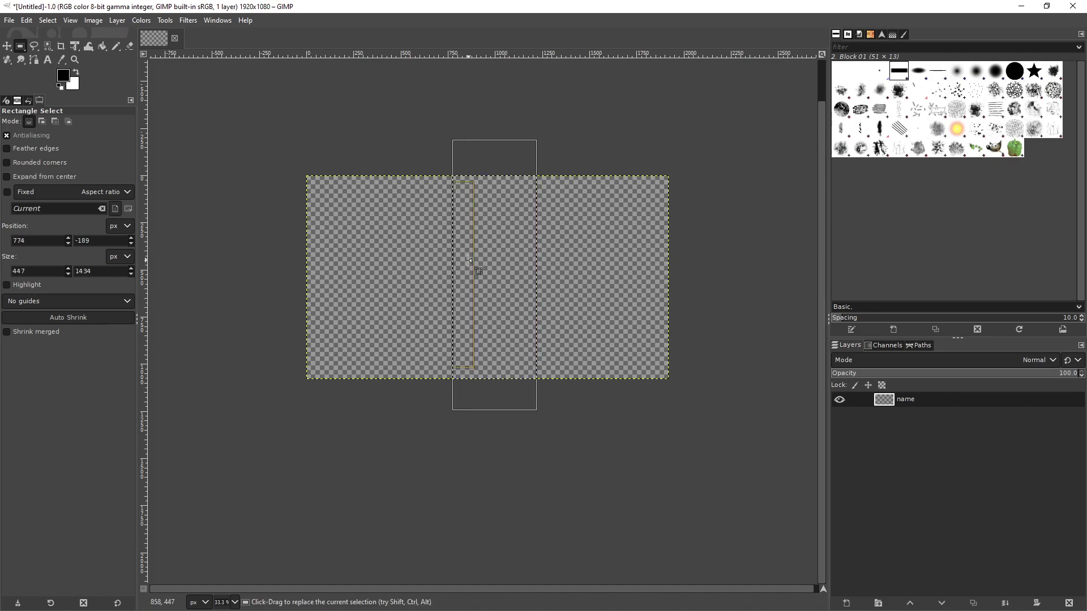
{"action": "left_click_drag", "start_coordinate": [462, 273], "coordinate": [494, 273]}
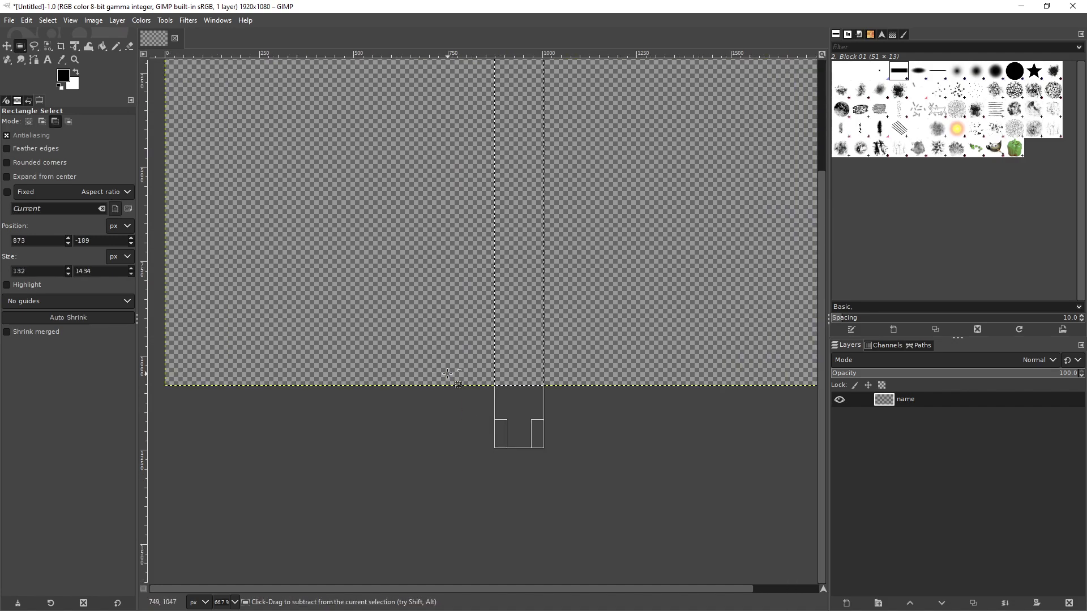
{"action": "scroll", "coordinate": [447, 374], "scroll_direction": "up", "scroll_amount": 2, "text": "ctrl"}
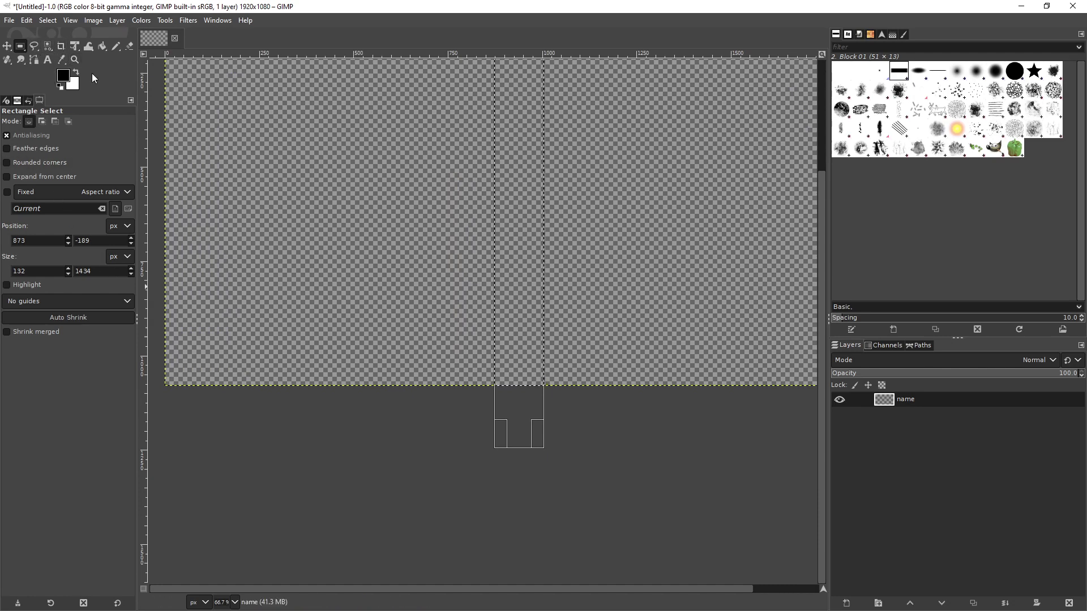
{"action": "key", "text": "shift+b"}
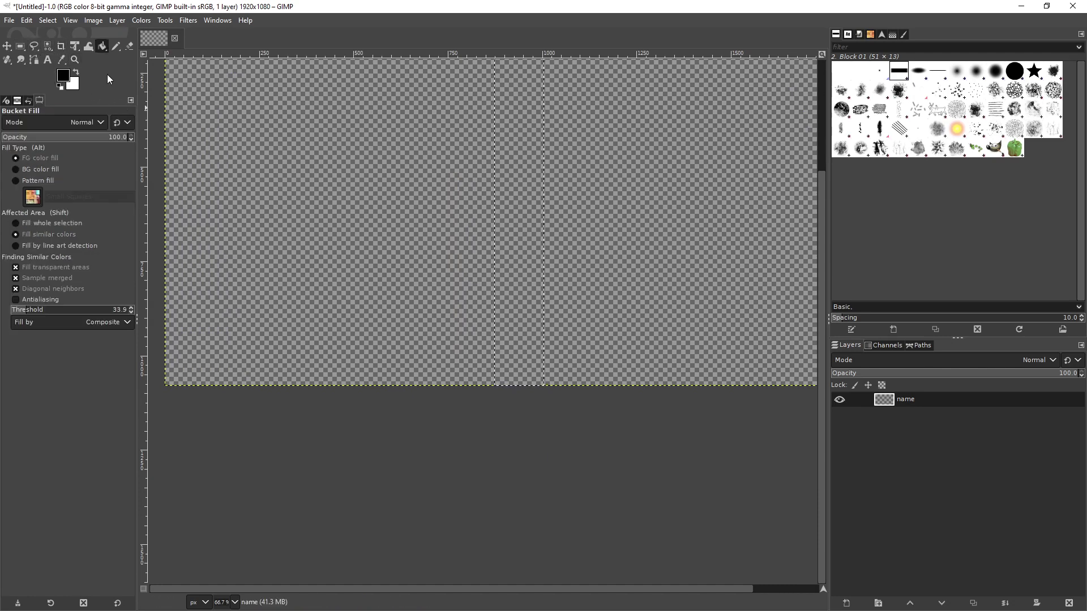
{"action": "left_click", "coordinate": [522, 223], "text": "shift"}
{"action": "scroll", "coordinate": [536, 223], "scroll_direction": "up", "scroll_amount": 3}
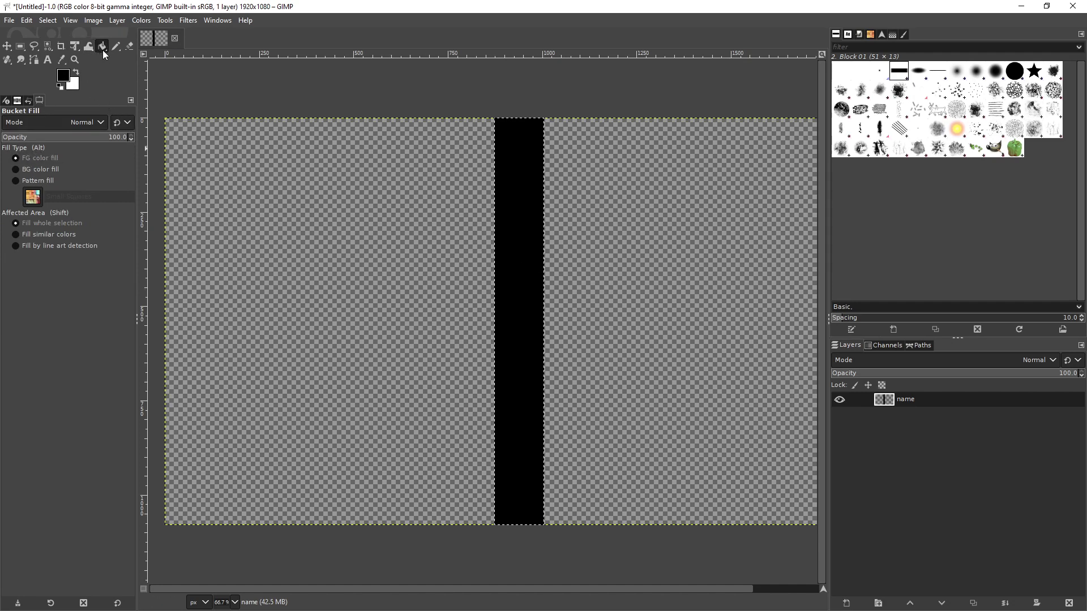
- Fill the strip with a linear FG to BG (HSV counter-clockwise) gradient, start point at X 770, Y 555
{"action": "key", "text": "g"}
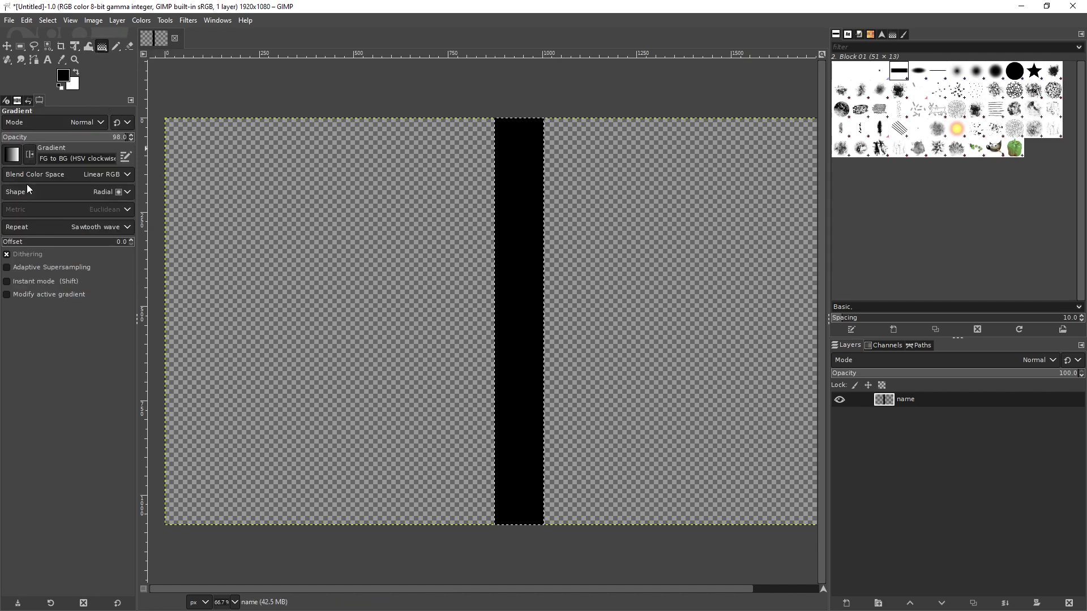
{"action": "left_click", "coordinate": [13, 154]}
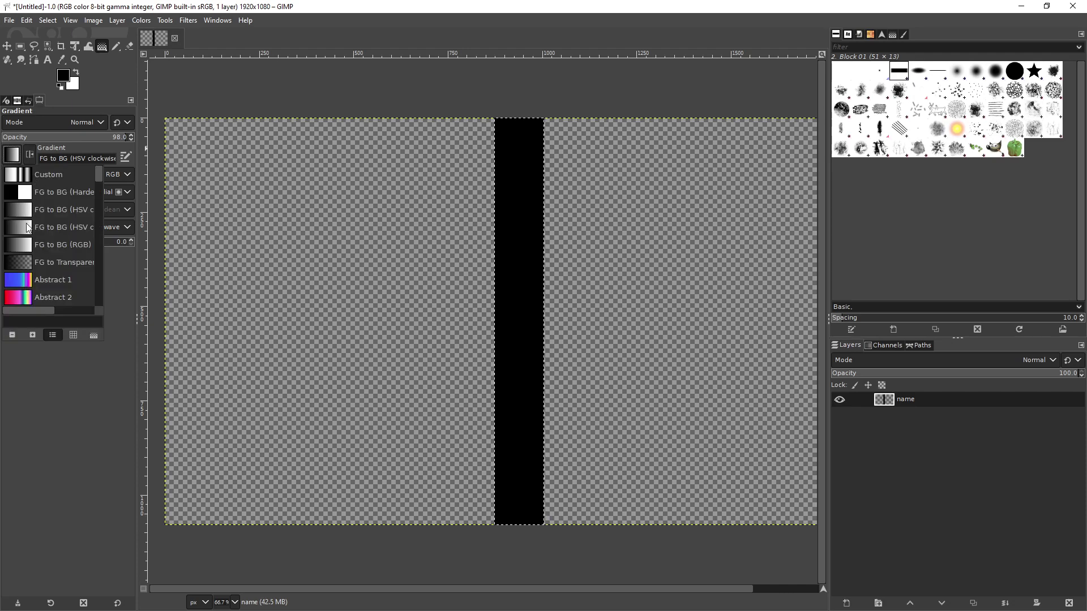
{"action": "left_click", "coordinate": [25, 222]}
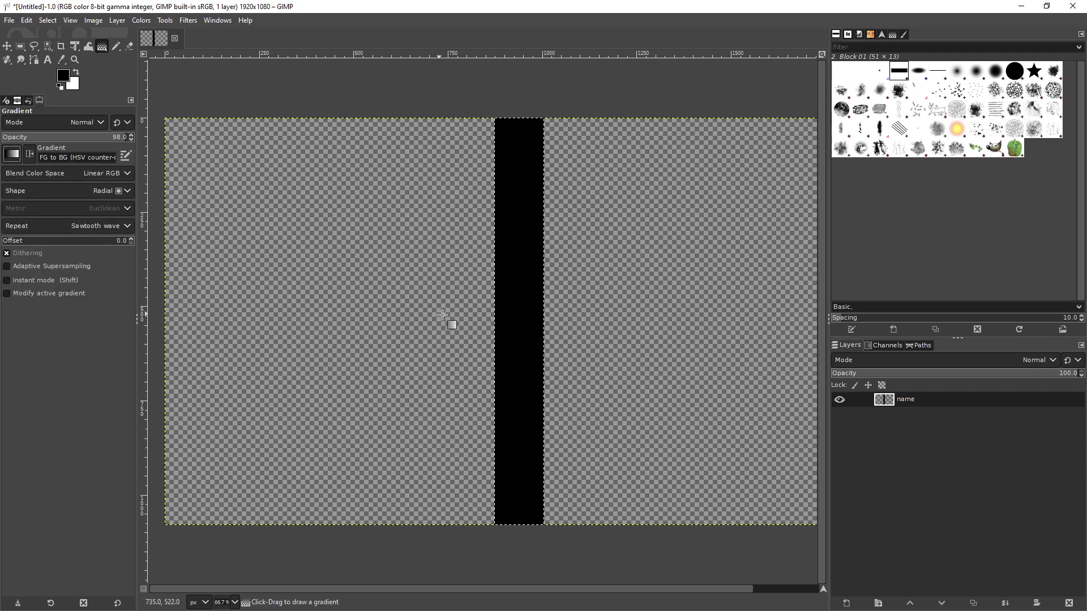
{"action": "left_click_drag", "start_coordinate": [477, 320], "coordinate": [584, 327]}
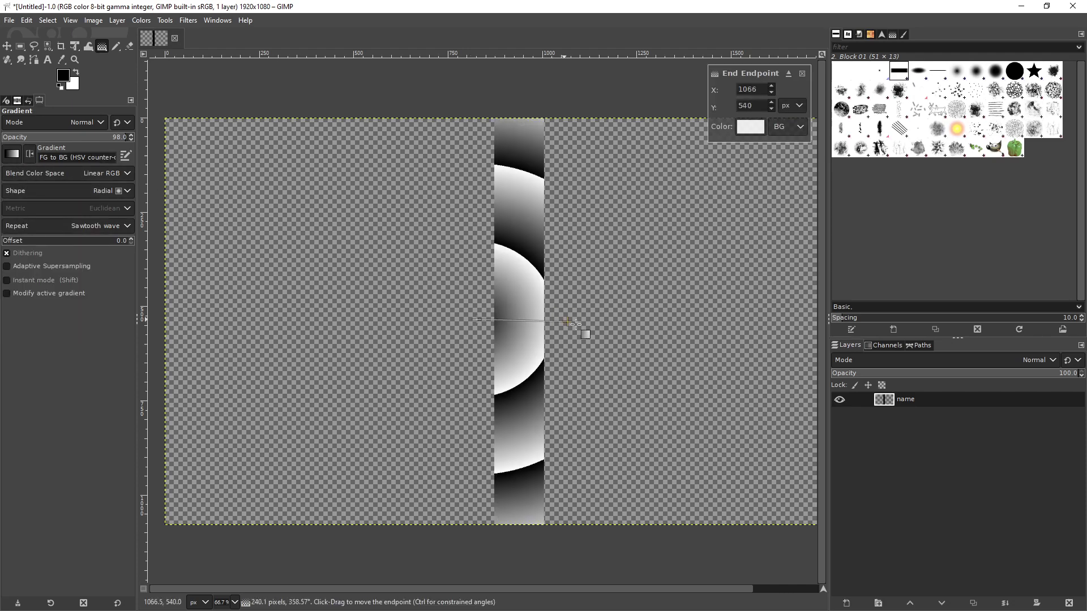
{"action": "left_click", "coordinate": [31, 191]}
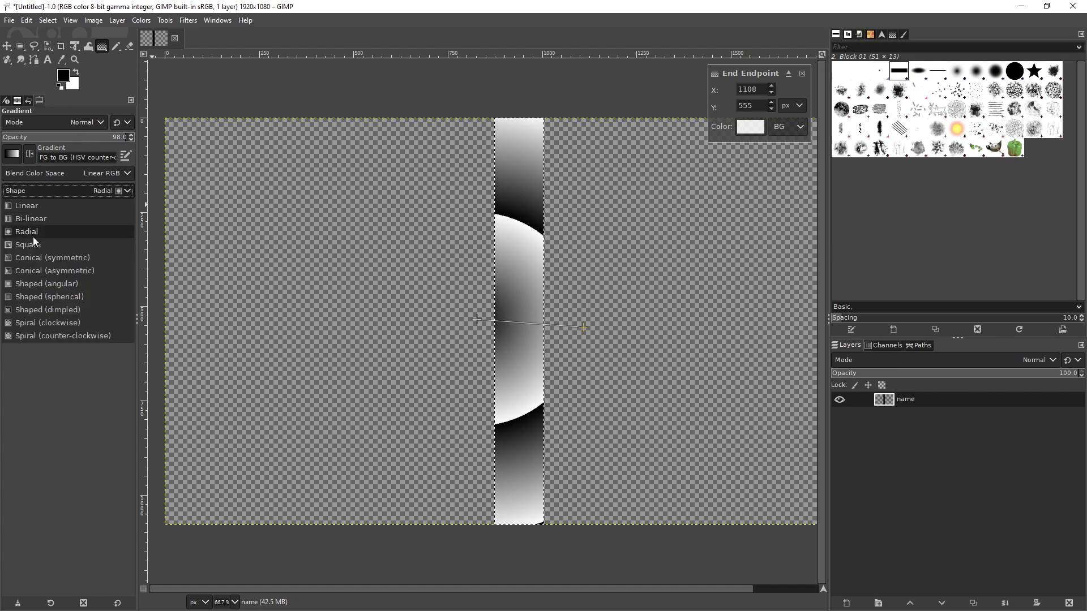
{"action": "left_click", "coordinate": [27, 207]}
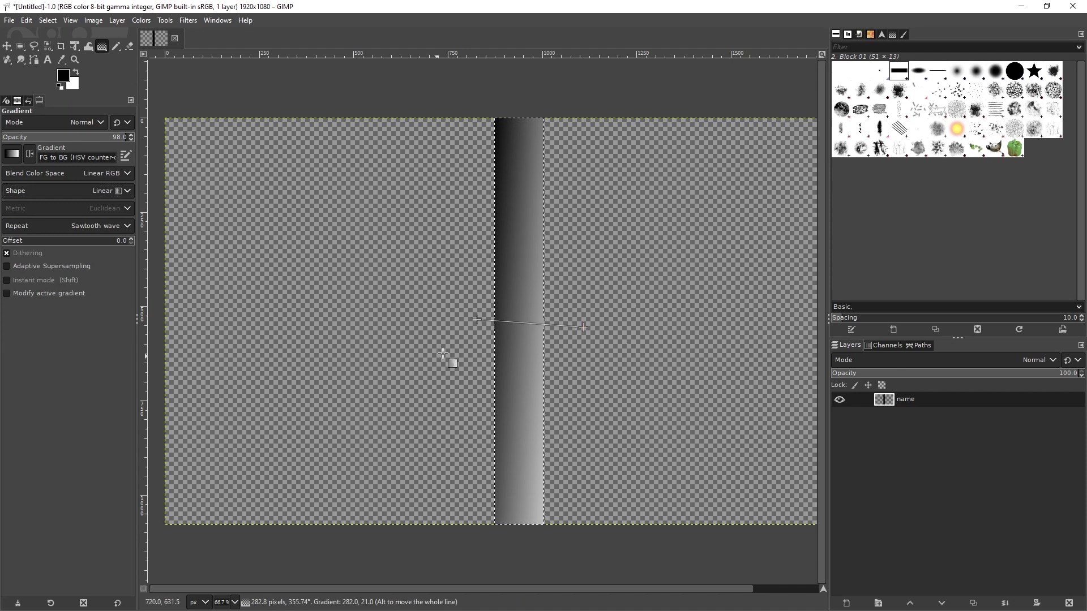
{"action": "mouse_move", "coordinate": [477, 319]}
{"action": "left_mouse_down"}
{"action": "mouse_move", "coordinate": [500, 309]}
{"action": "mouse_move", "coordinate": [437, 321]}
{"action": "mouse_move", "coordinate": [456, 321]}
{"action": "left_mouse_up"}
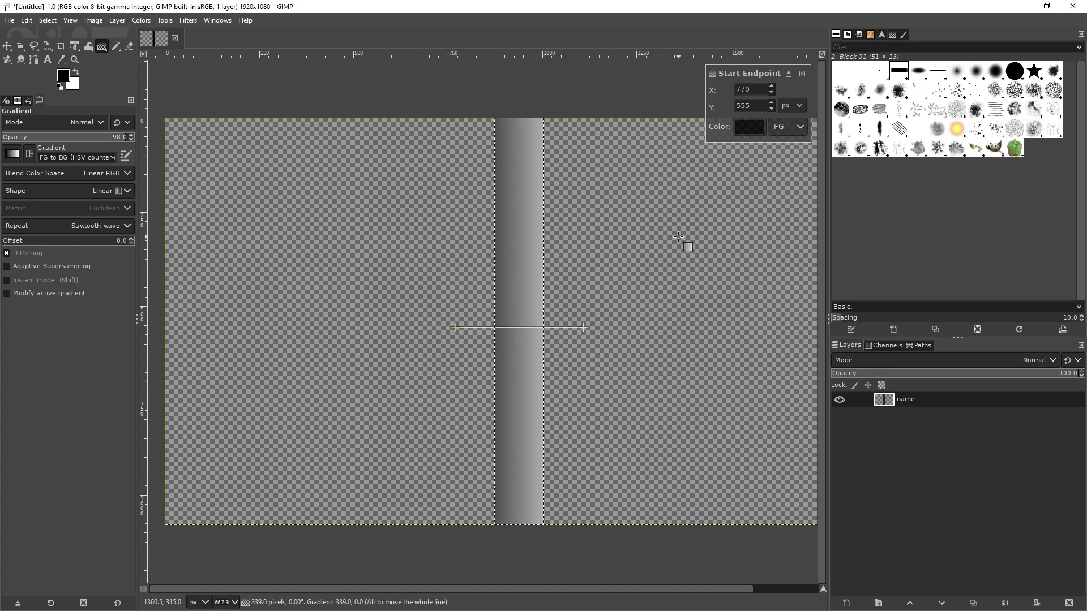
- Export the image as innerbar.png with default PNG settings, then minimize GIMP
{"action": "left_click", "coordinate": [8, 21]}
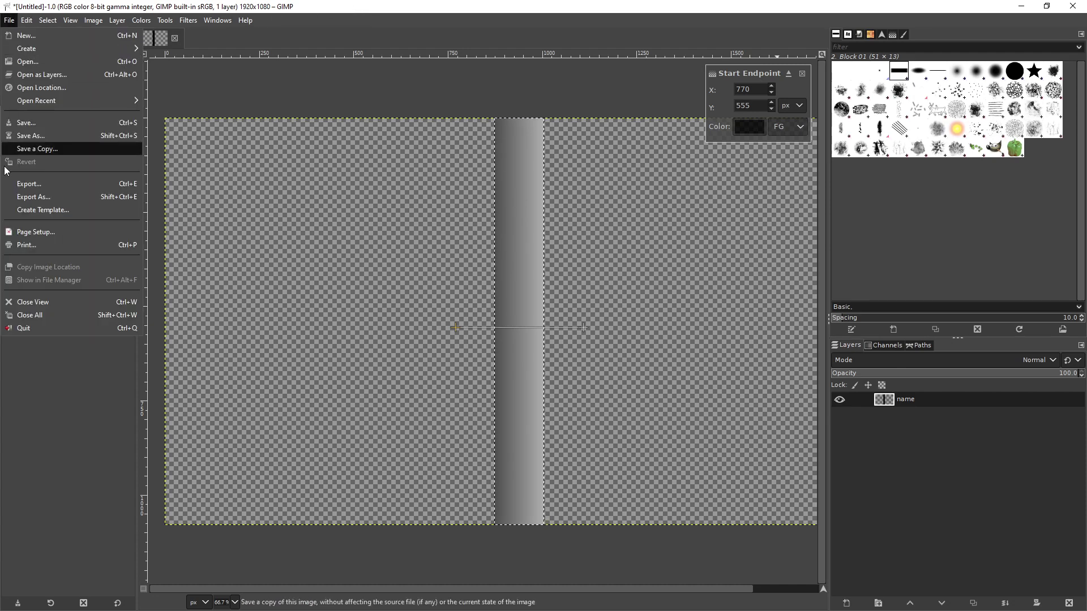
{"action": "left_click", "coordinate": [43, 197]}
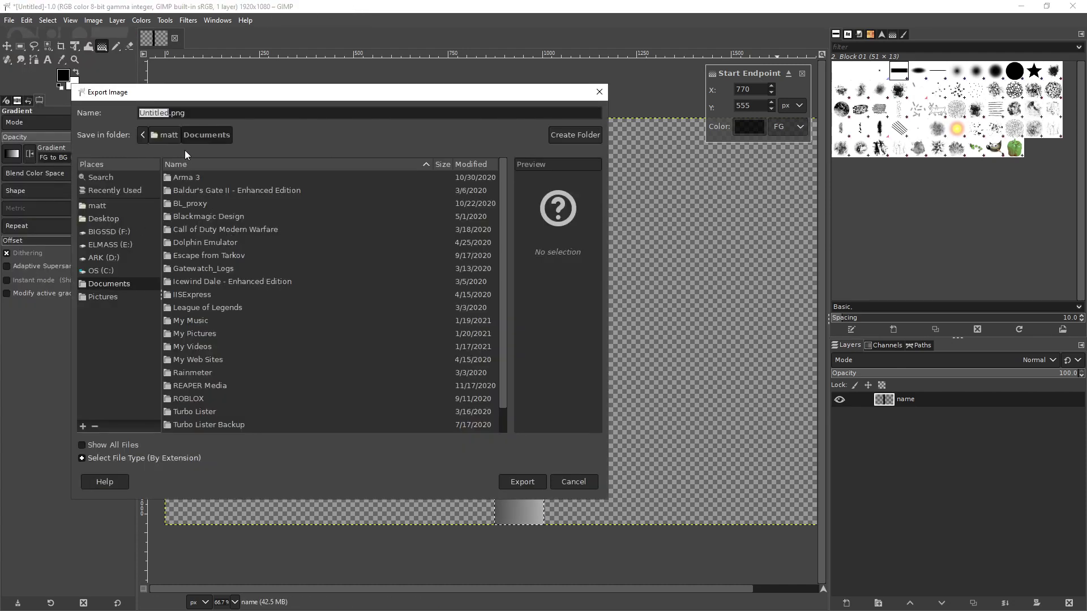
{"action": "type", "text": "boprder"}
{"action": "key", "text": "shift+Home"}
{"action": "type", "text": "in"}
{"action": "type", "text": "nerbar"}
{"action": "key", "text": "Return"}
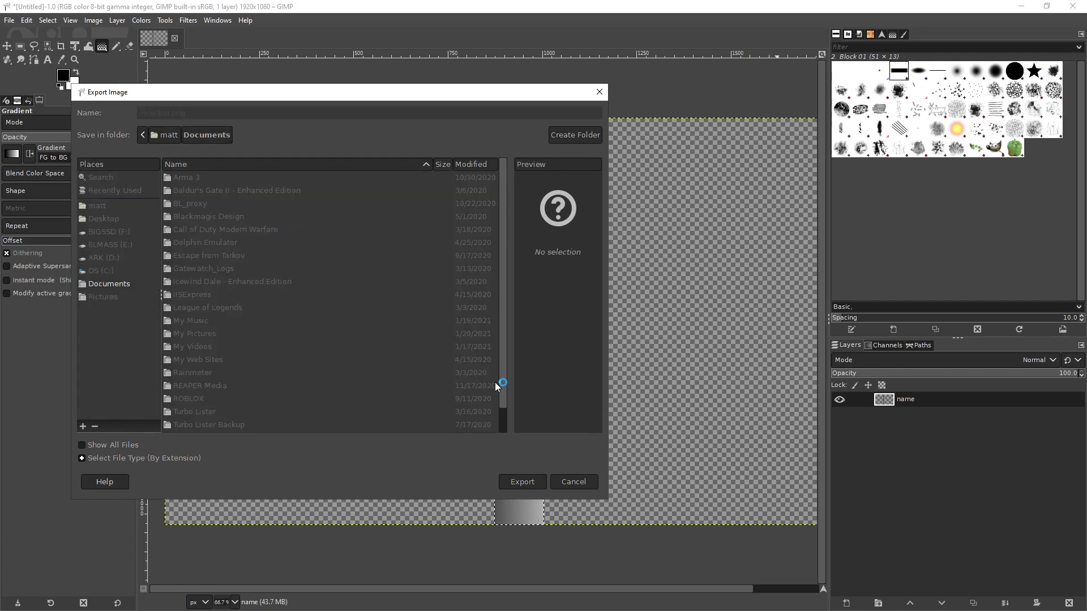
{"action": "left_click", "coordinate": [553, 434]}
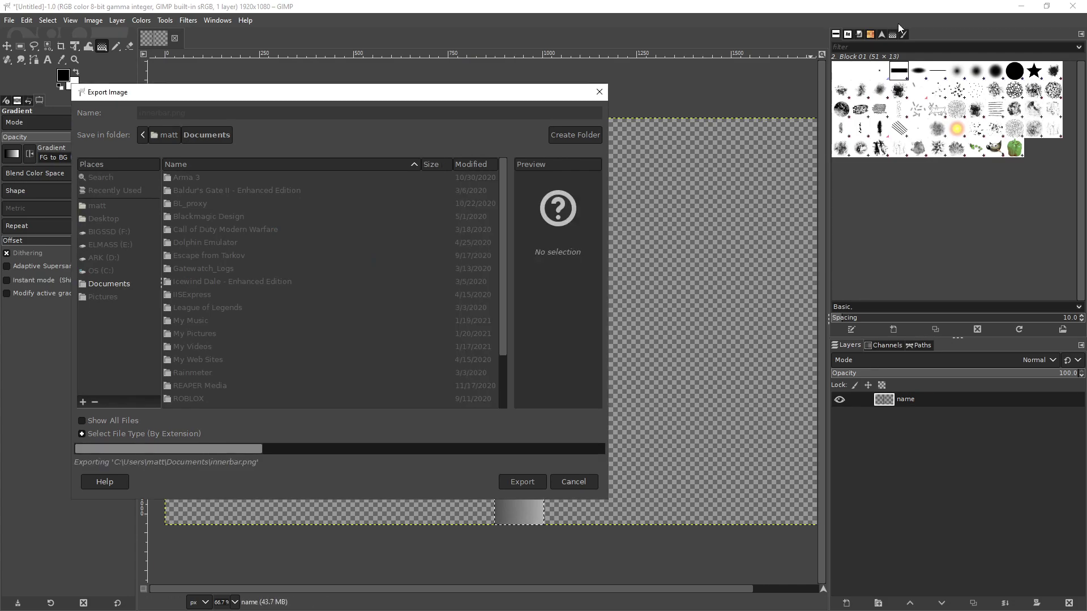
{"action": "left_click", "coordinate": [1021, 7]}
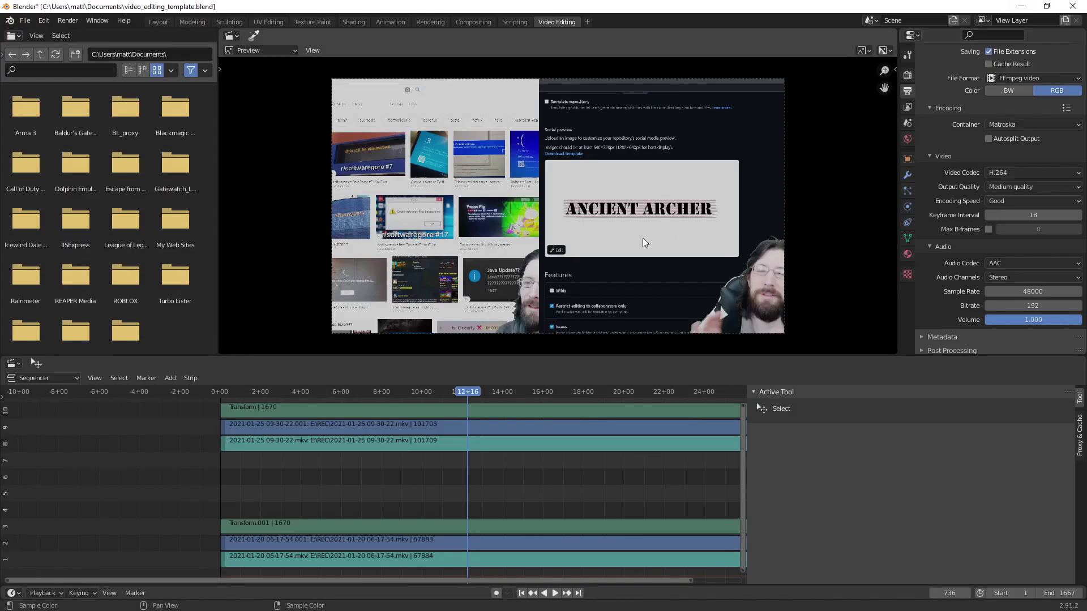
- Refresh the Documents folder listing so innerbar.png appears, then drag it toward the Sequencer
{"action": "left_click", "coordinate": [154, 58]}
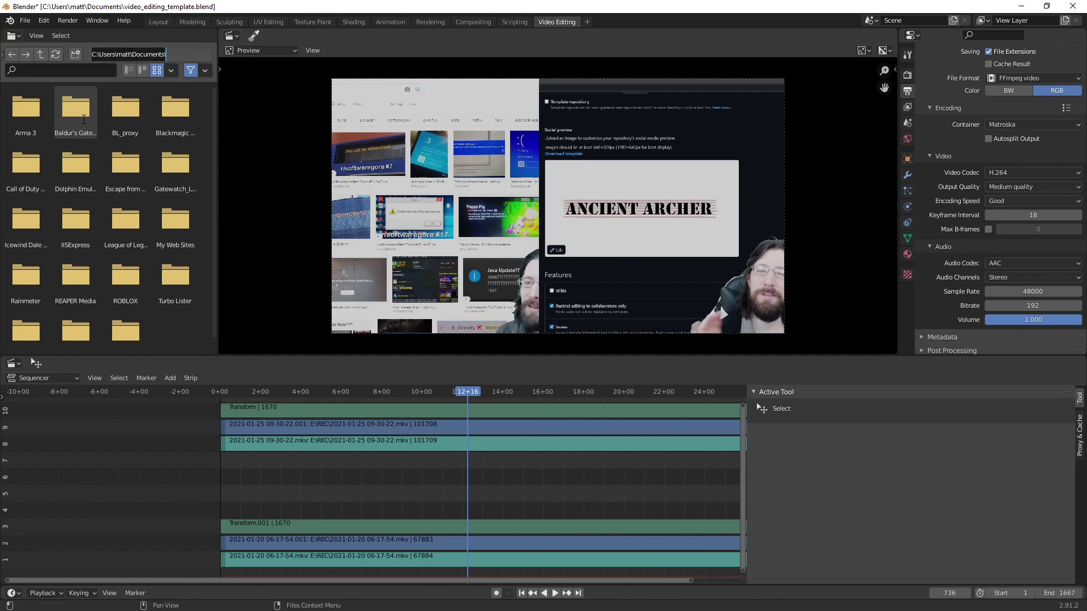
{"action": "key", "text": "End"}
{"action": "key", "text": "Return"}
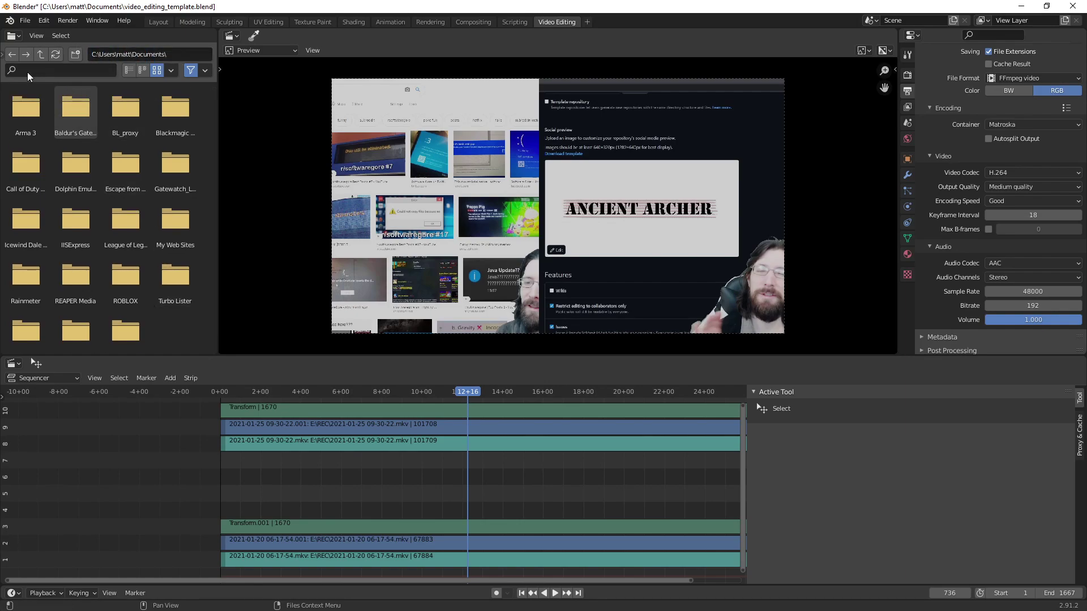
{"action": "left_click", "coordinate": [56, 54]}
{"action": "scroll", "coordinate": [167, 212], "scroll_direction": "down", "scroll_amount": 1}
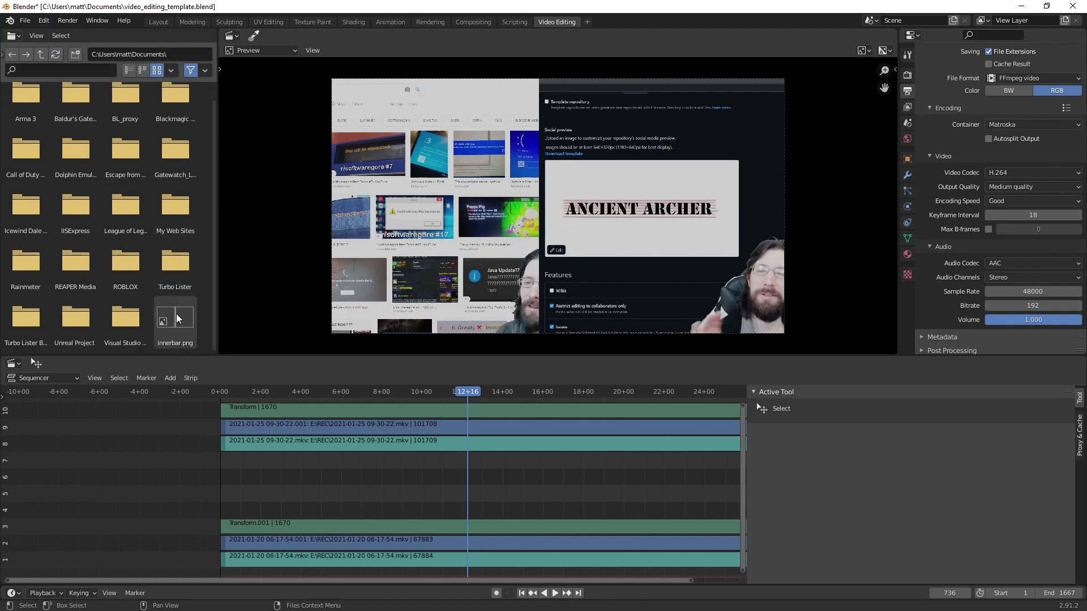
{"action": "left_click_drag", "start_coordinate": [176, 314], "coordinate": [484, 480]}
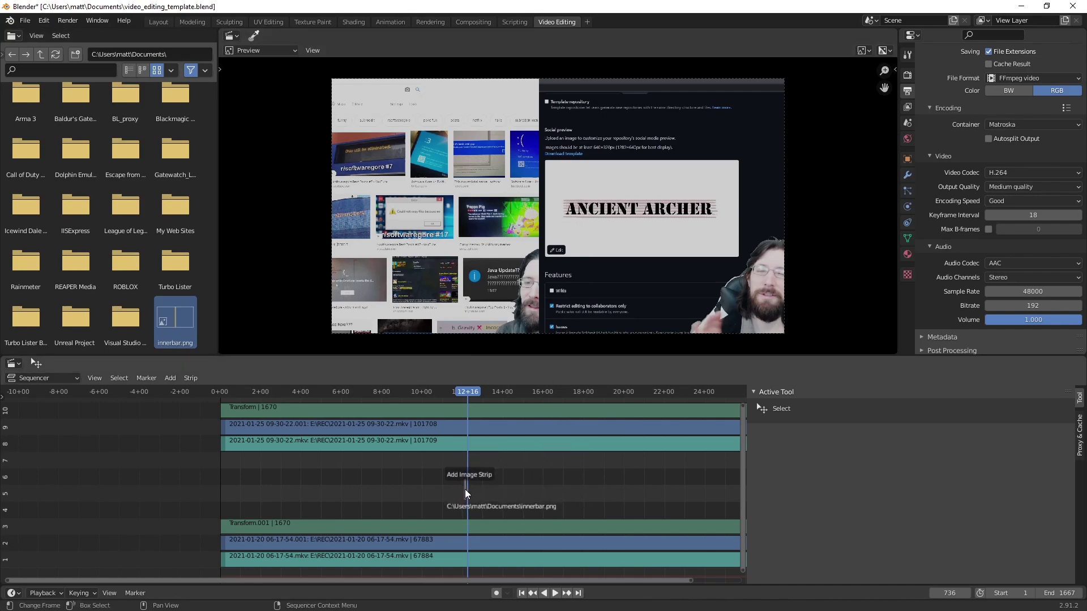
- Drop innerbar.png into the Sequencer as an image strip and move it to channel 11
{"action": "left_click_drag", "start_coordinate": [484, 480], "coordinate": [266, 499]}
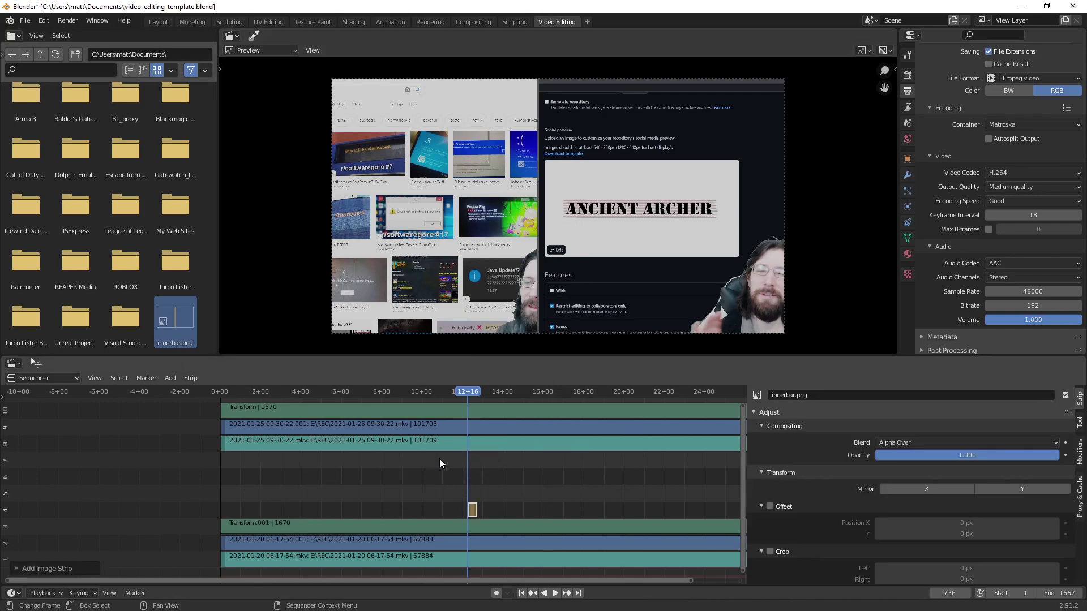
{"action": "scroll", "coordinate": [509, 460], "scroll_direction": "down", "scroll_amount": 3}
{"action": "scroll", "coordinate": [498, 470], "scroll_direction": "down", "scroll_amount": 2}
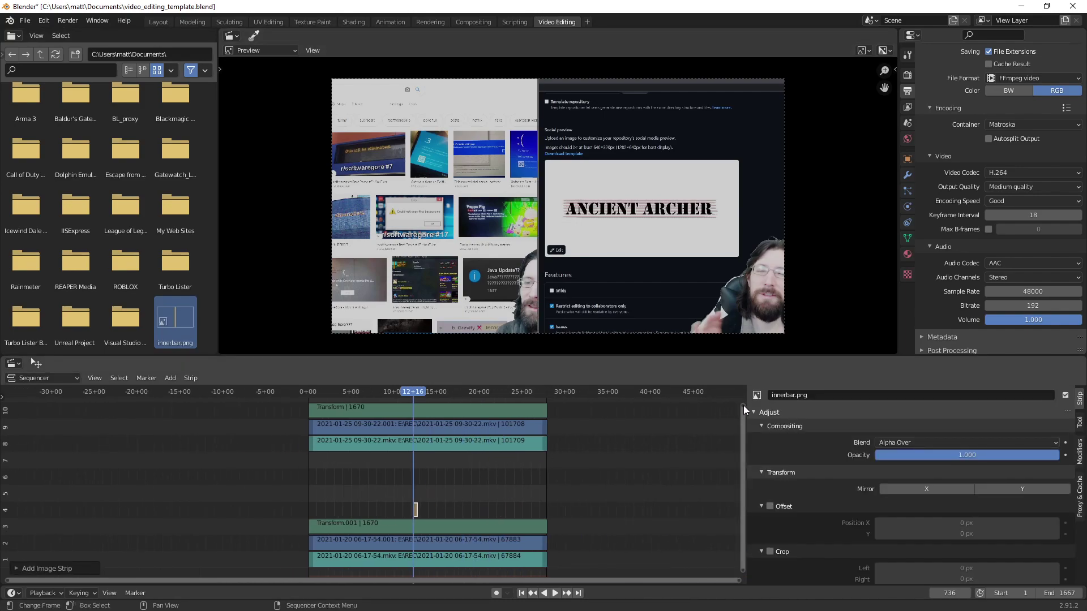
{"action": "scroll", "coordinate": [743, 405], "scroll_direction": "down", "scroll_amount": 2}
{"action": "left_click_drag", "start_coordinate": [417, 525], "coordinate": [416, 435]}
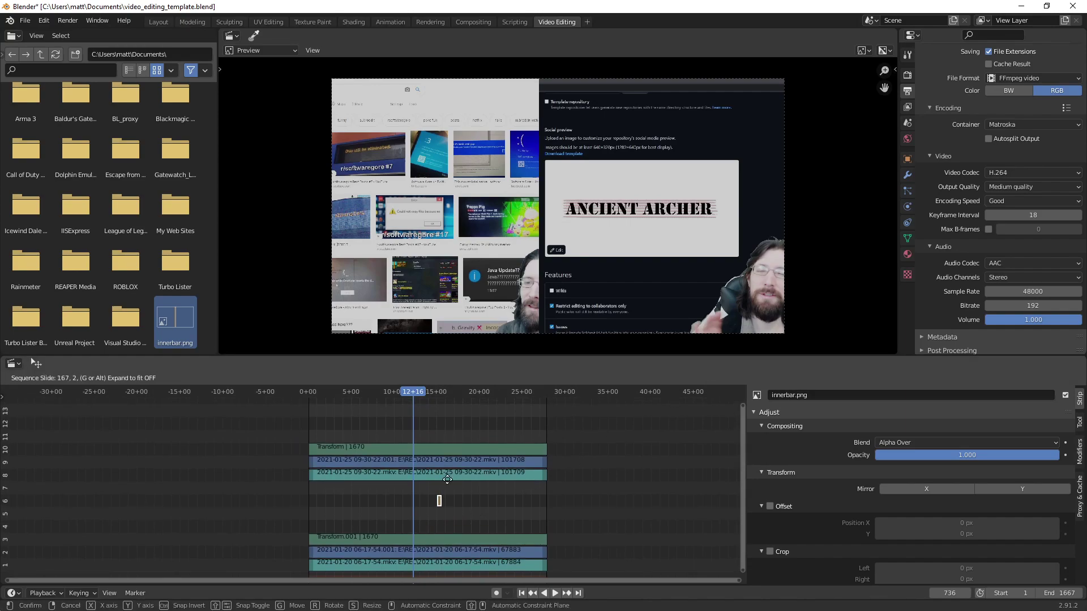
{"action": "left_click", "coordinate": [417, 435]}
- Stretch the innerbar strip to span frame 1 through frame 1670
{"action": "scroll", "coordinate": [448, 447], "scroll_direction": "up", "scroll_amount": 5}
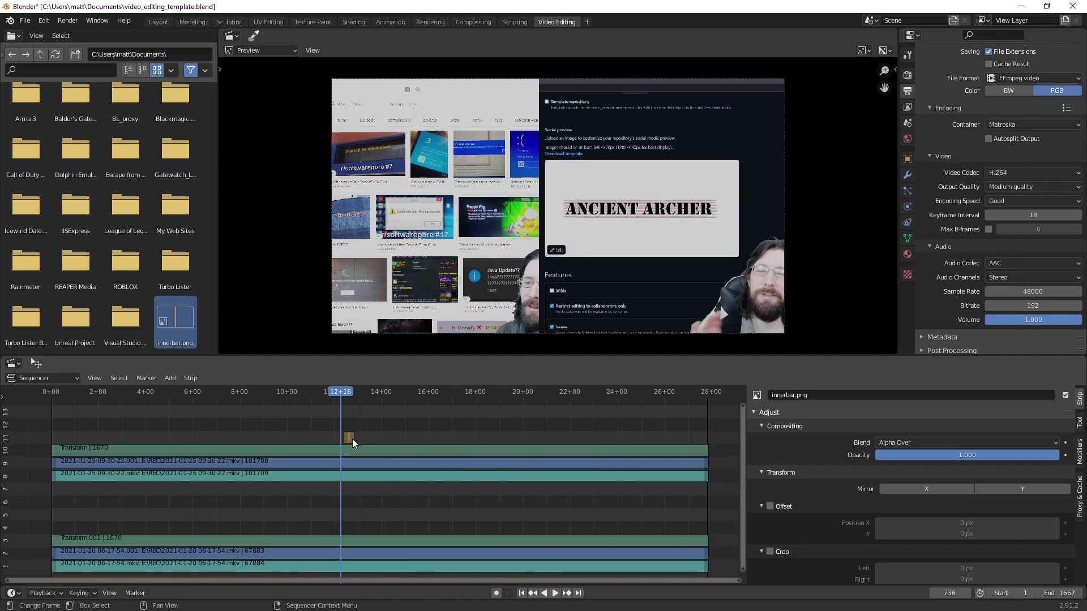
{"action": "left_click_drag", "start_coordinate": [352, 440], "coordinate": [694, 441]}
{"action": "left_click", "coordinate": [694, 441]}
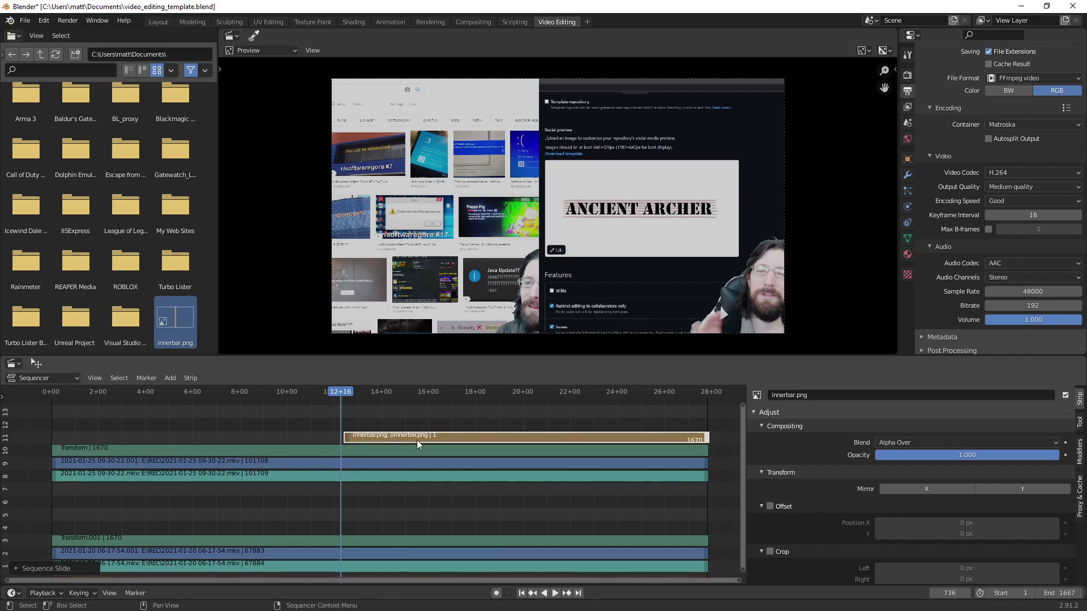
{"action": "left_click", "coordinate": [346, 439]}
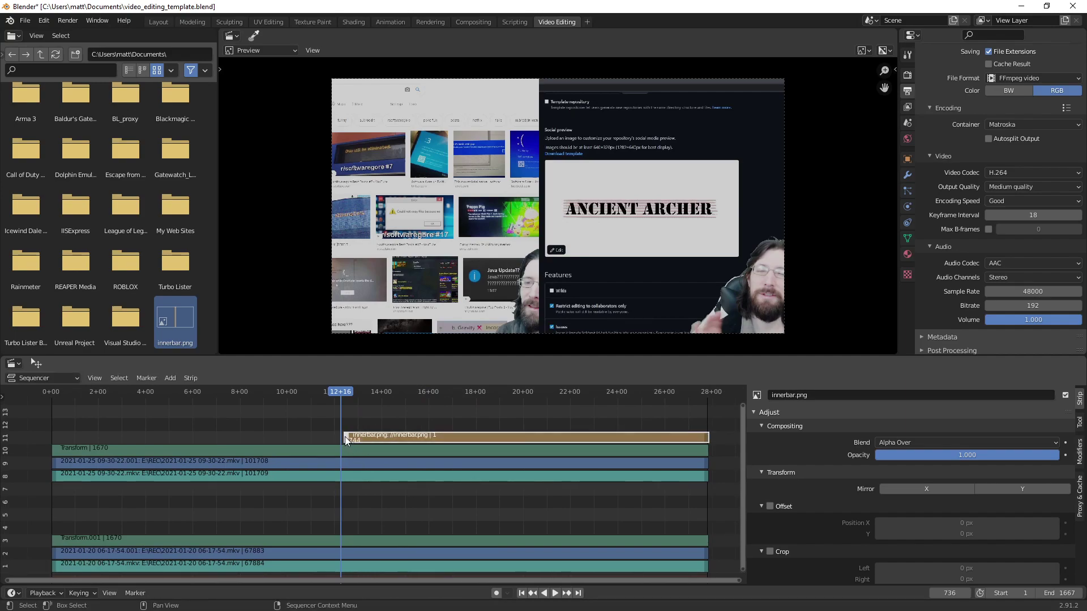
{"action": "left_click_drag", "start_coordinate": [345, 436], "coordinate": [208, 417]}
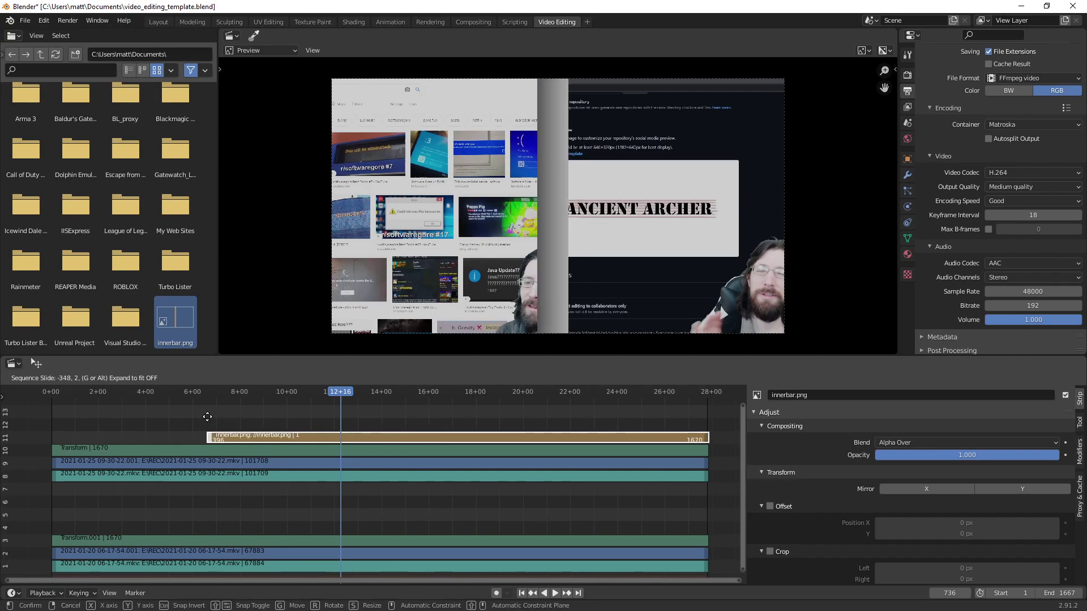
{"action": "left_click_drag", "start_coordinate": [208, 417], "coordinate": [194, 419]}
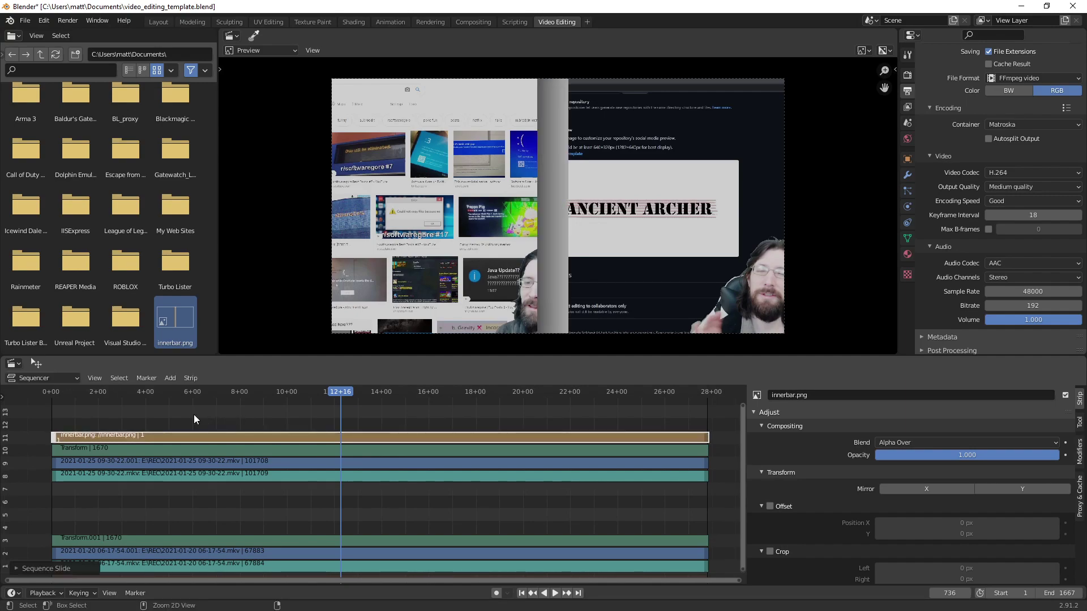
{"action": "left_click", "coordinate": [51, 391]}
- Play the sequence back from the start to review the side-by-side edit with the divider
{"action": "key", "text": "space"}
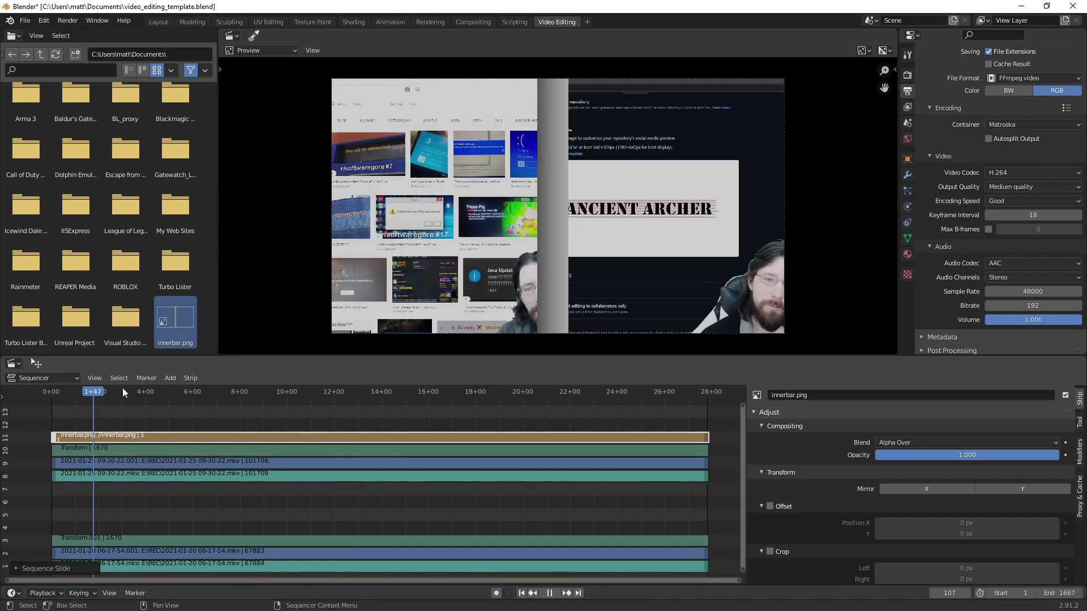
{"action": "key", "text": "space"}
{"action": "left_click", "coordinate": [268, 450]}
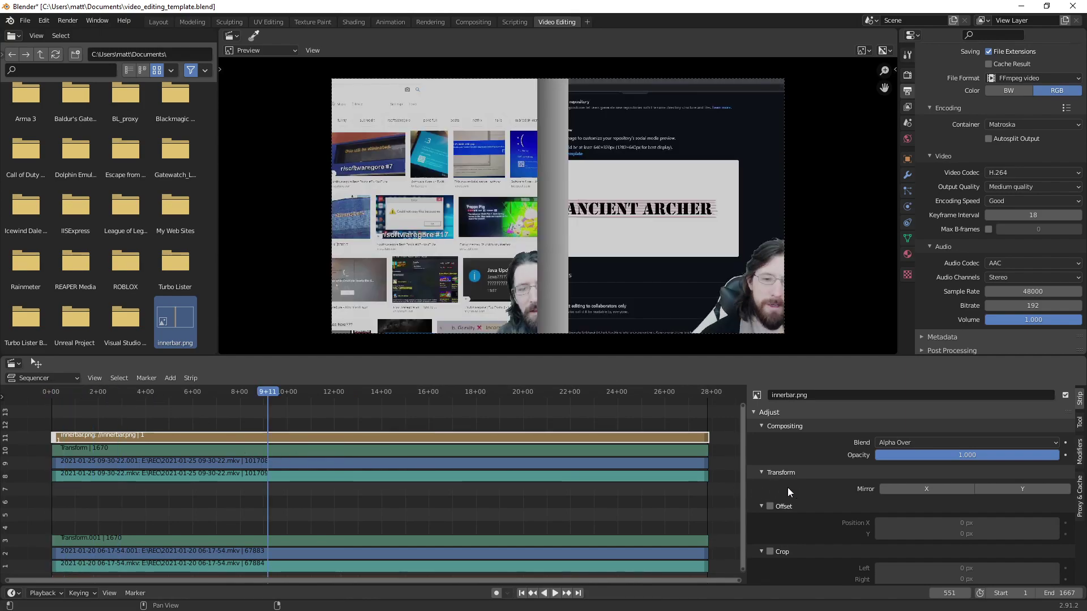
{"action": "left_click", "coordinate": [502, 450]}
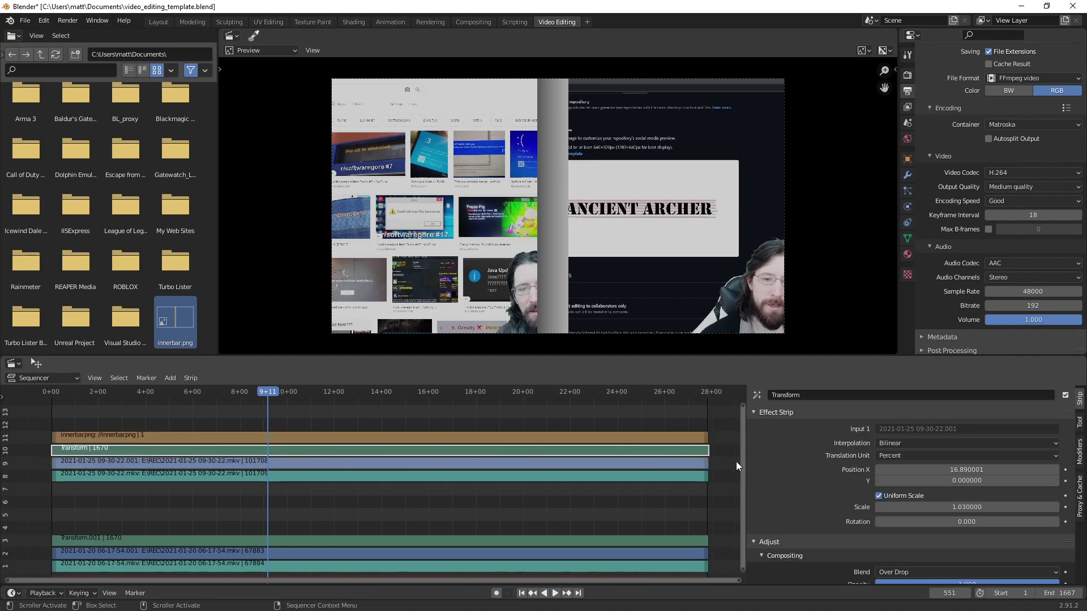
{"action": "scroll", "coordinate": [688, 454], "scroll_direction": "down", "scroll_amount": 5}
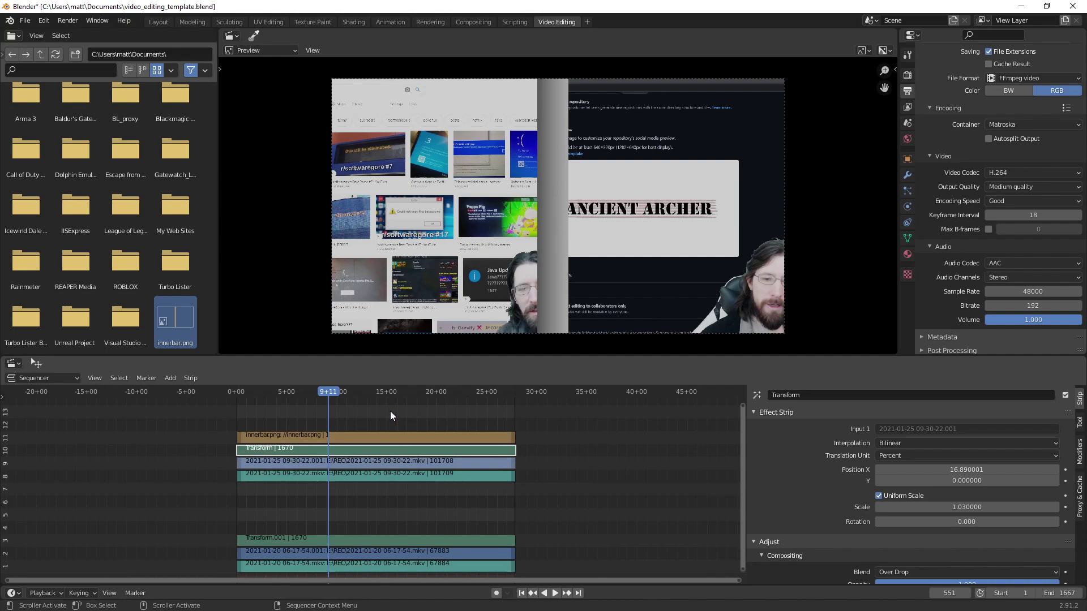
{"action": "left_click", "coordinate": [231, 388]}
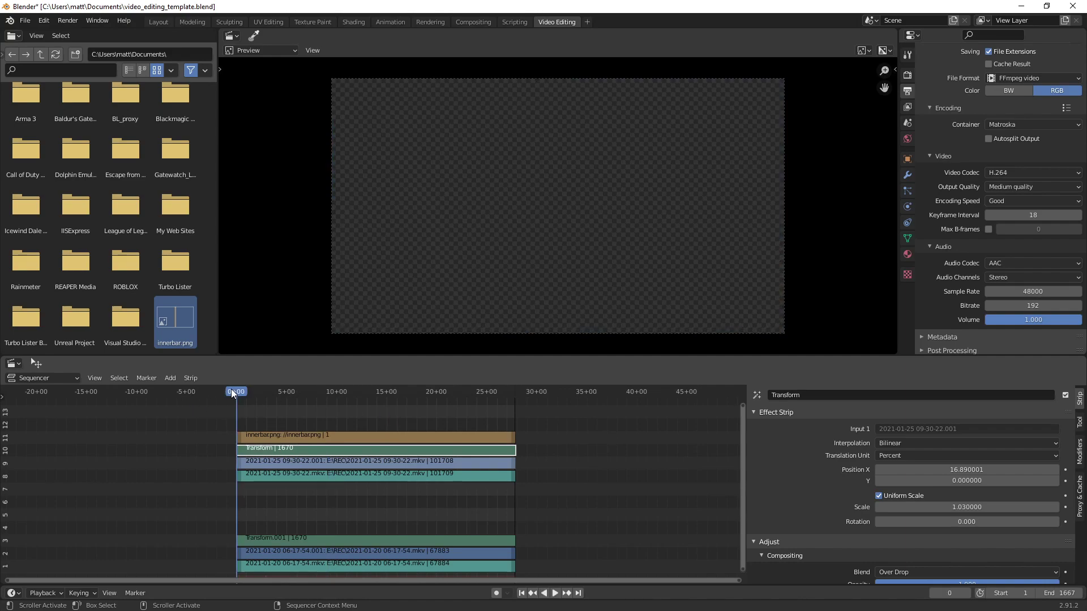
{"action": "key", "text": "space"}
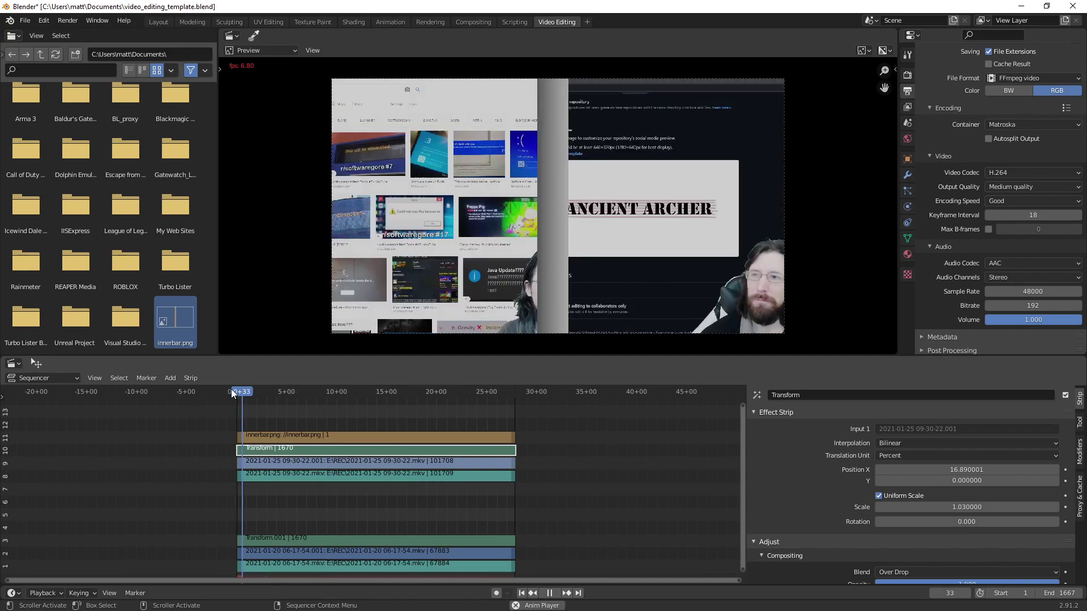
{"action": "key", "text": "space"}
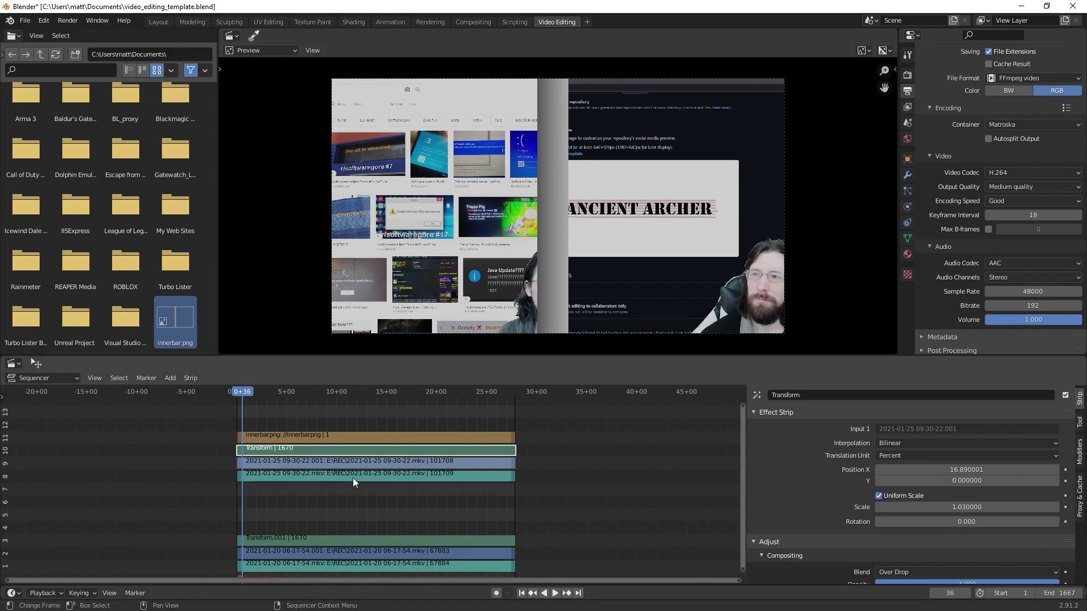
- Set the first sound strip's volume to 0, then delete both sound strips on channels 1 and 8
{"action": "left_click", "coordinate": [356, 475]}
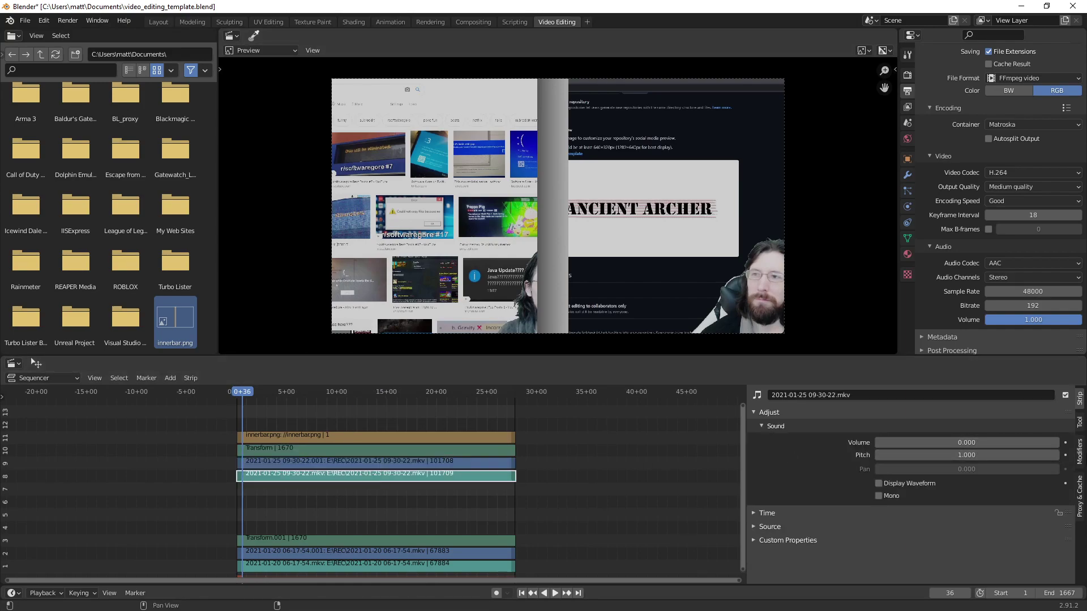
{"action": "left_click_drag", "start_coordinate": [1017, 442], "coordinate": [883, 442]}
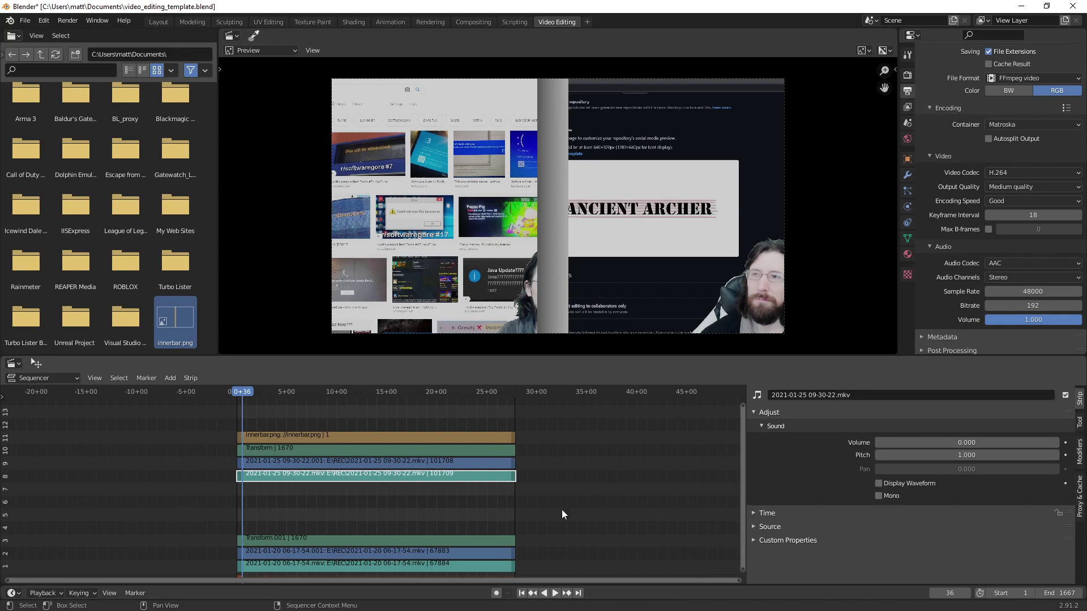
{"action": "key", "text": "Delete"}
{"action": "left_click", "coordinate": [419, 563]}
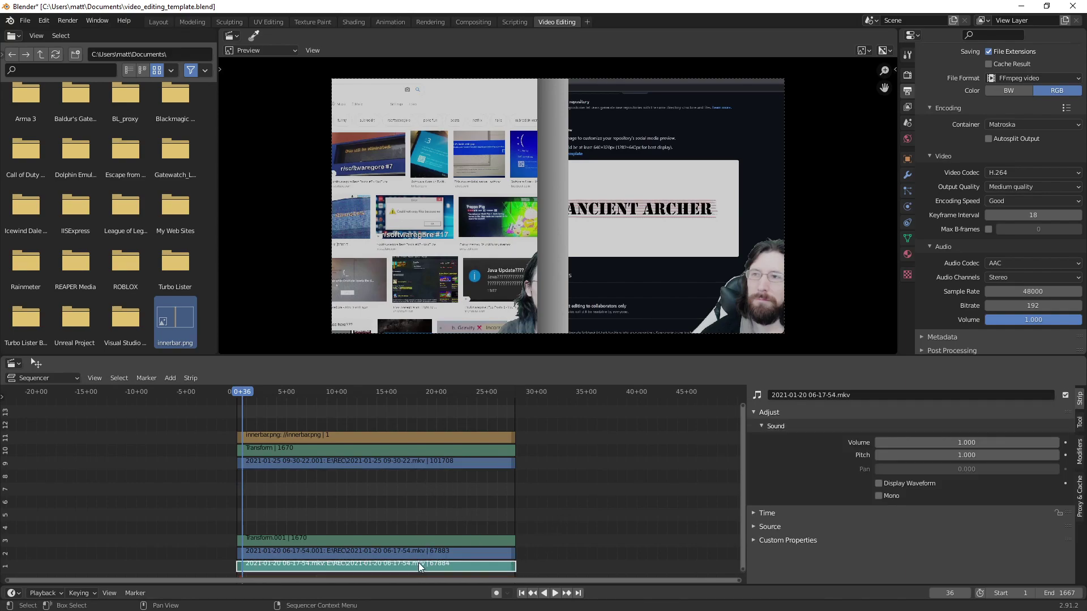
{"action": "key", "text": "Delete"}
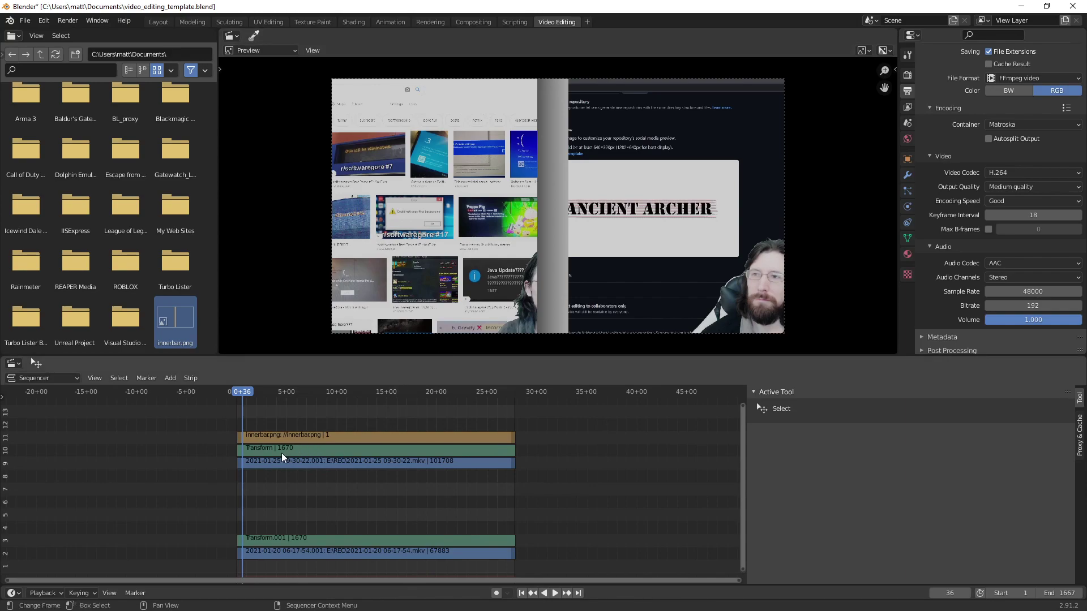
{"action": "left_click", "coordinate": [391, 434]}
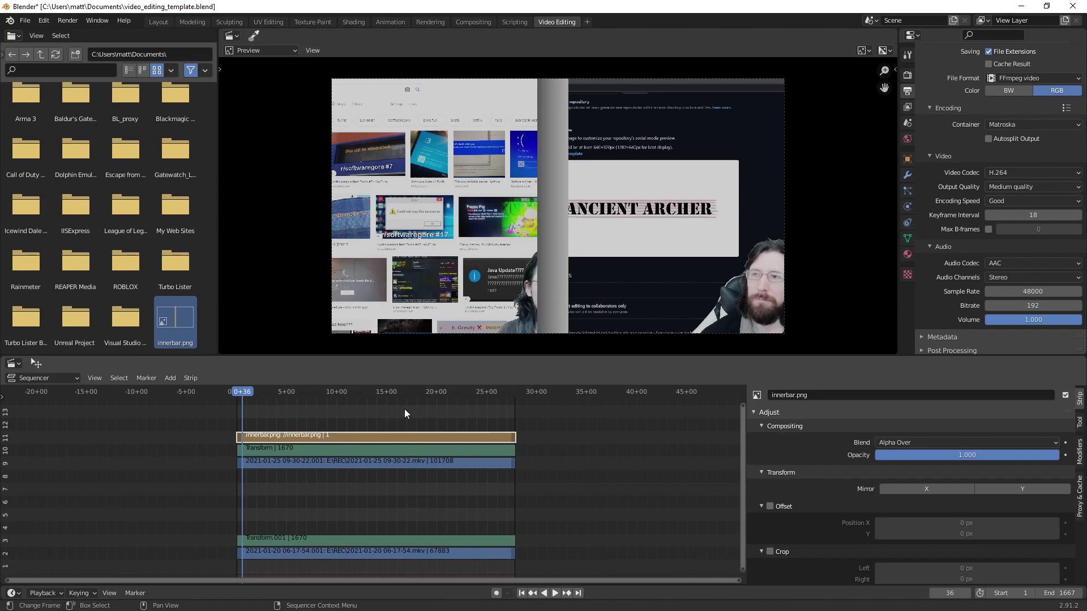
{"action": "scroll", "coordinate": [830, 475], "scroll_direction": "down", "scroll_amount": 3}
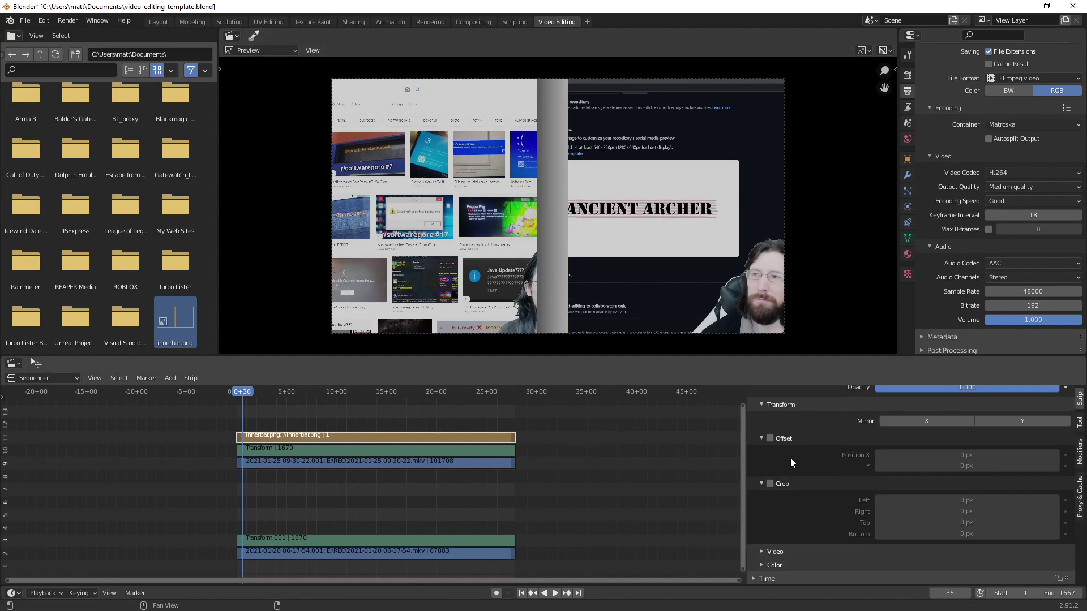
{"action": "scroll", "coordinate": [388, 481], "scroll_direction": "up", "scroll_amount": 2}
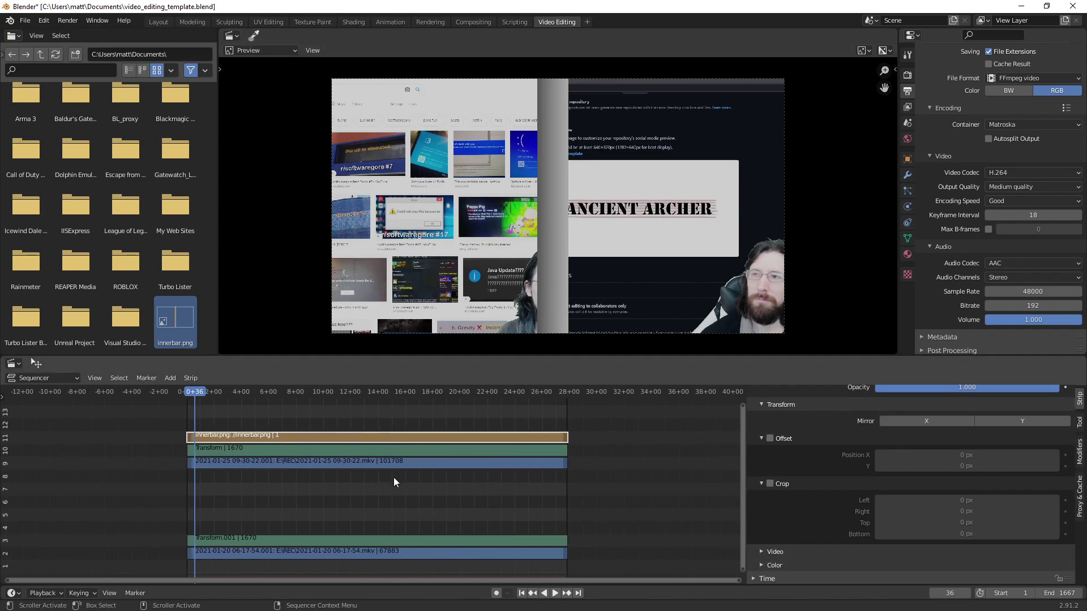
{"action": "scroll", "coordinate": [393, 477], "scroll_direction": "down", "scroll_amount": 1}
{"action": "left_click", "coordinate": [457, 516]}
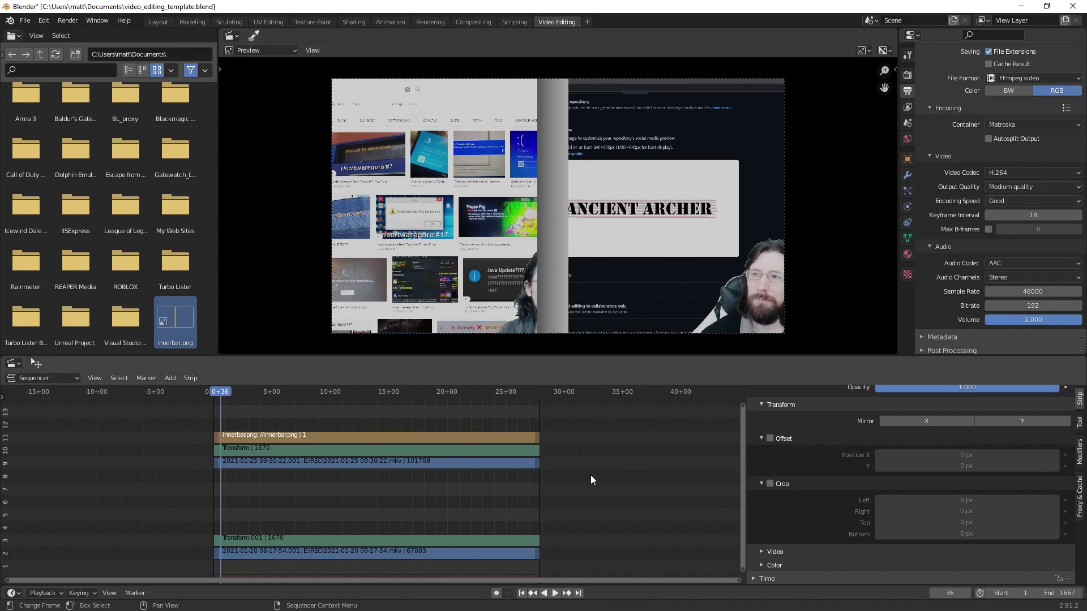
{"action": "scroll", "coordinate": [798, 487], "scroll_direction": "up", "scroll_amount": 3}
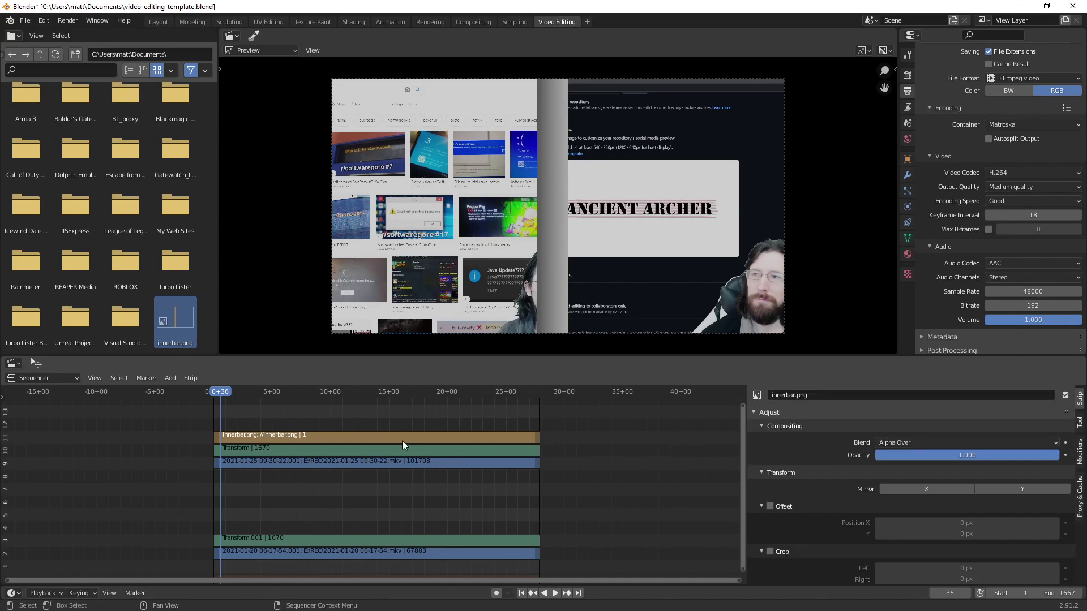
{"action": "scroll", "coordinate": [838, 453], "scroll_direction": "down", "scroll_amount": 4}
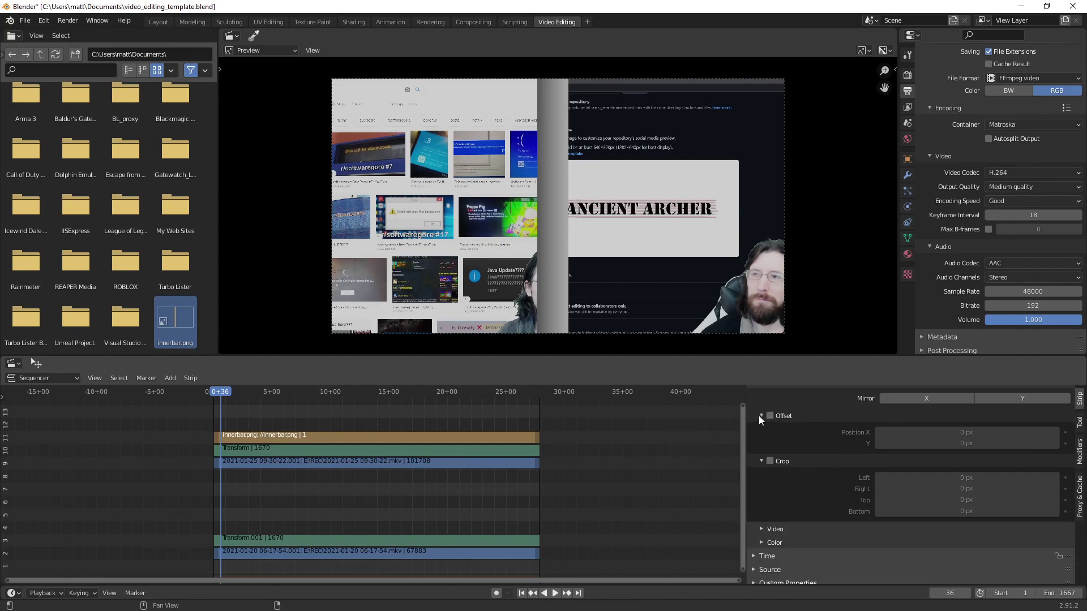
{"action": "scroll", "coordinate": [823, 469], "scroll_direction": "up", "scroll_amount": 4}
{"action": "left_click", "coordinate": [427, 450]}
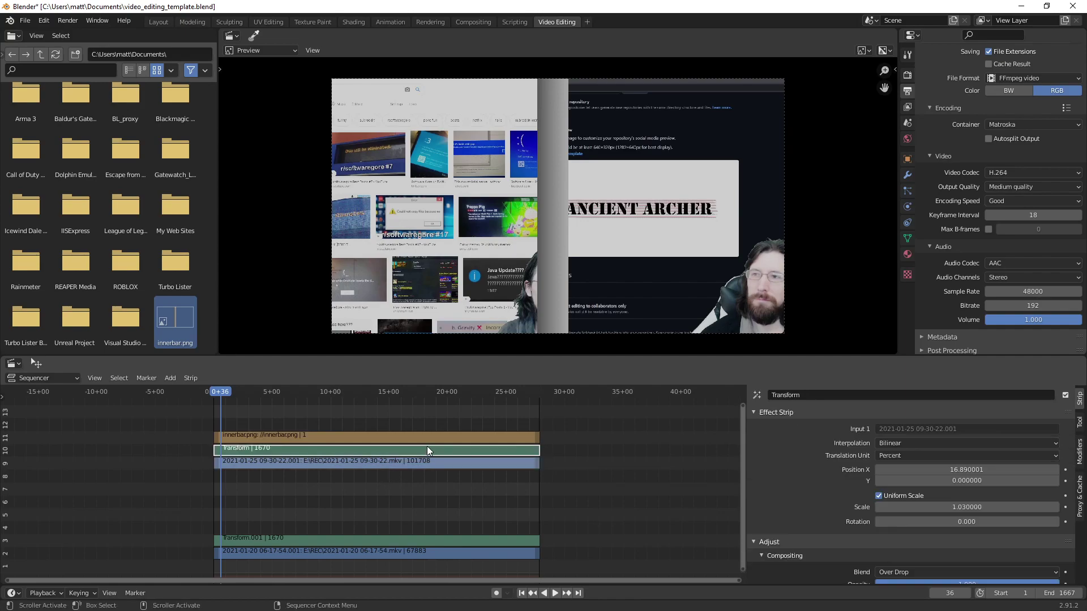
{"action": "left_click", "coordinate": [362, 462]}
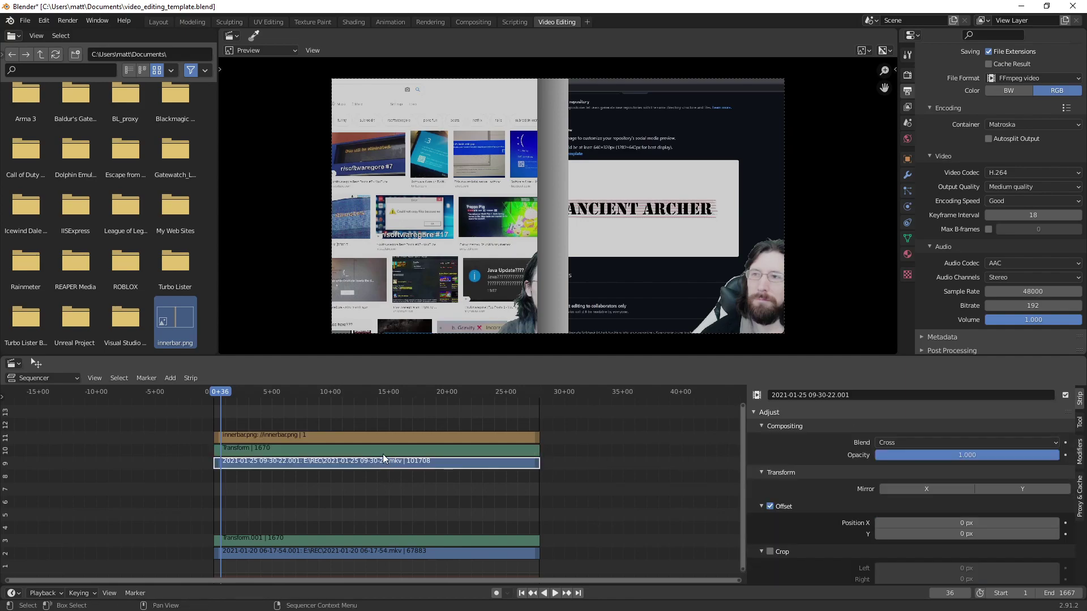
{"action": "left_click", "coordinate": [378, 451]}
{"action": "left_click", "coordinate": [373, 462]}
{"action": "left_click", "coordinate": [374, 450]}
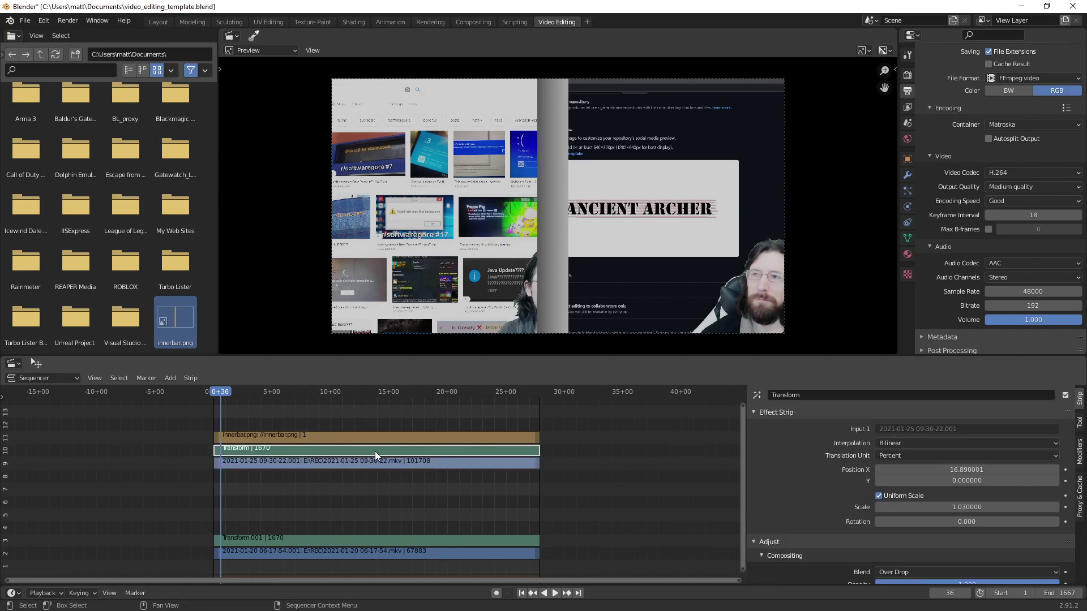
{"action": "scroll", "coordinate": [597, 464], "scroll_direction": "down", "scroll_amount": 1}
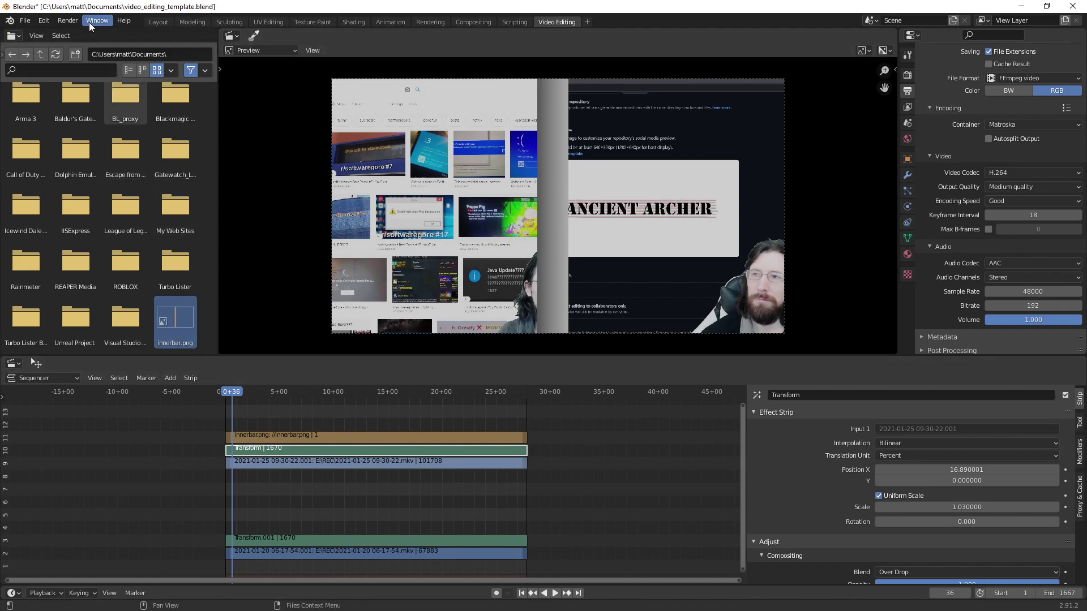
{"action": "left_click", "coordinate": [75, 23]}
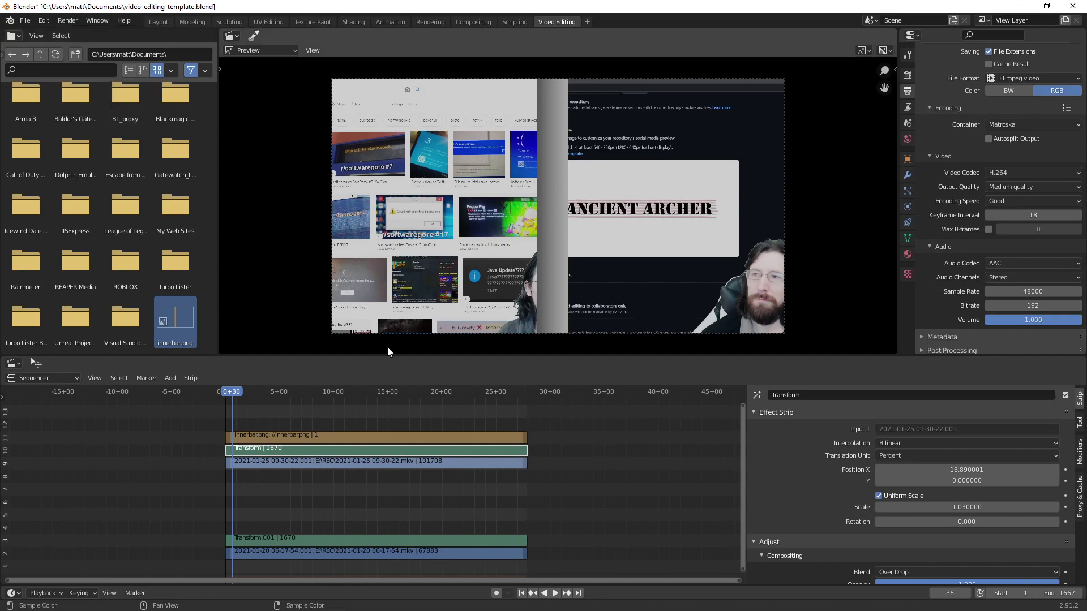
{"action": "left_click", "coordinate": [552, 427]}
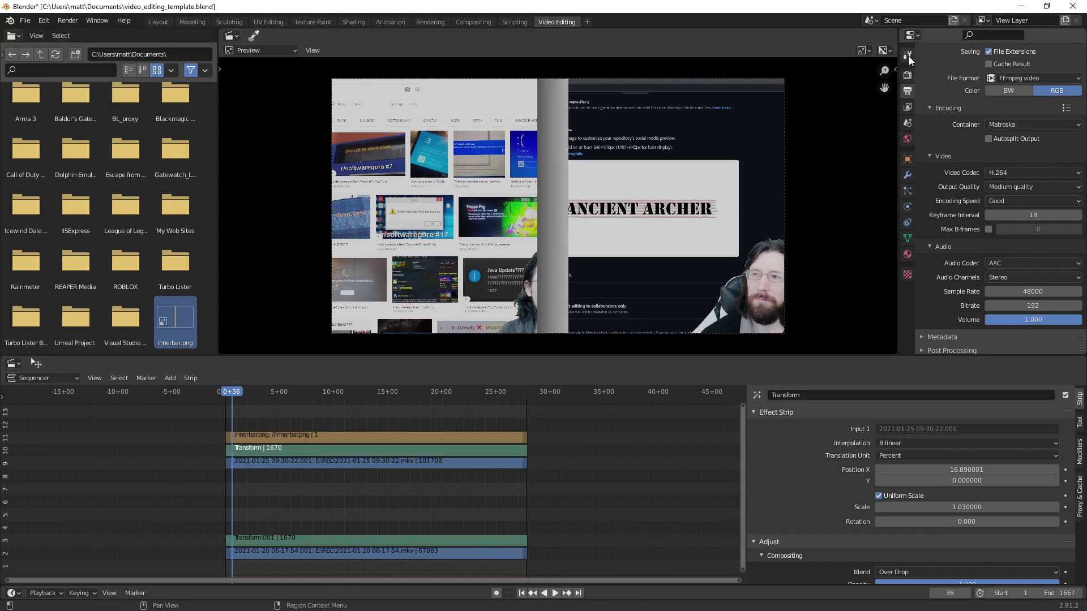
{"action": "scroll", "coordinate": [967, 151], "scroll_direction": "up", "scroll_amount": 4}
{"action": "scroll", "coordinate": [942, 168], "scroll_direction": "up", "scroll_amount": 3}
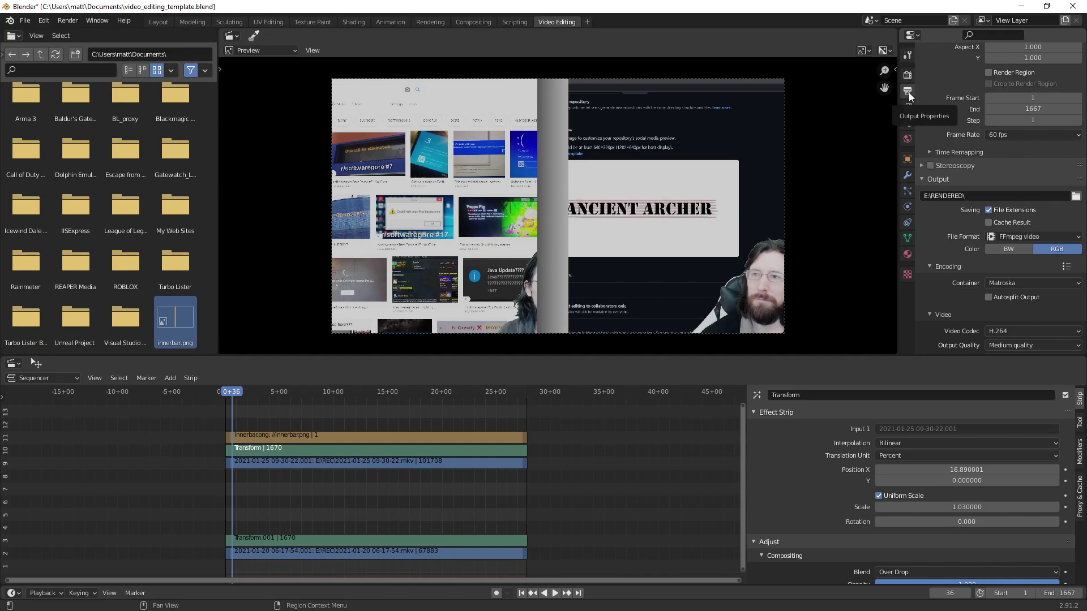
{"action": "left_click", "coordinate": [910, 36]}
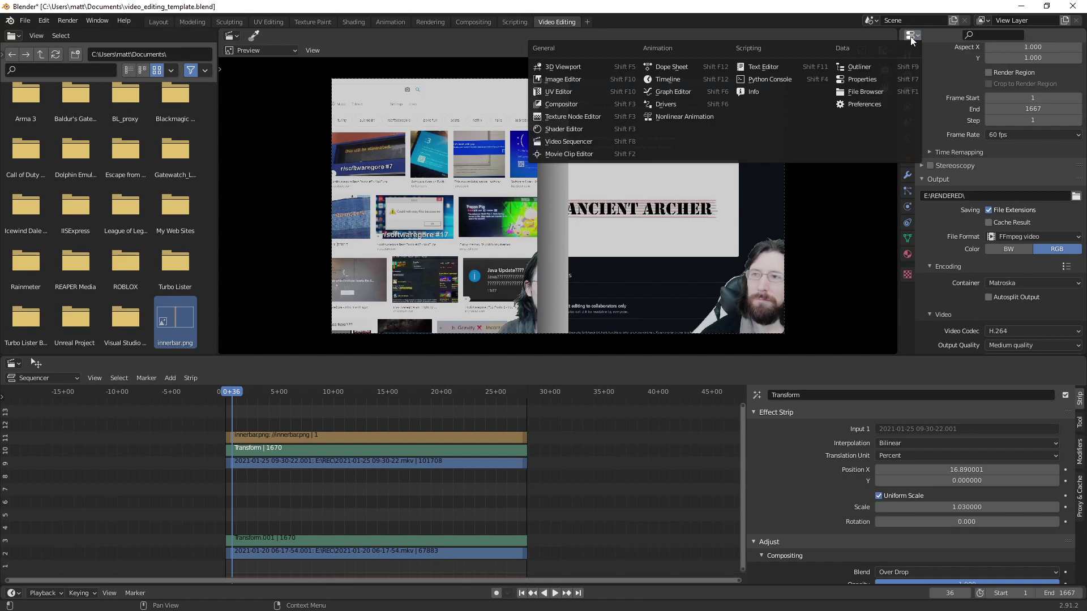
{"action": "left_click", "coordinate": [980, 195]}
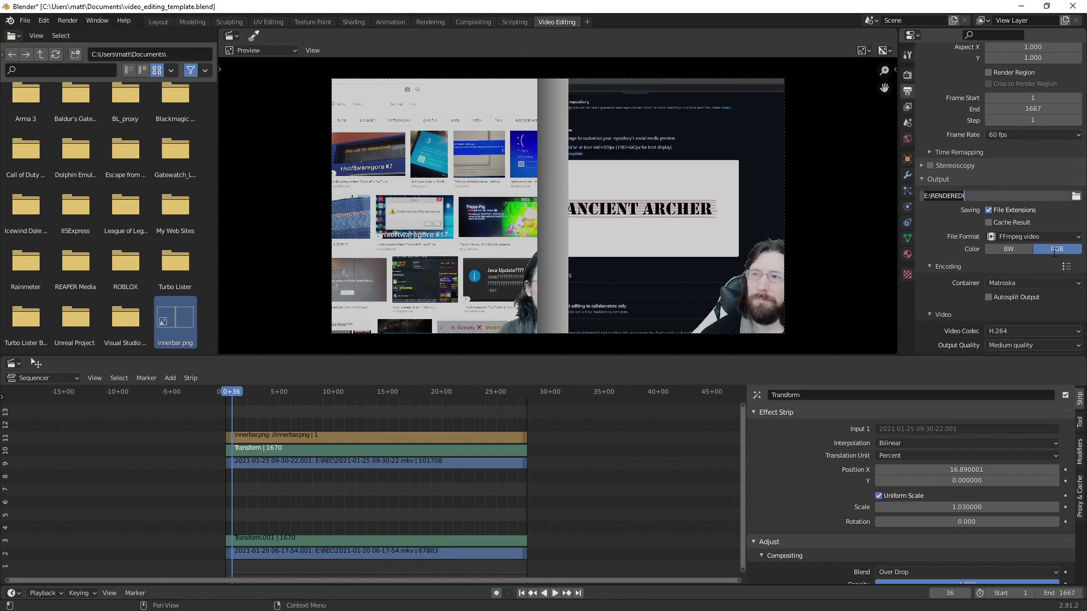
{"action": "left_click", "coordinate": [932, 333]}
{"action": "scroll", "coordinate": [951, 311], "scroll_direction": "down", "scroll_amount": 2}
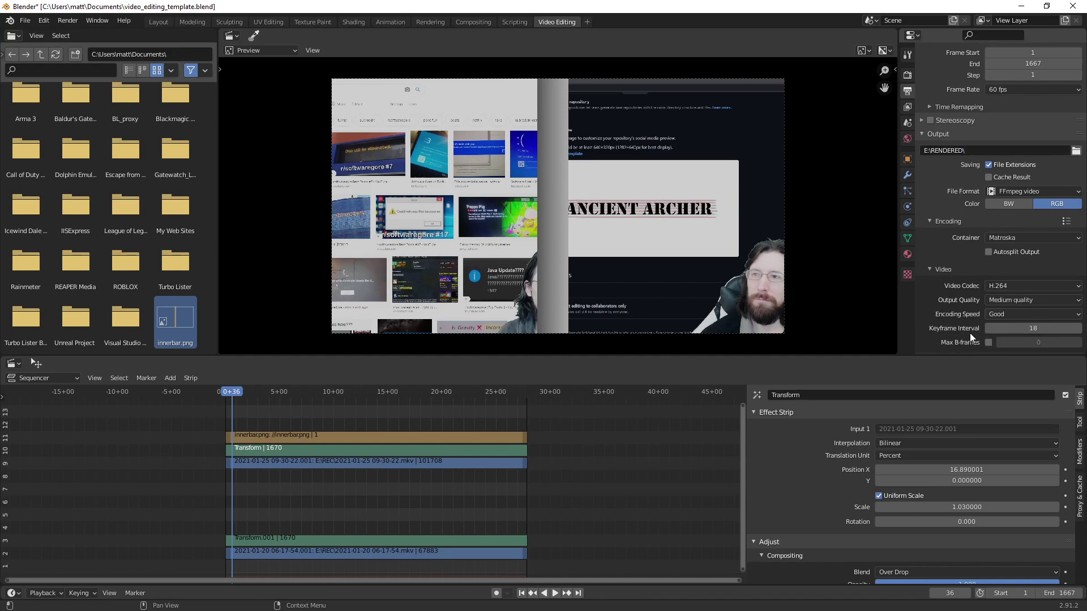
{"action": "scroll", "coordinate": [986, 270], "scroll_direction": "down", "scroll_amount": 4}
{"action": "scroll", "coordinate": [991, 277], "scroll_direction": "down", "scroll_amount": 1}
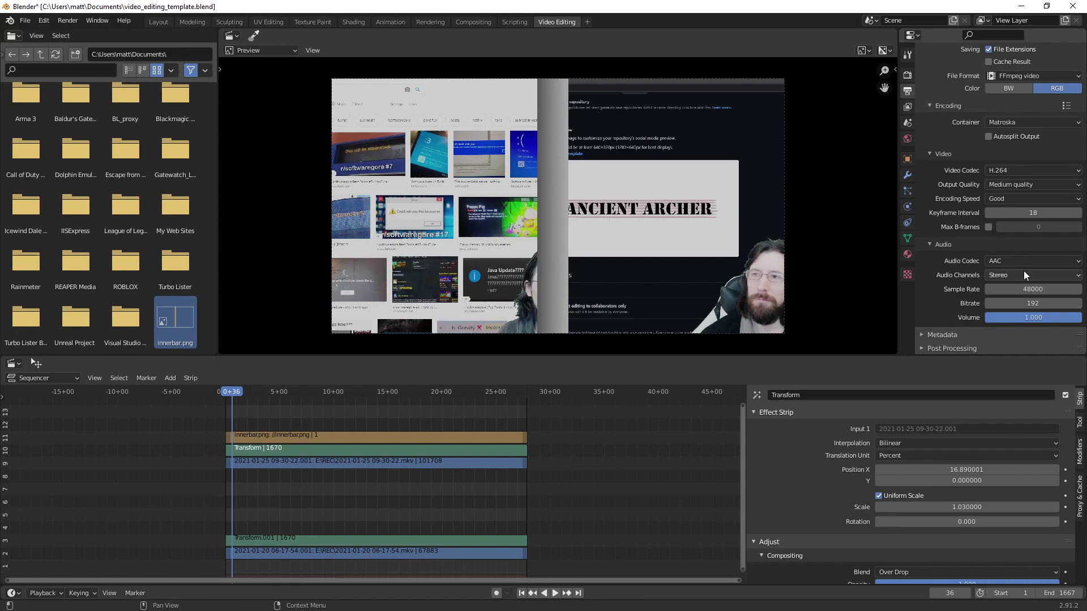
{"action": "scroll", "coordinate": [967, 261], "scroll_direction": "up", "scroll_amount": 2}
{"action": "scroll", "coordinate": [963, 260], "scroll_direction": "up", "scroll_amount": 1}
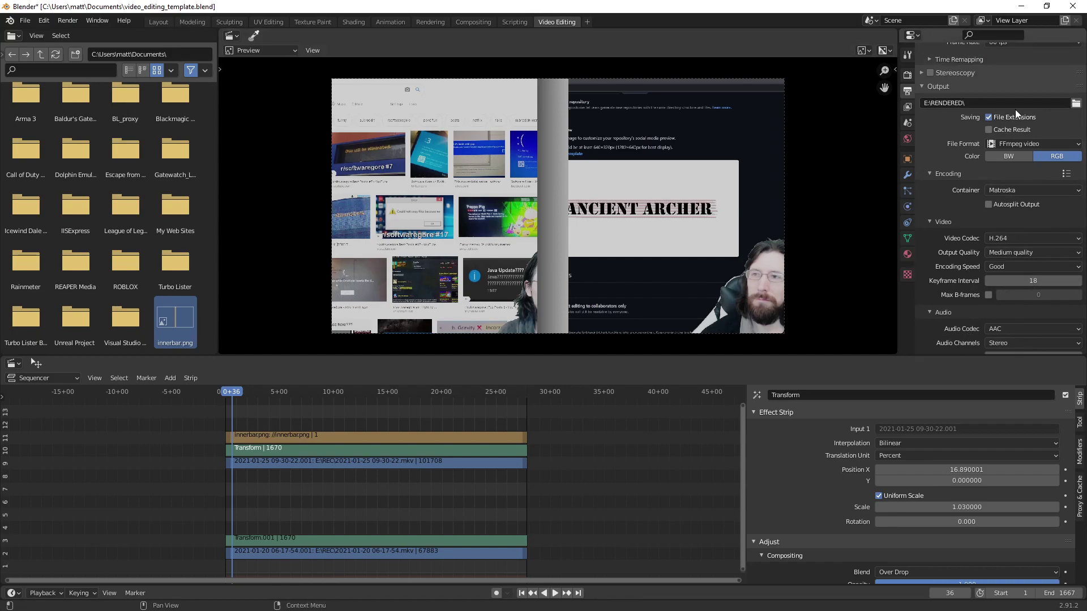
{"action": "left_click", "coordinate": [68, 21]}
{"action": "left_click", "coordinate": [79, 45]}
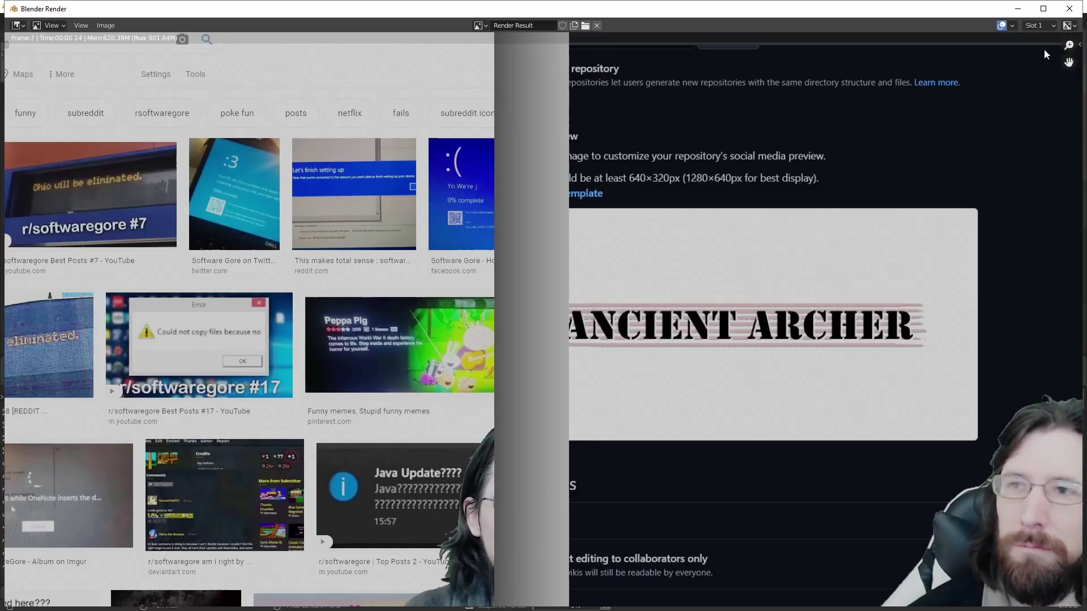
{"action": "left_click", "coordinate": [1075, 14]}
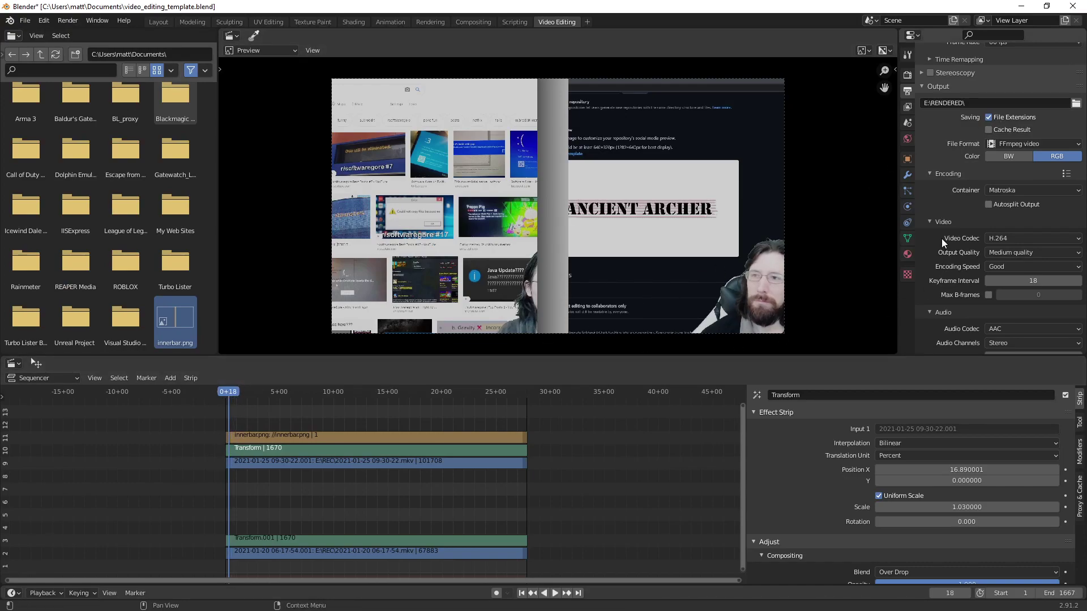
{"action": "scroll", "coordinate": [942, 239], "scroll_direction": "up", "scroll_amount": 1}
{"action": "scroll", "coordinate": [942, 253], "scroll_direction": "up", "scroll_amount": 2}
{"action": "scroll", "coordinate": [933, 286], "scroll_direction": "up", "scroll_amount": 3}
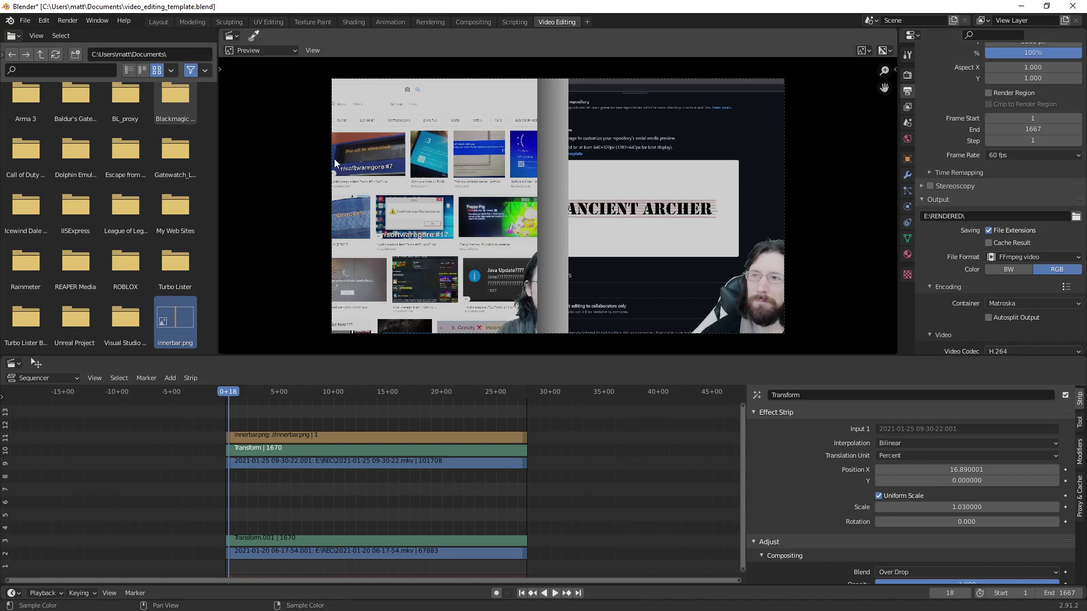